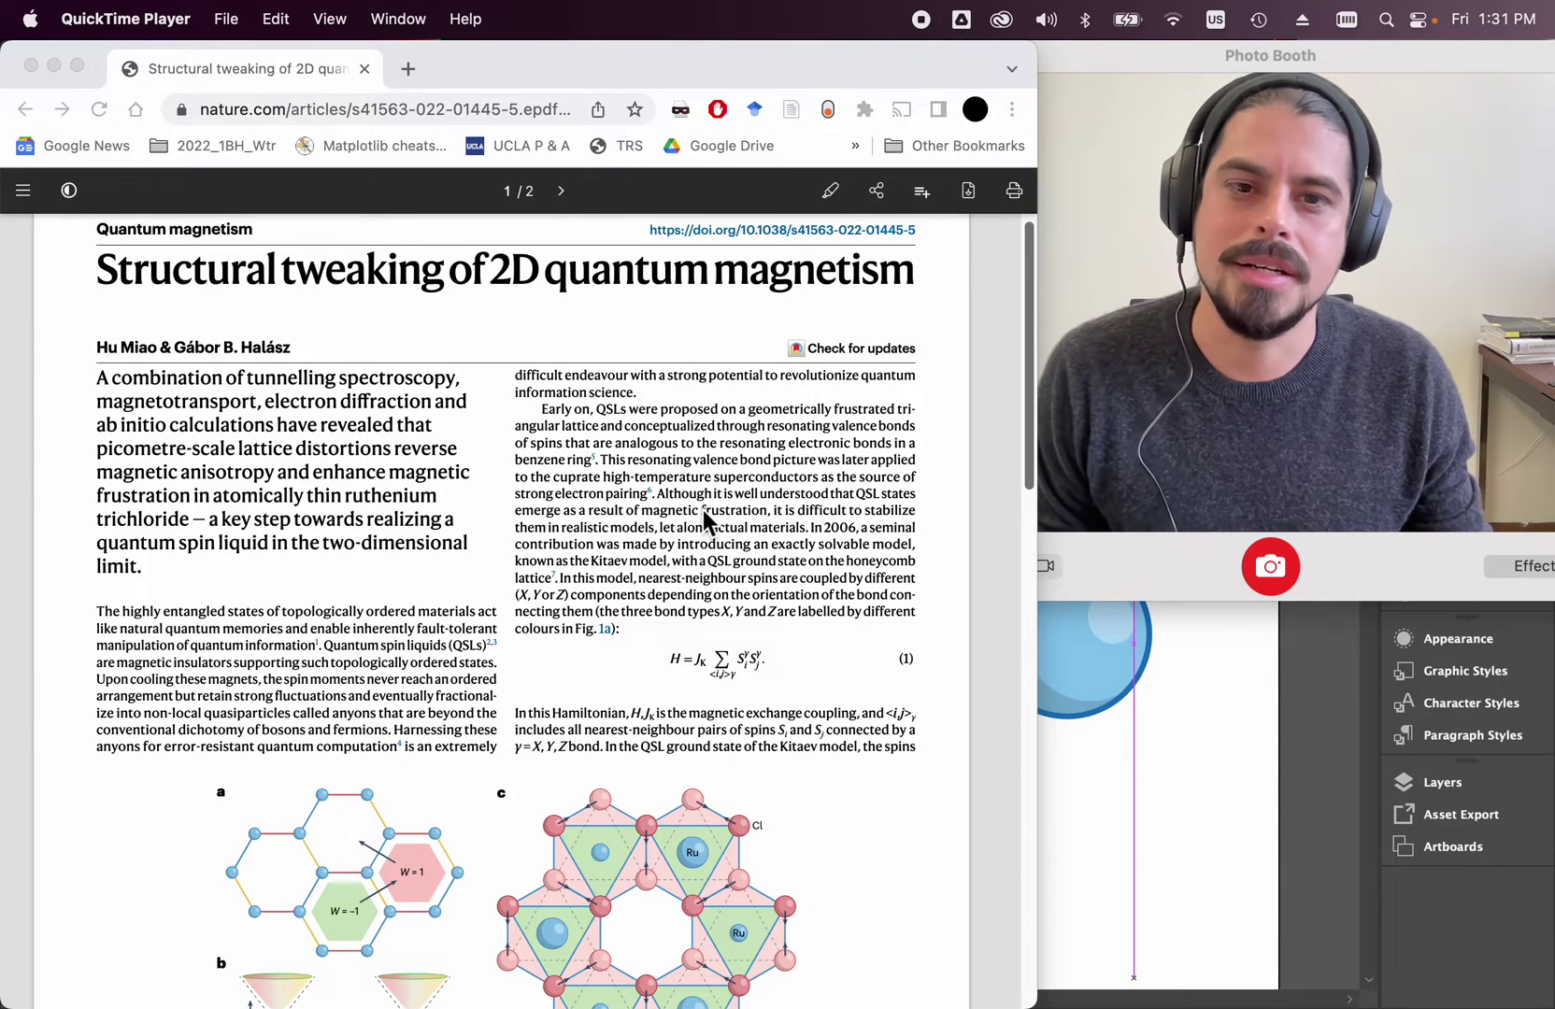
Scroll the quantum magnetism article PDF down to Fig. 1 and focus the Chrome window.
scroll(695, 505, "down", 1)
scroll(695, 502, "down", 5)
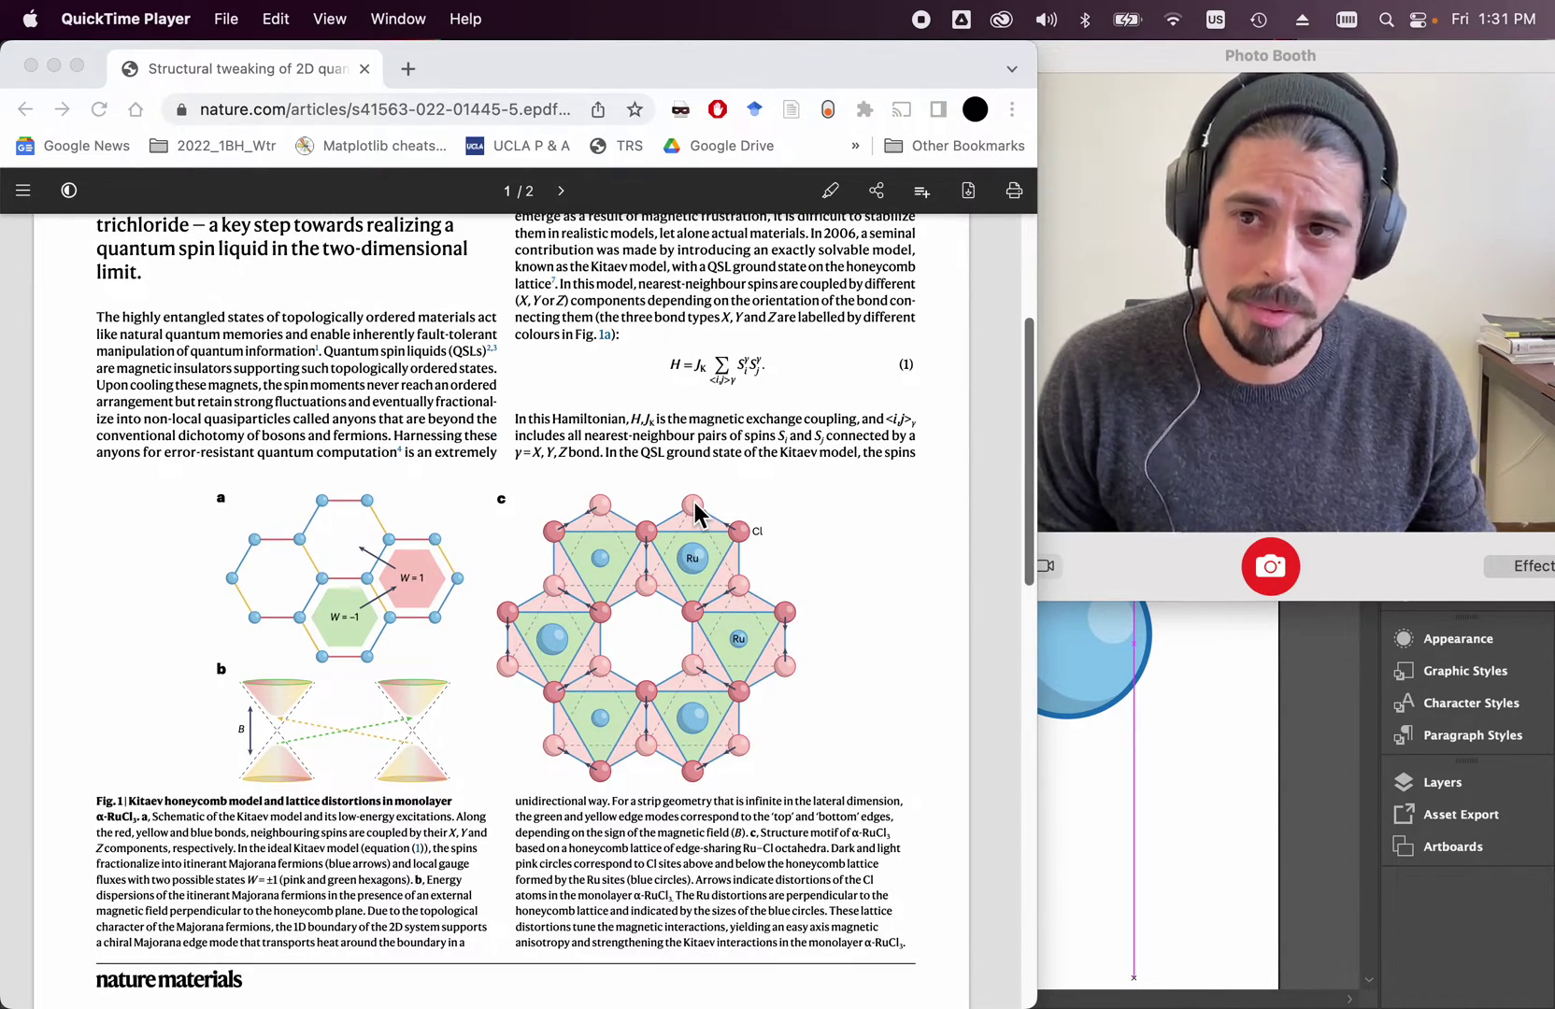
scroll(681, 504, "down", 1)
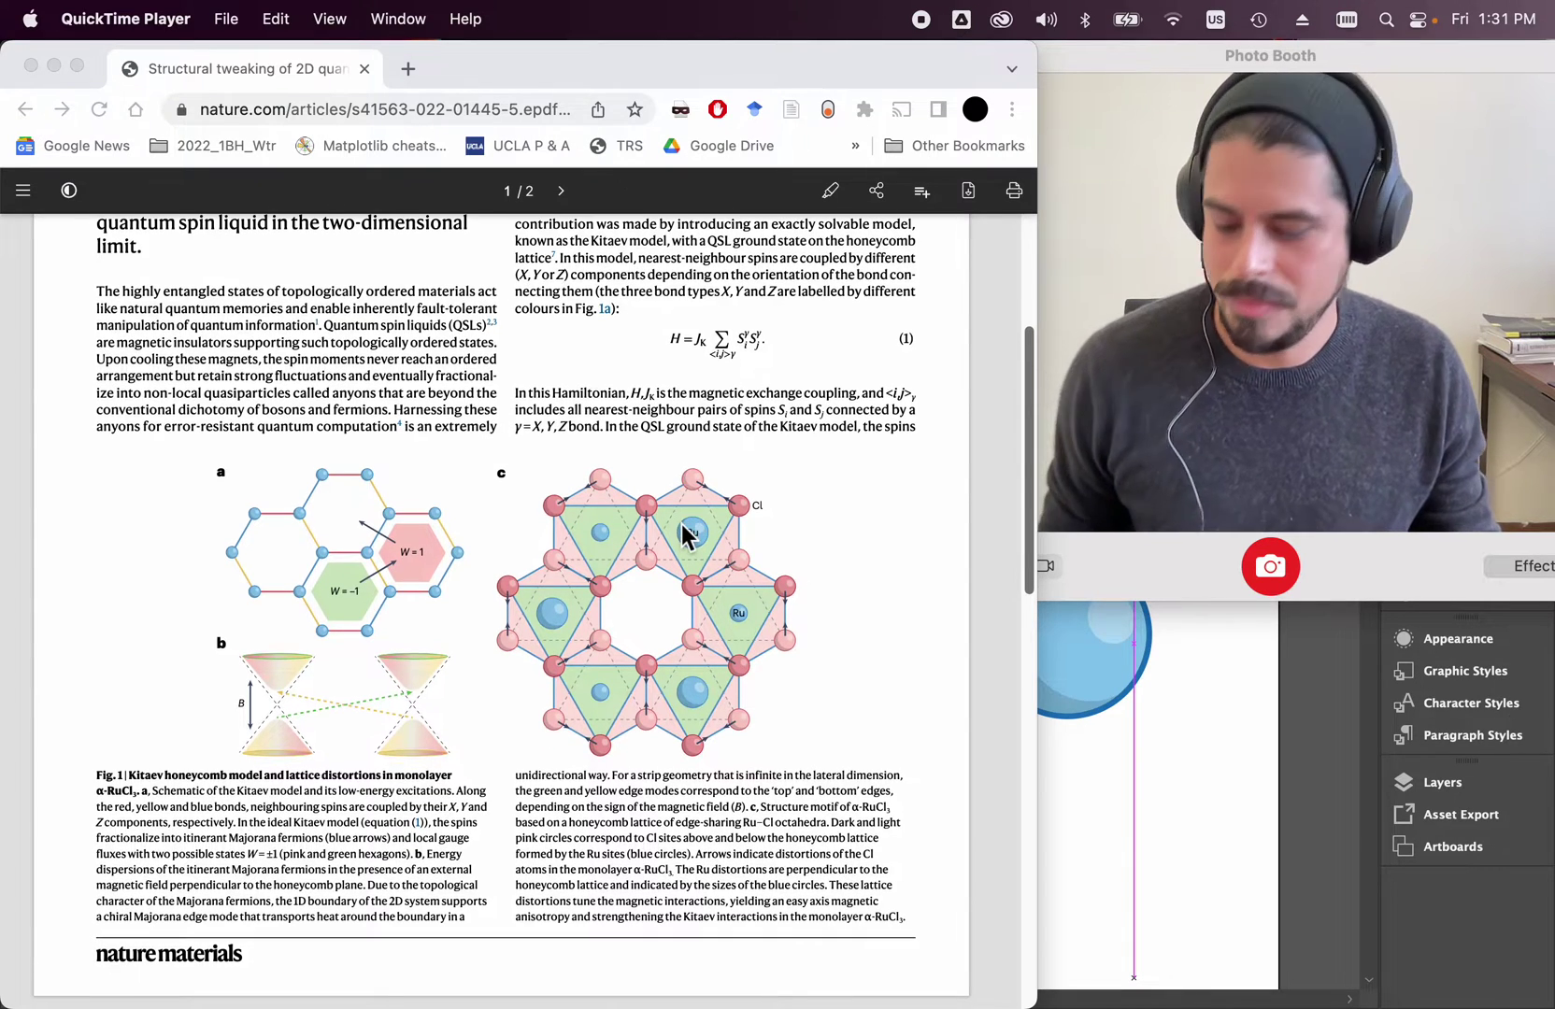
scroll(669, 393, "down", 1)
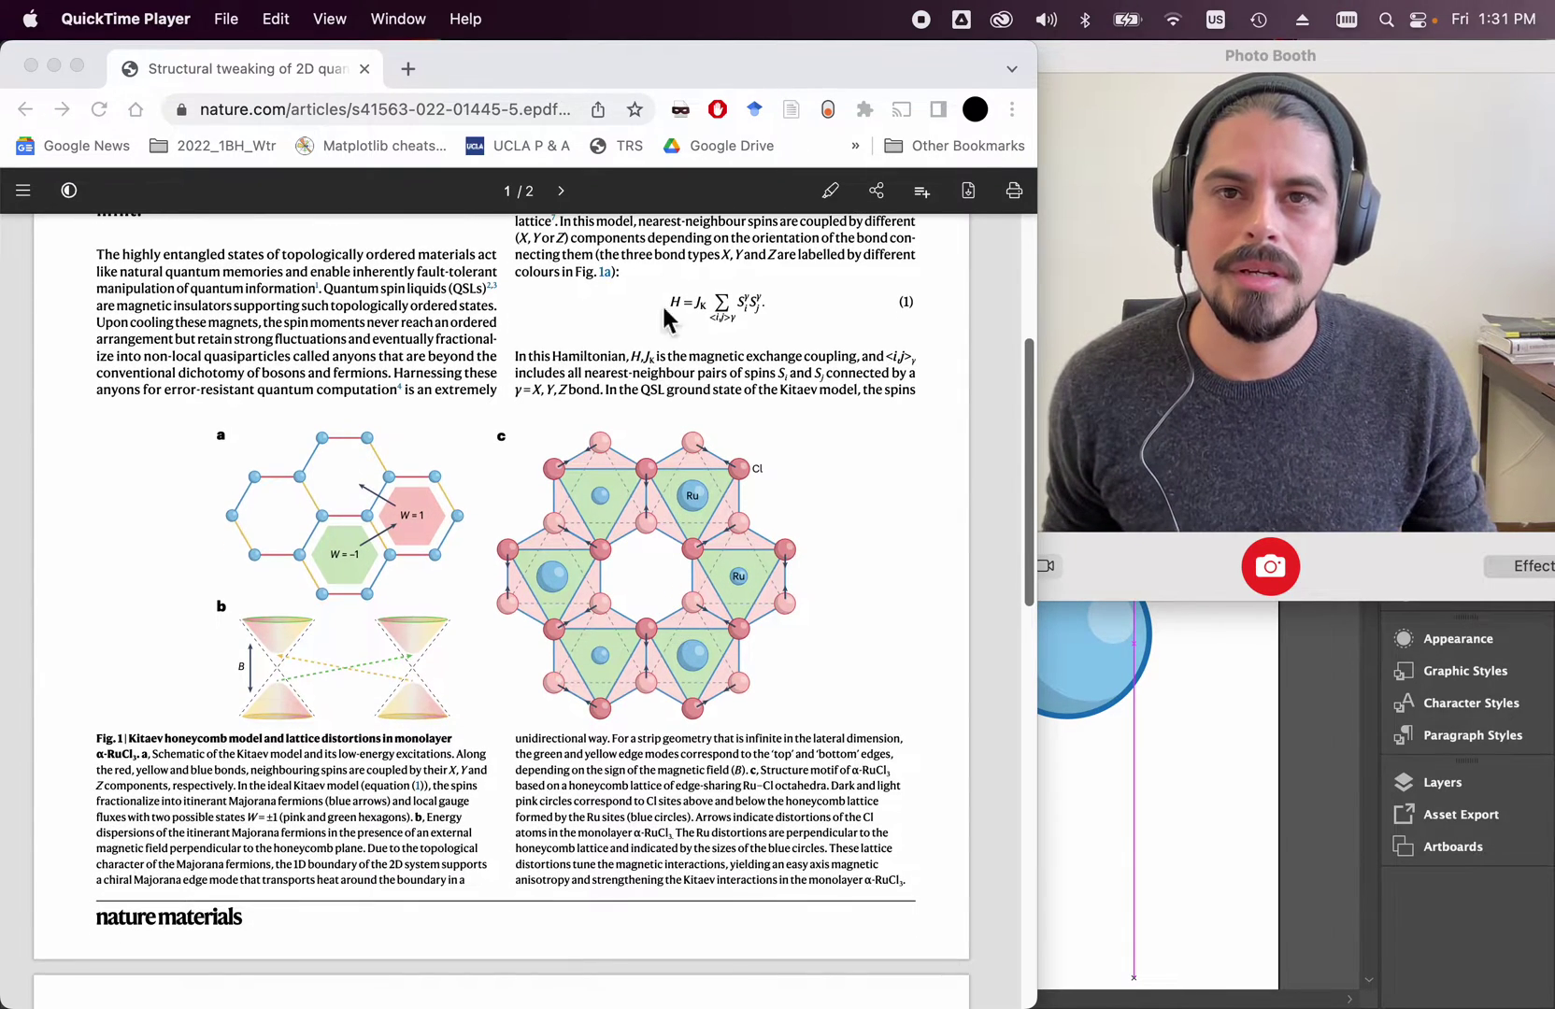
left_click(636, 70)
Zoom into panel c's Ru–Cl lattice, pan across it, then zoom back out to all of Fig. 1.
scroll(635, 560, "up", 4)
scroll(638, 566, "up", 2)
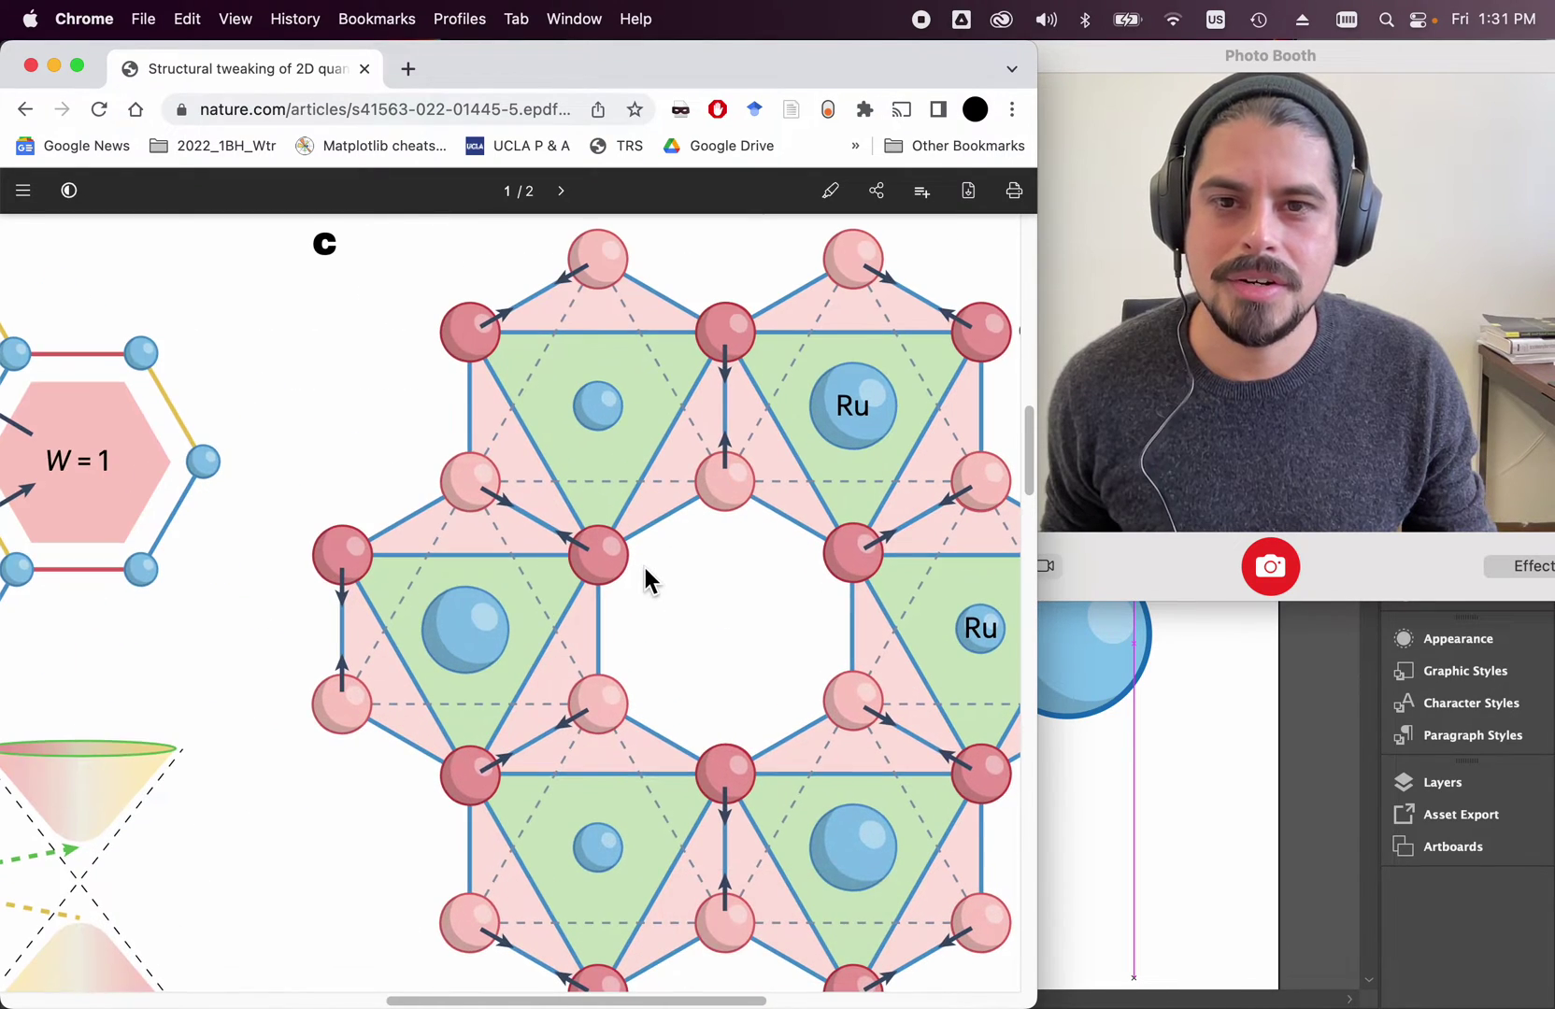
scroll(648, 580, "down", 1)
mouse_move(676, 937)
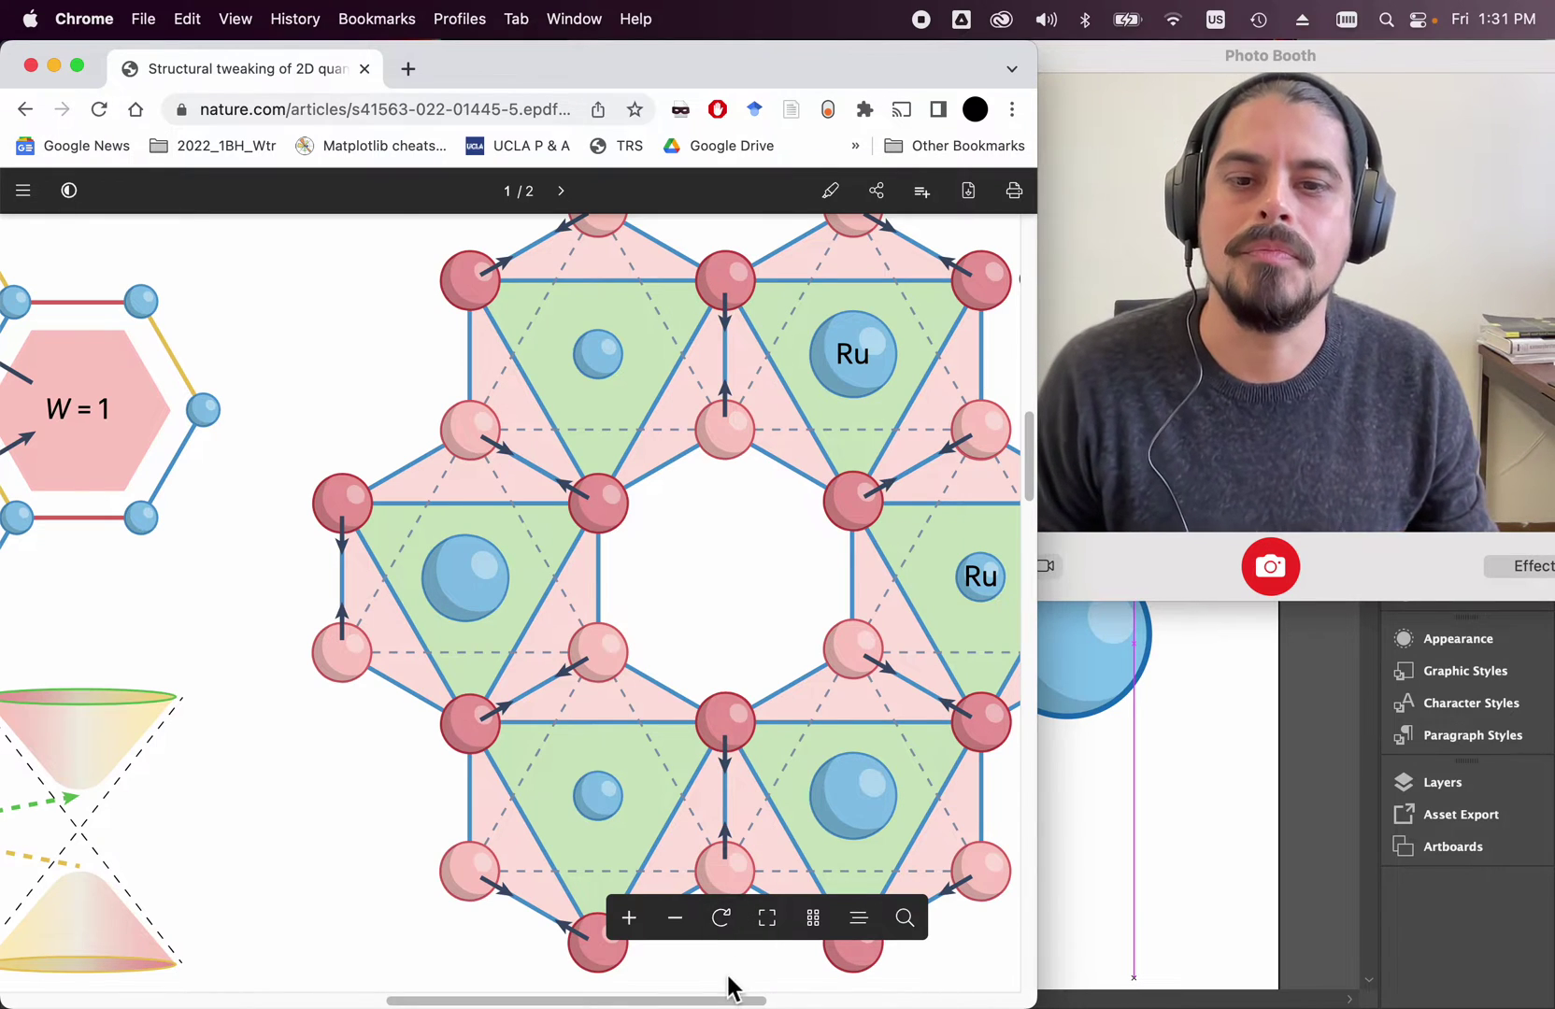
left_click_drag(720, 1000, 779, 1002)
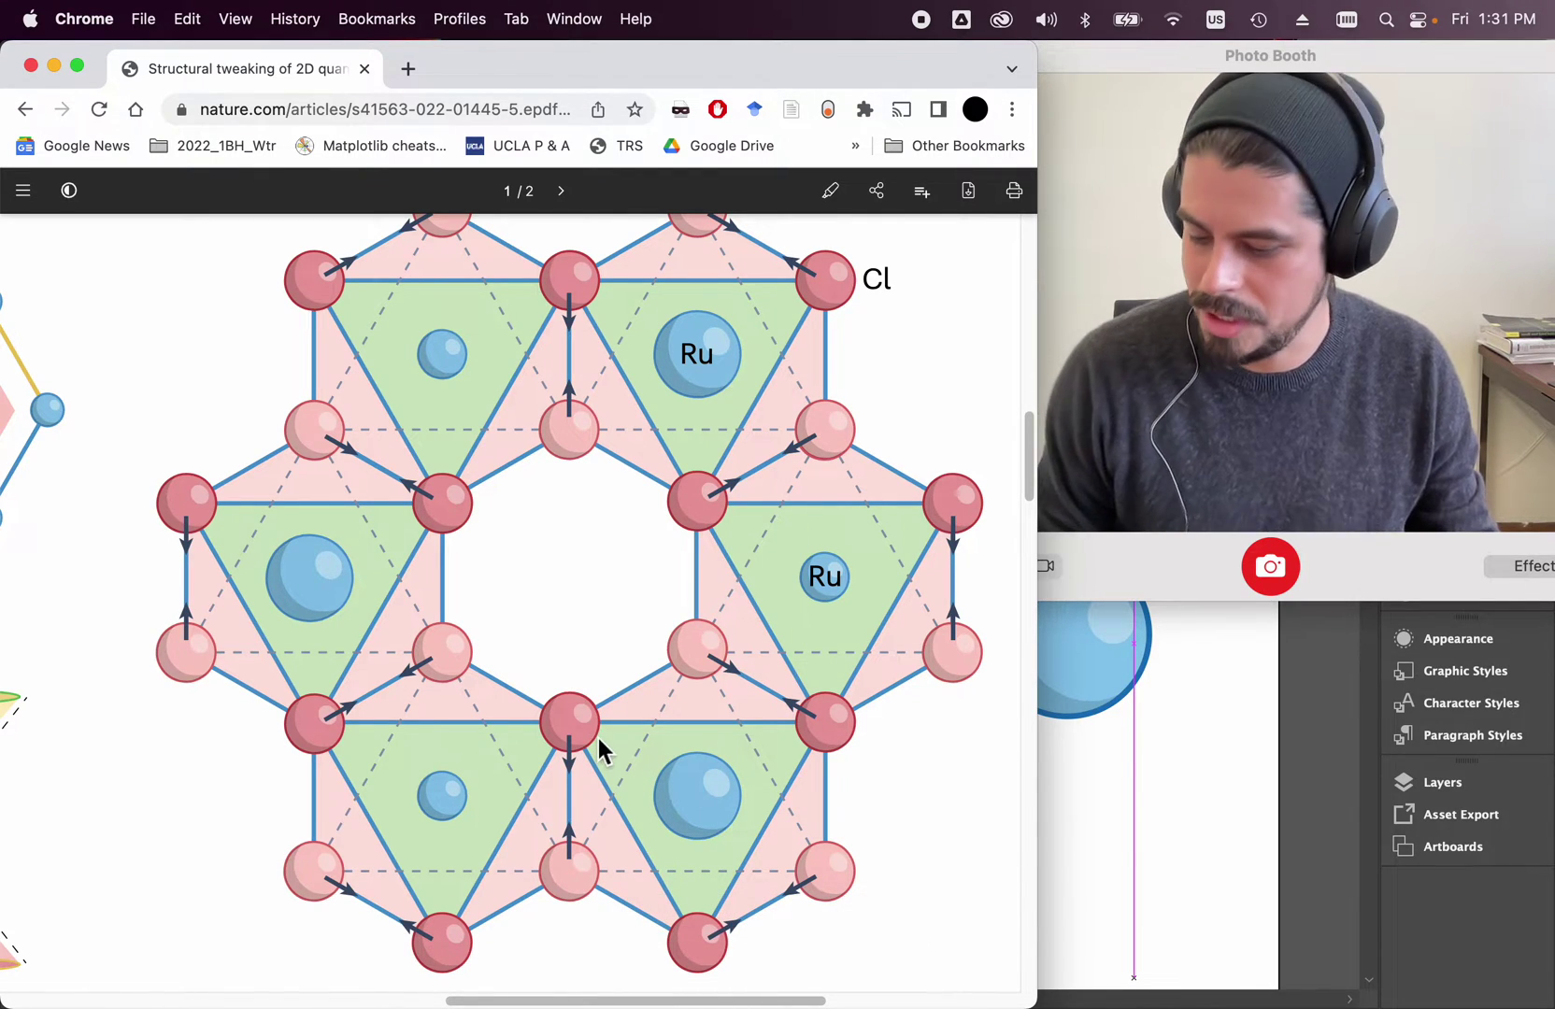
scroll(613, 543, "down", 1)
scroll(612, 545, "down", 5)
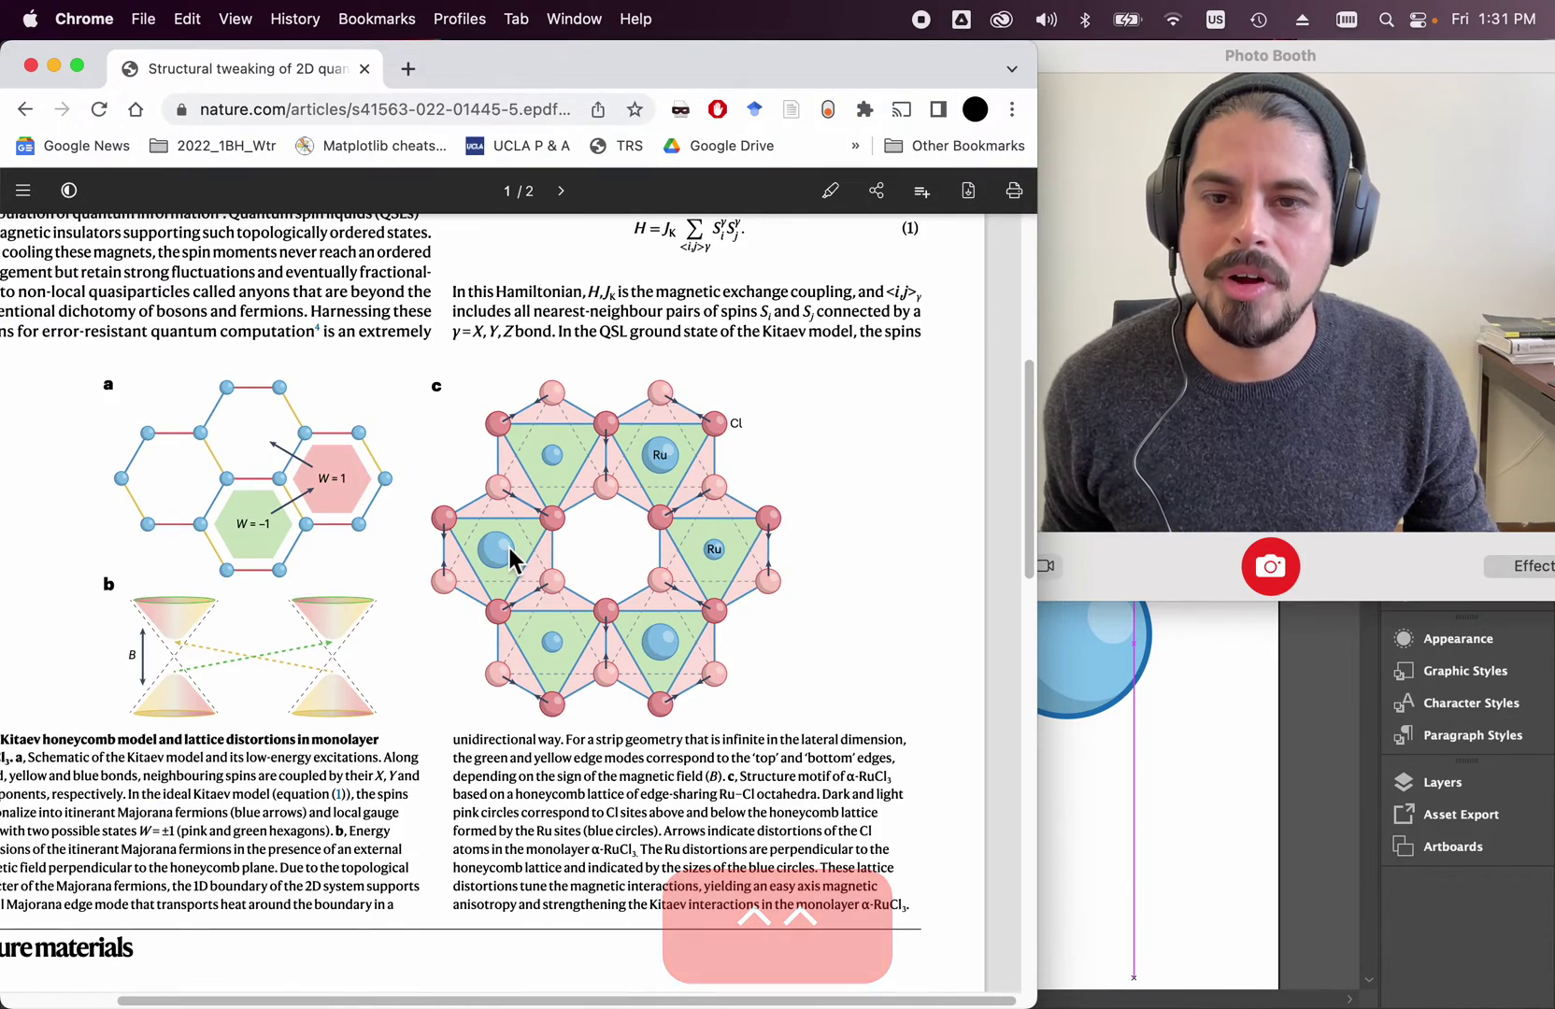
left_click_drag(687, 1002, 624, 1002)
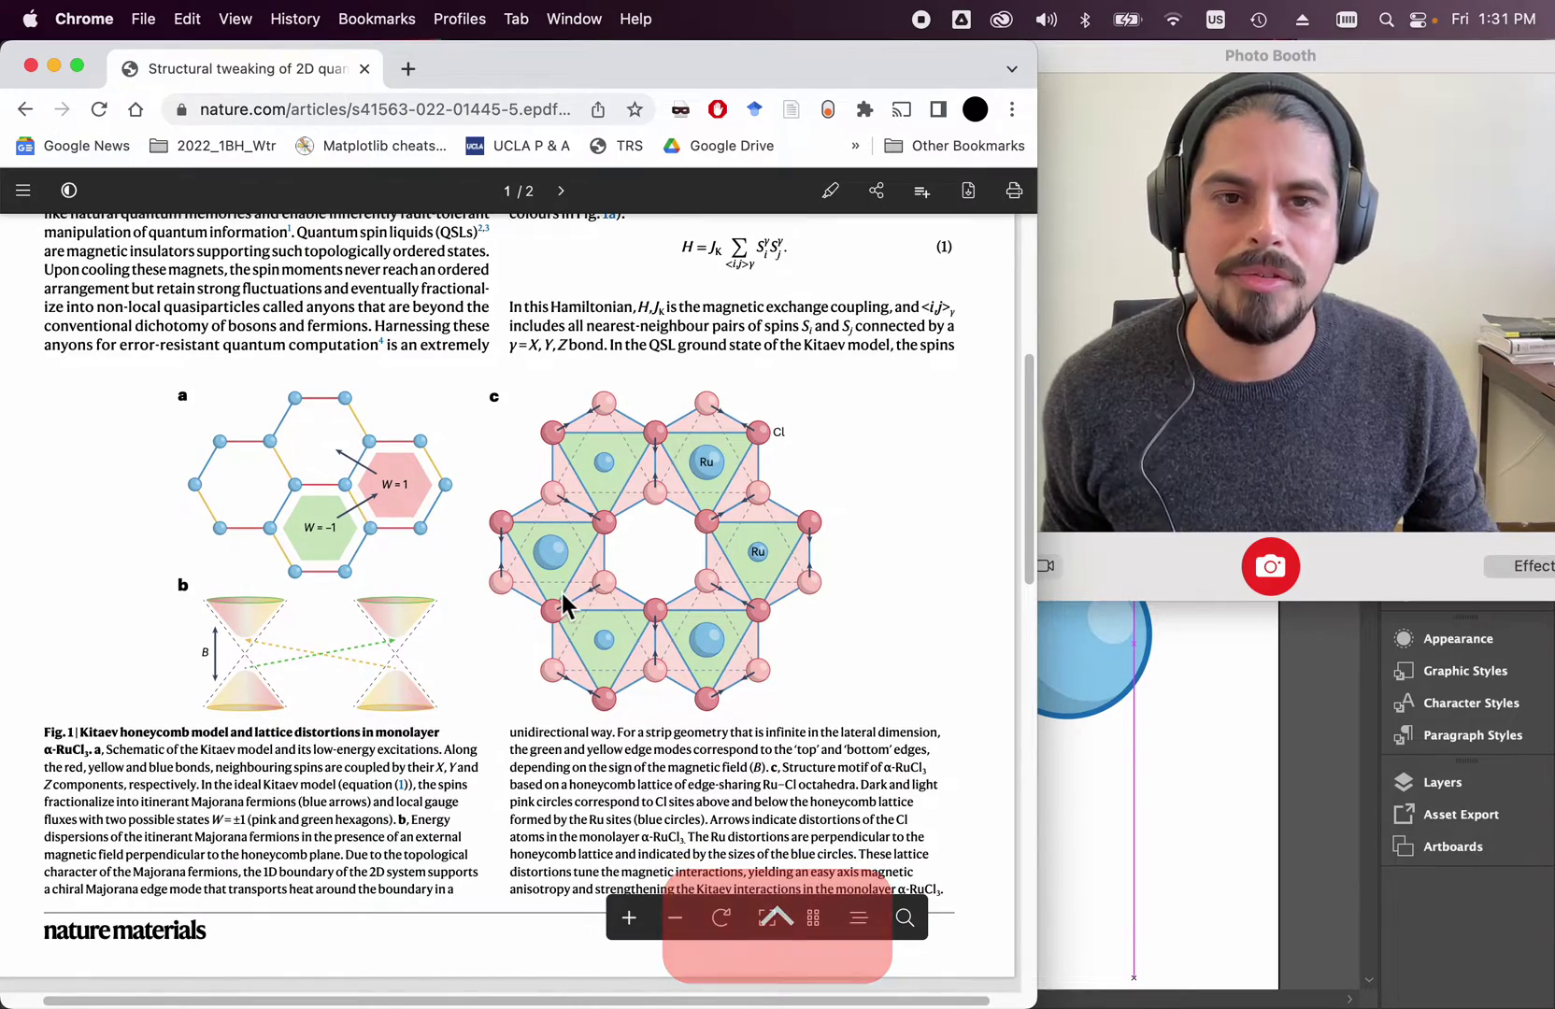
Scroll back to the article title and abstract, then bring CartoonAtoms.ai in Illustrator to the front.
scroll(556, 598, "up", 5)
scroll(558, 599, "up", 8)
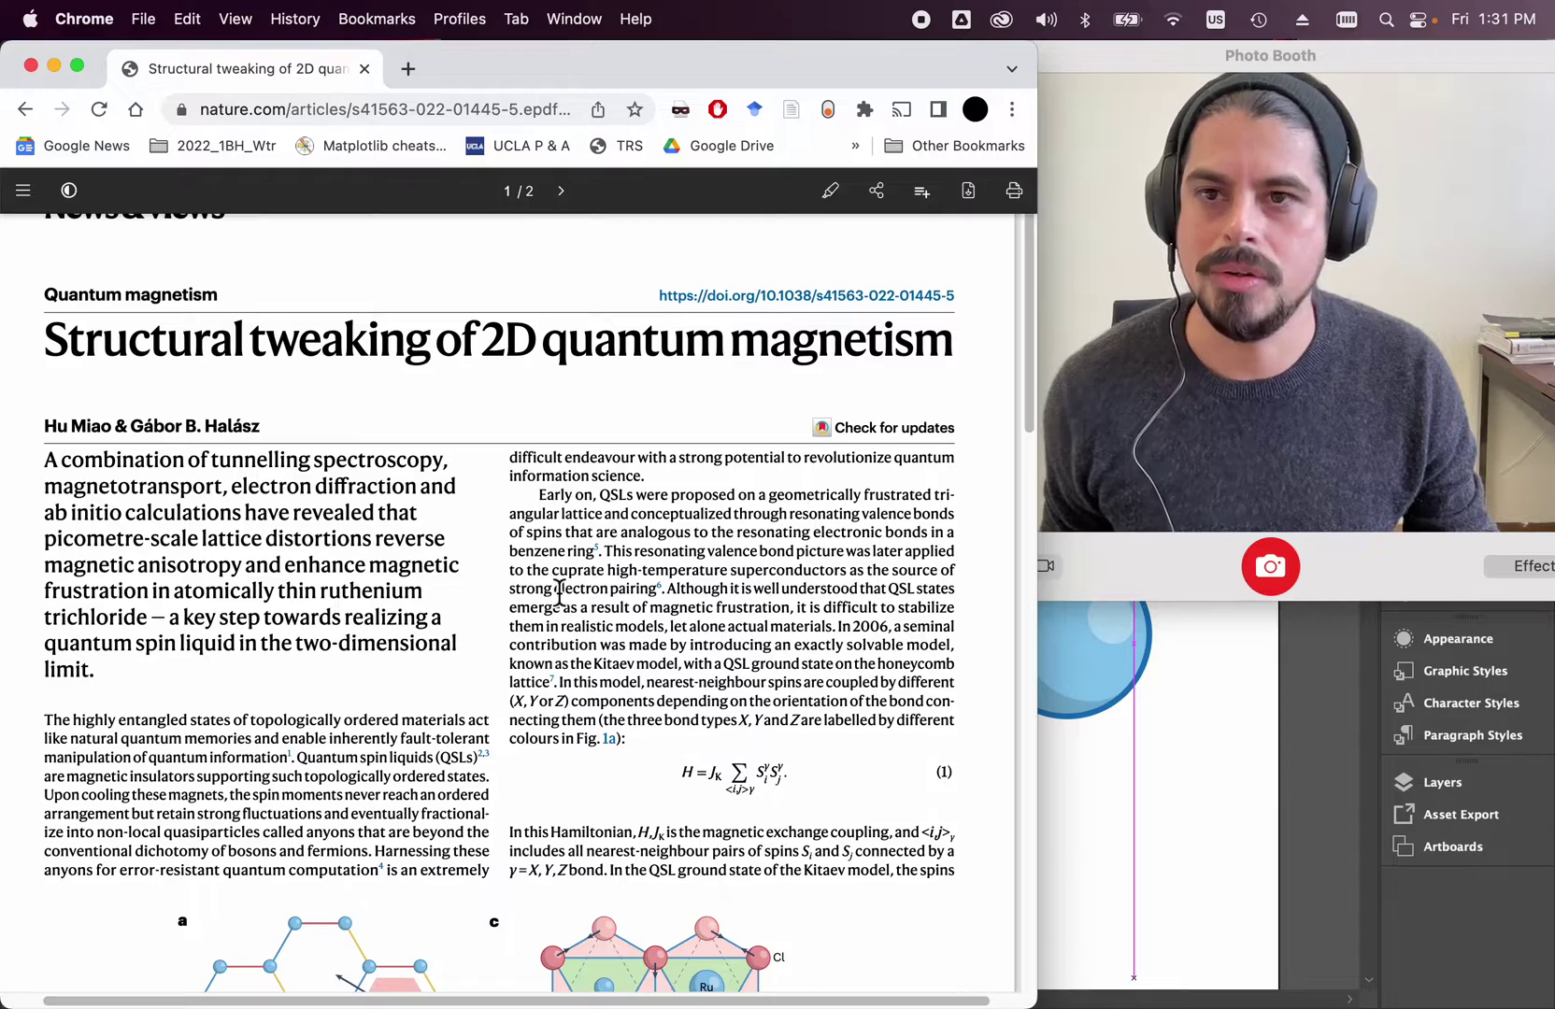
scroll(558, 592, "down", 1)
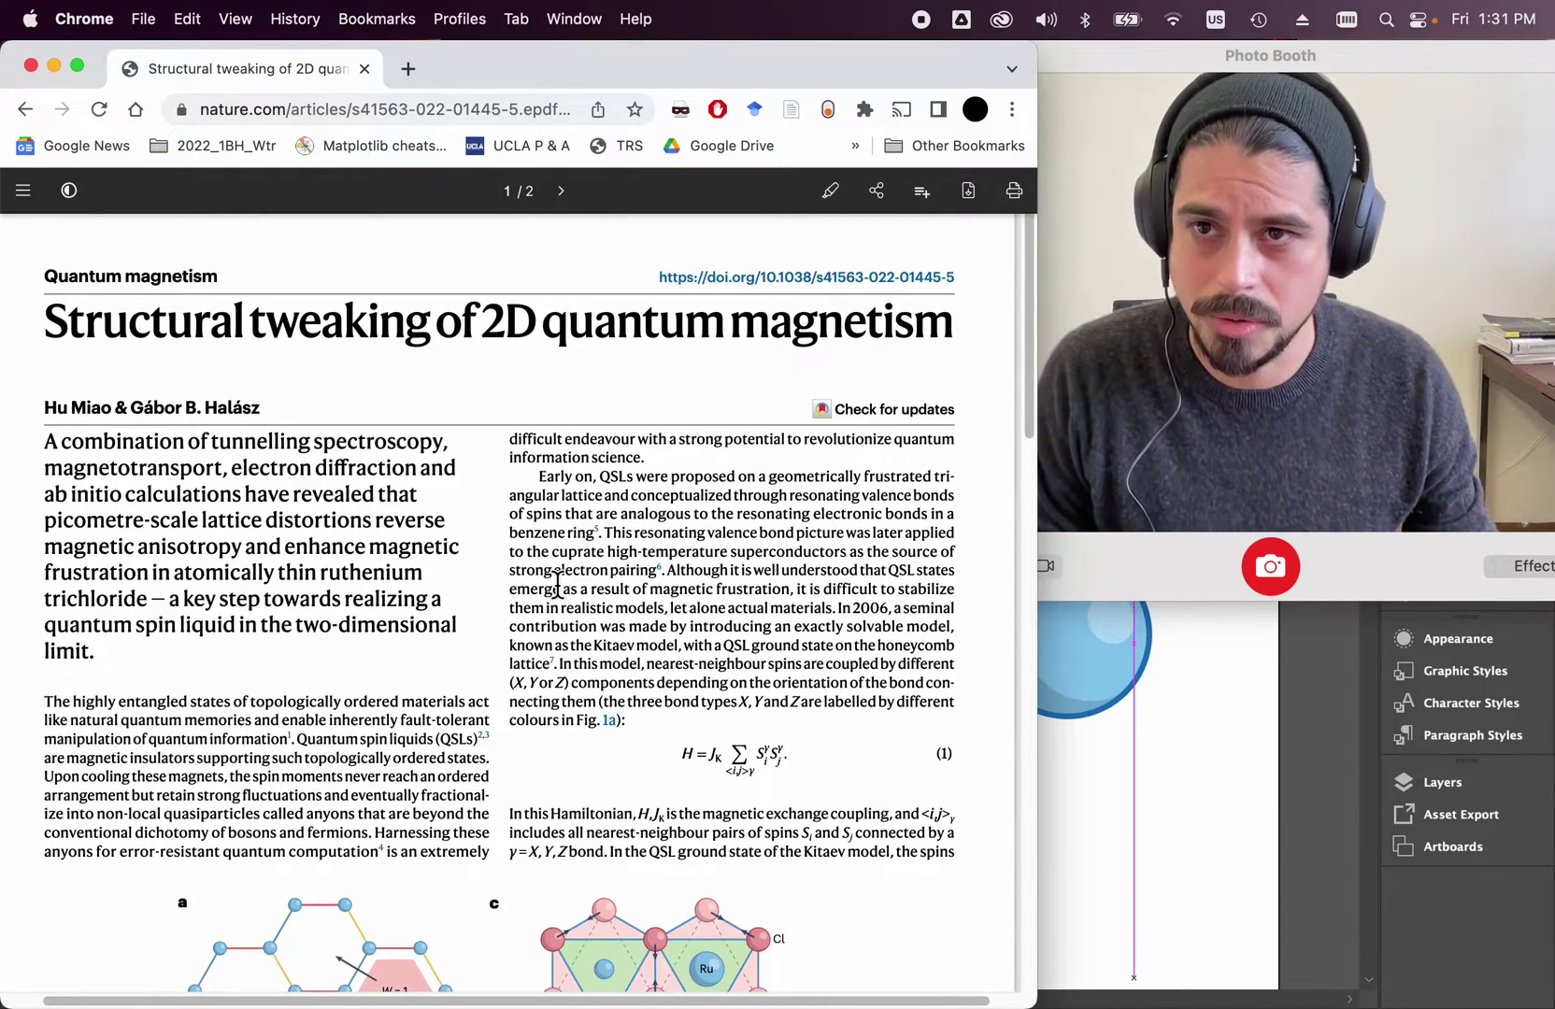
scroll(558, 586, "down", 1)
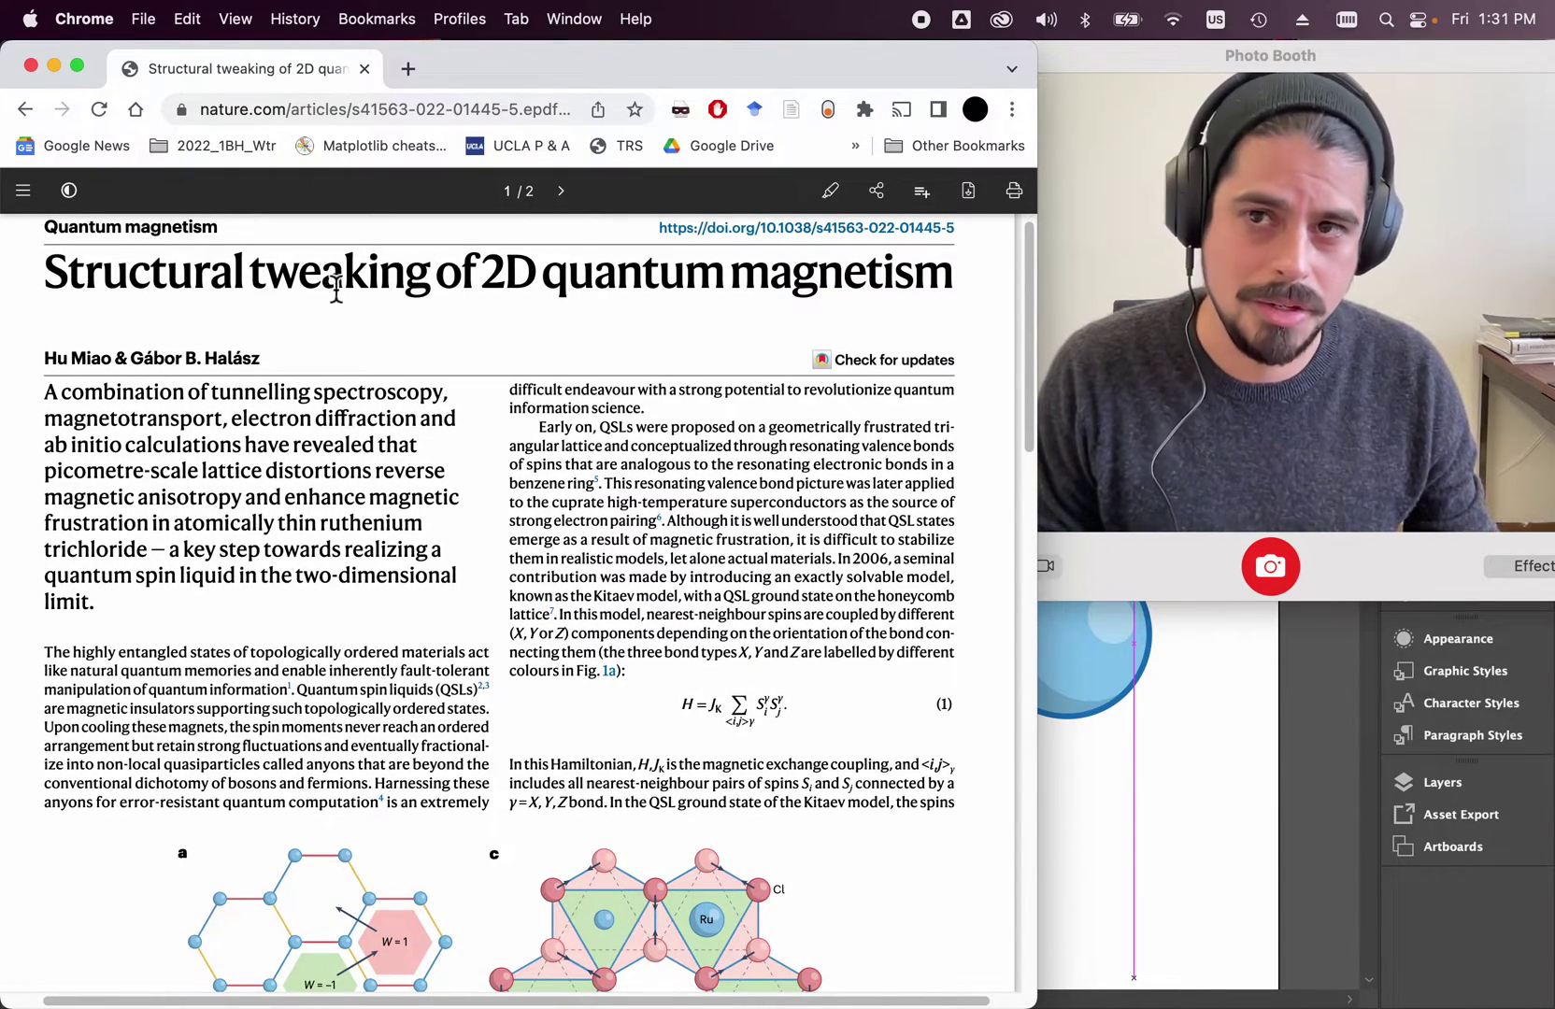
mouse_move(564, 938)
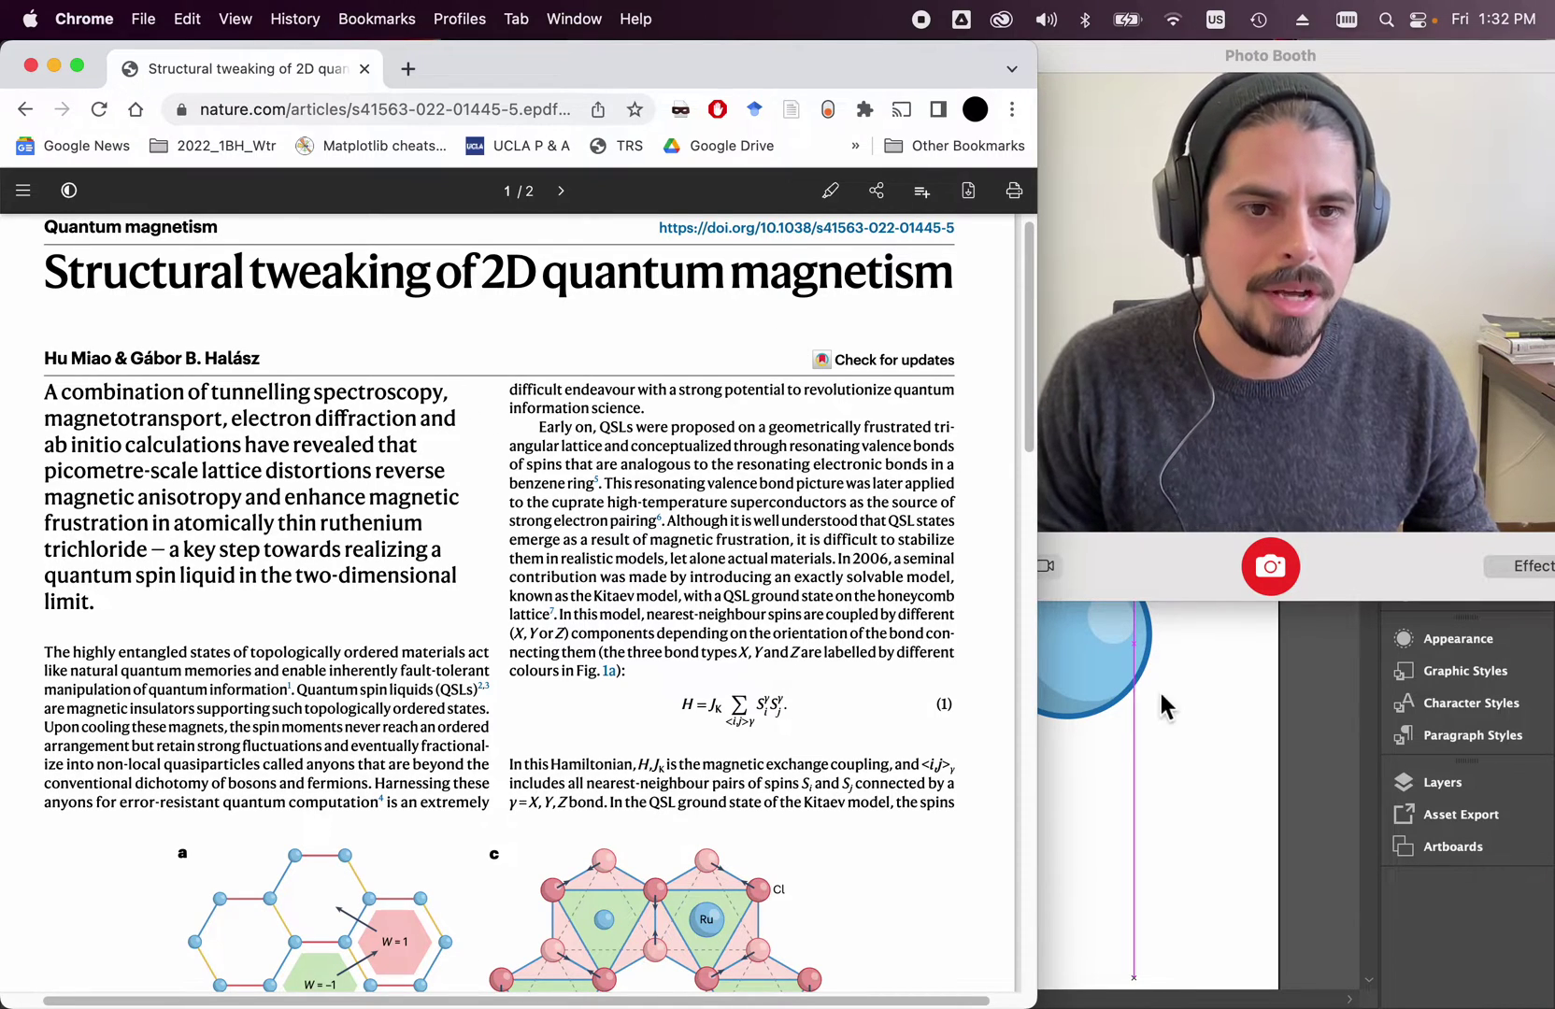
left_click(1312, 719)
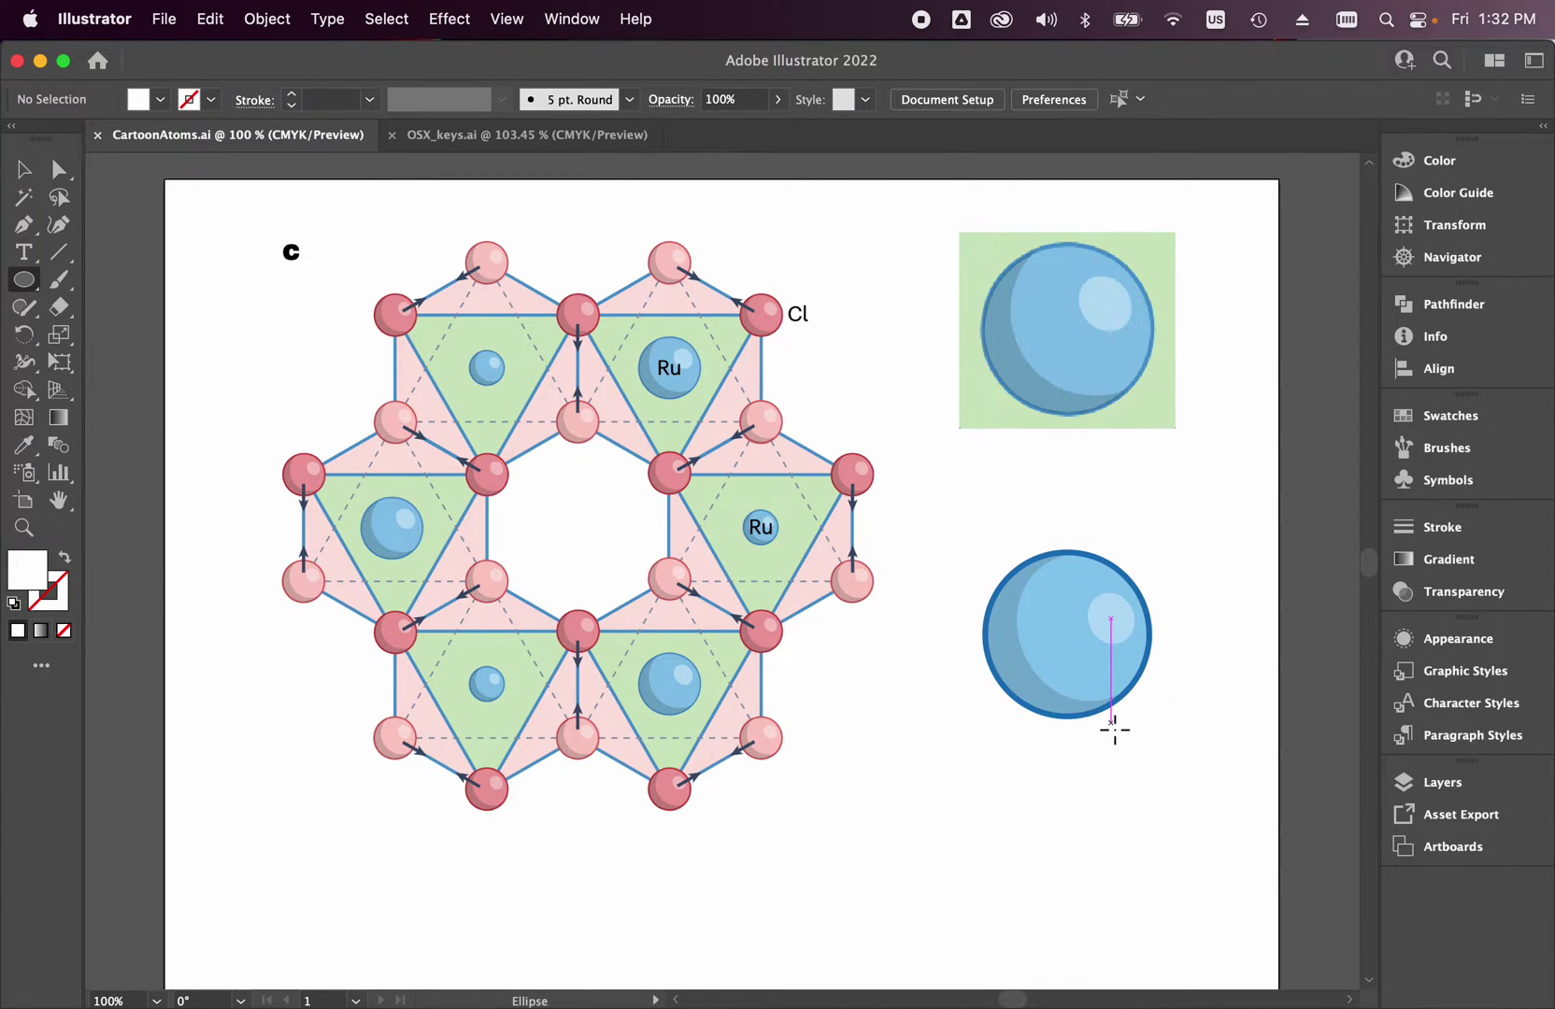
Choose the Selection tool with the V key.
key("v")
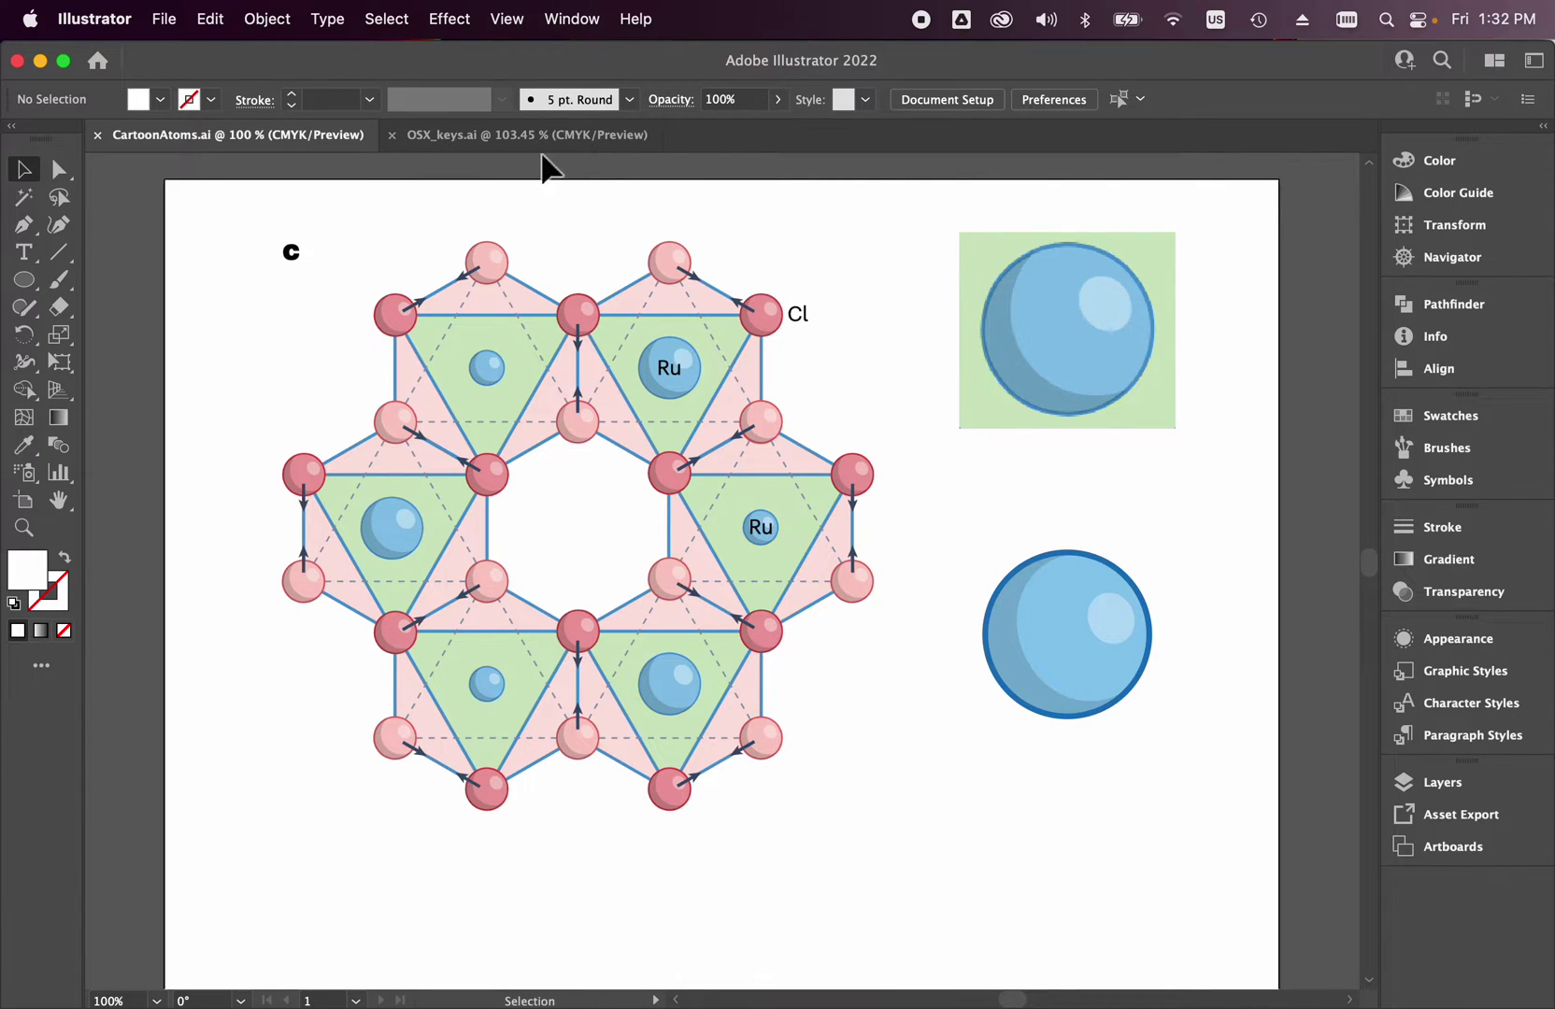
View the OSX_keys.ai Mac Symbols Legend, then return to CartoonAtoms.ai.
left_click(509, 142)
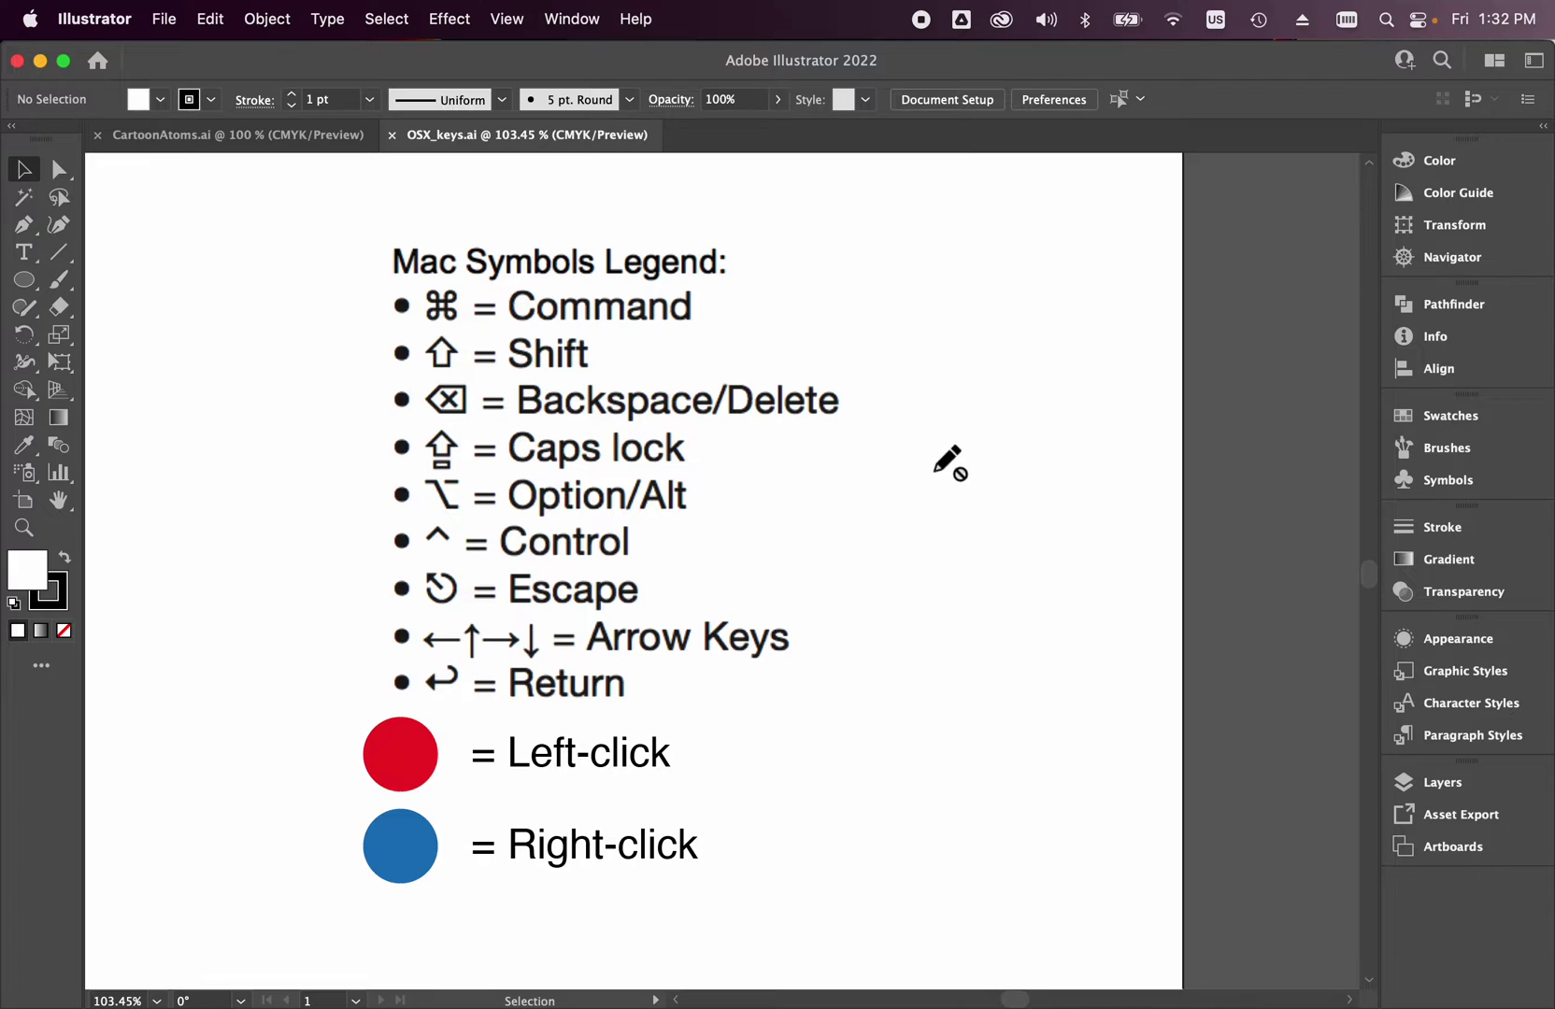
left_click(197, 138)
Scroll to the empty artboard below the lattice and pick the Ellipse tool (L).
mouse_move(361, 1005)
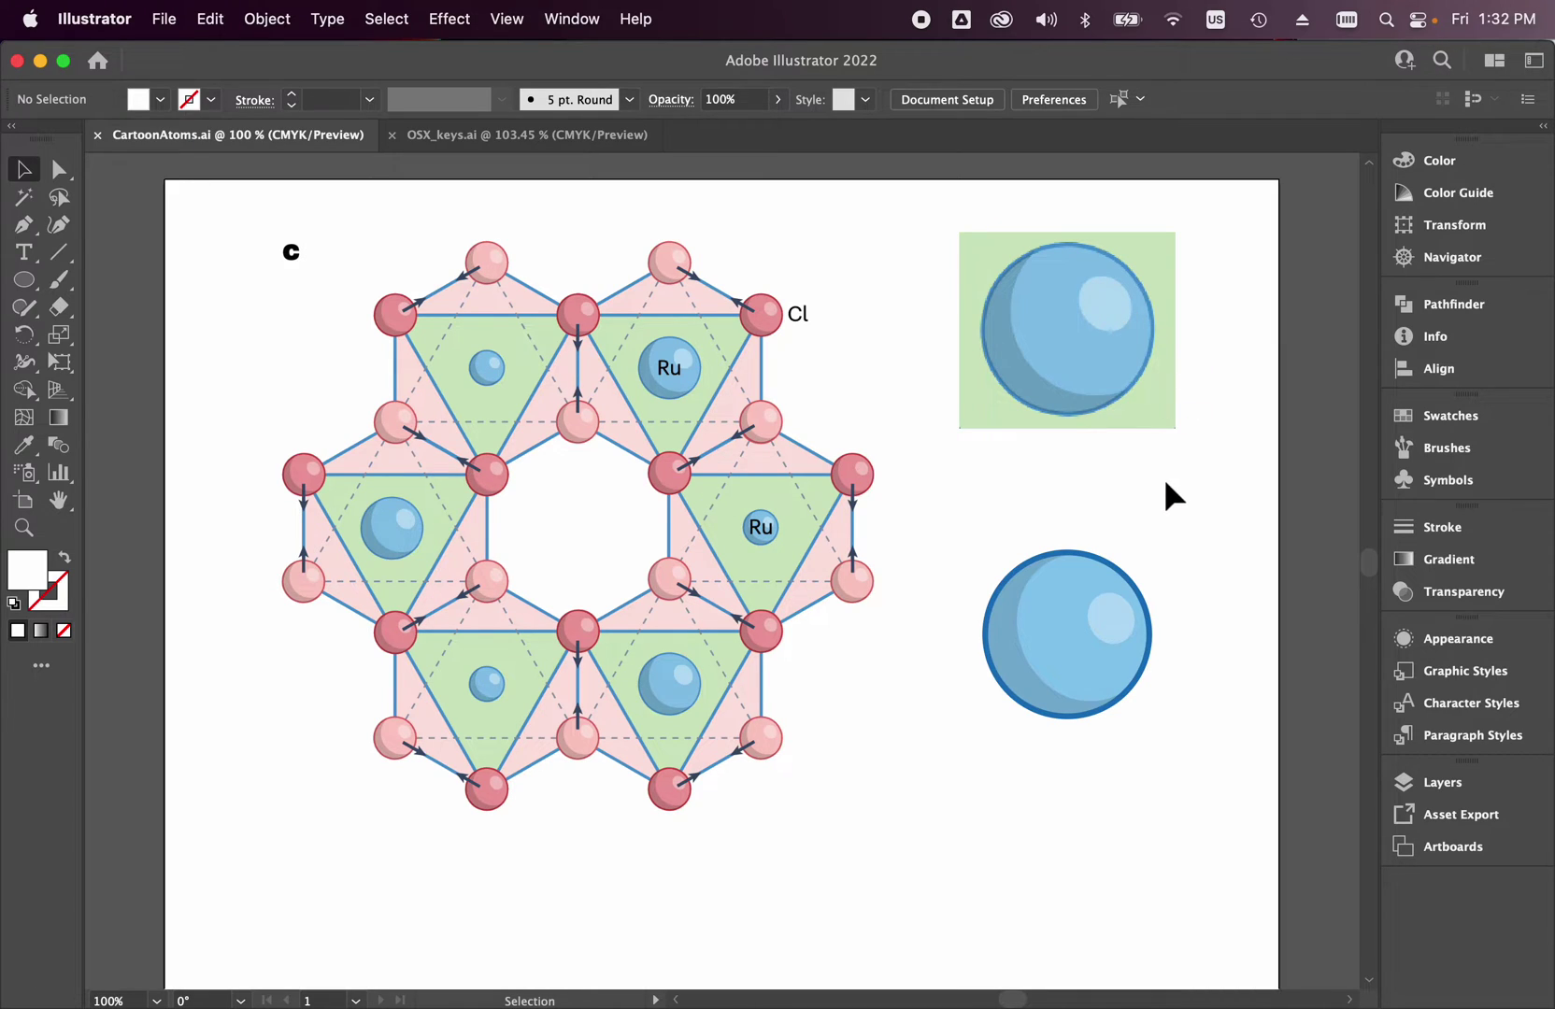
scroll(1173, 493, "down", 10)
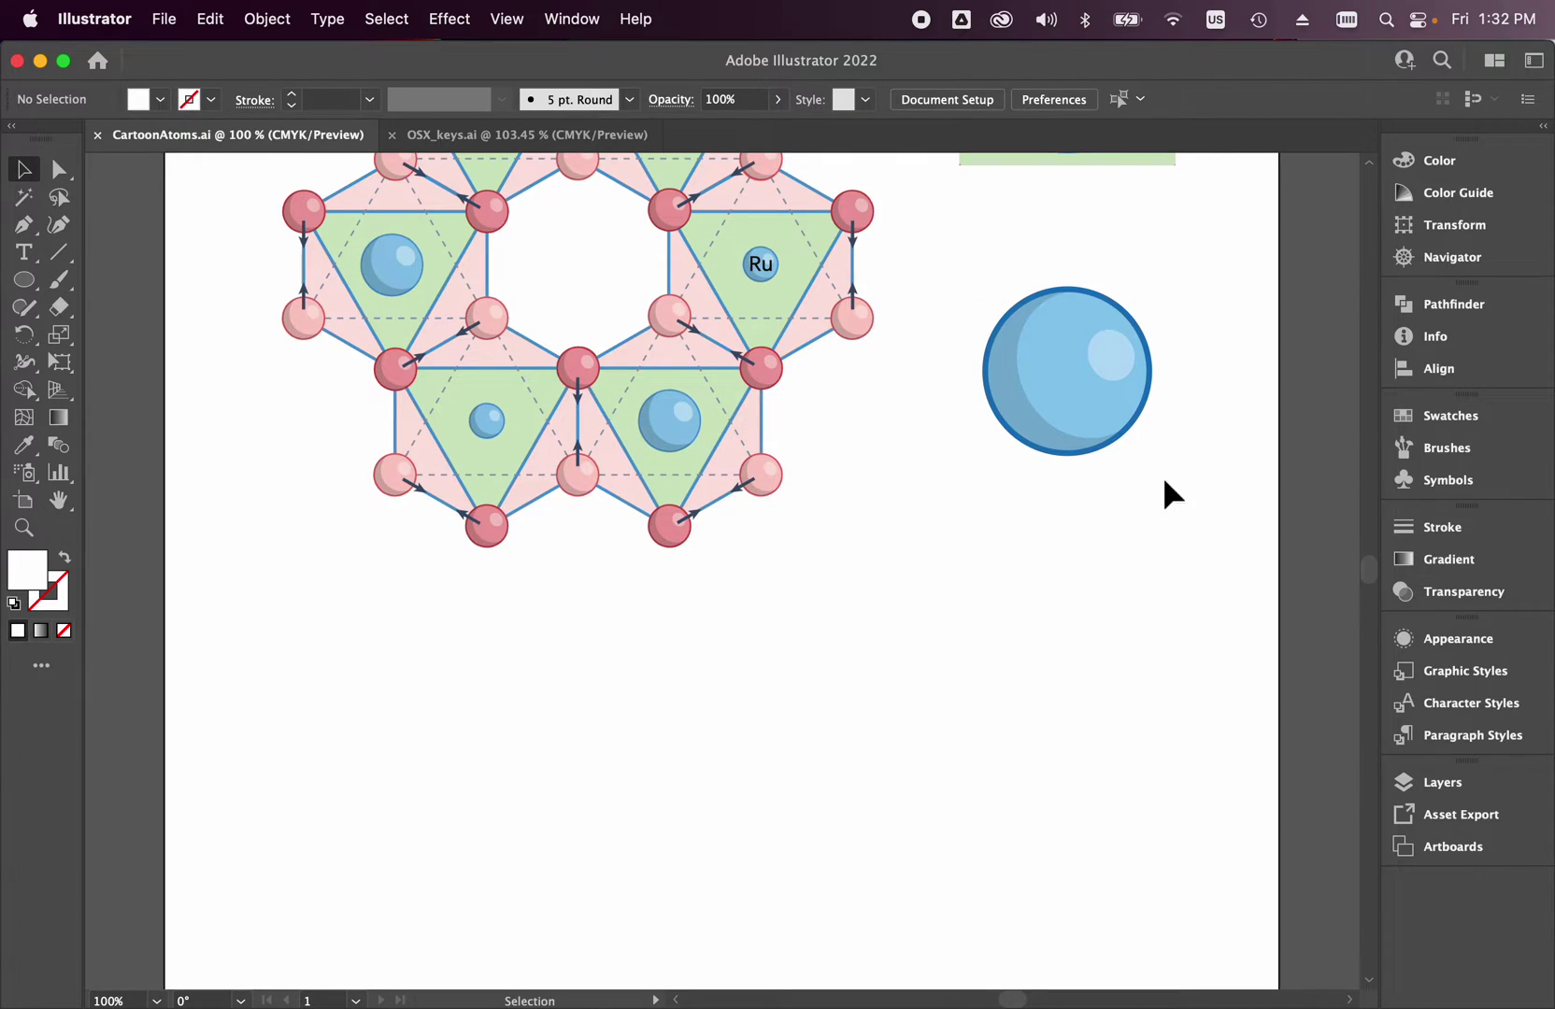
key("l")
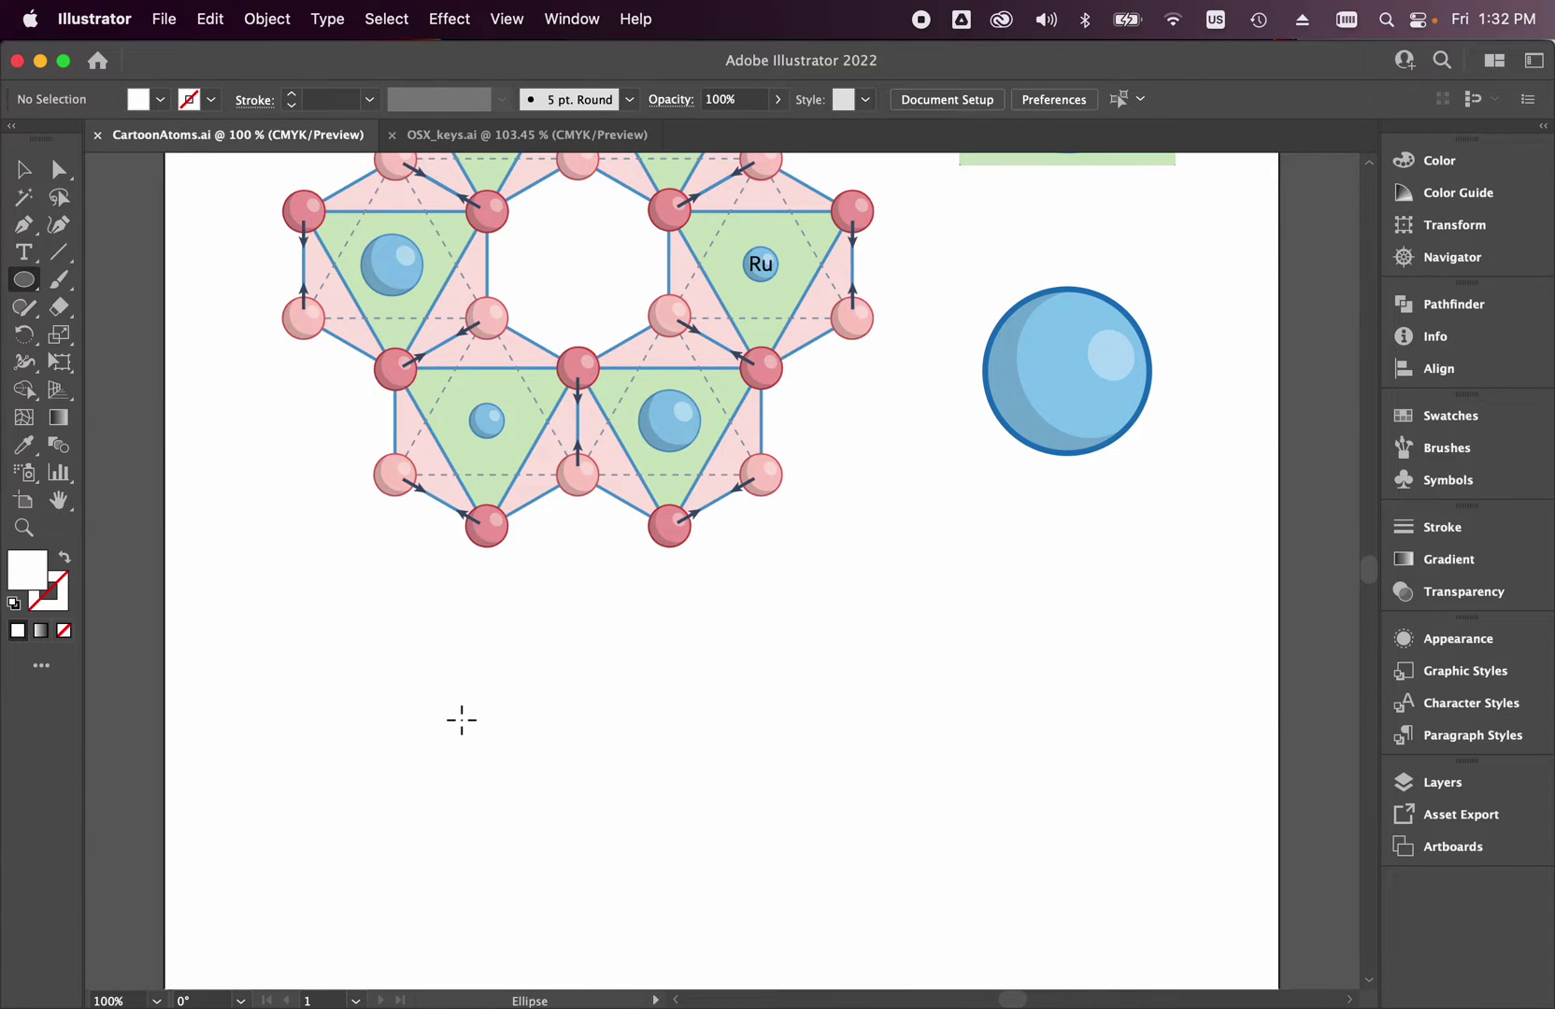
Set the fill to pale pink E8A3A8 and draw a small circle below the lattice.
left_click(163, 99)
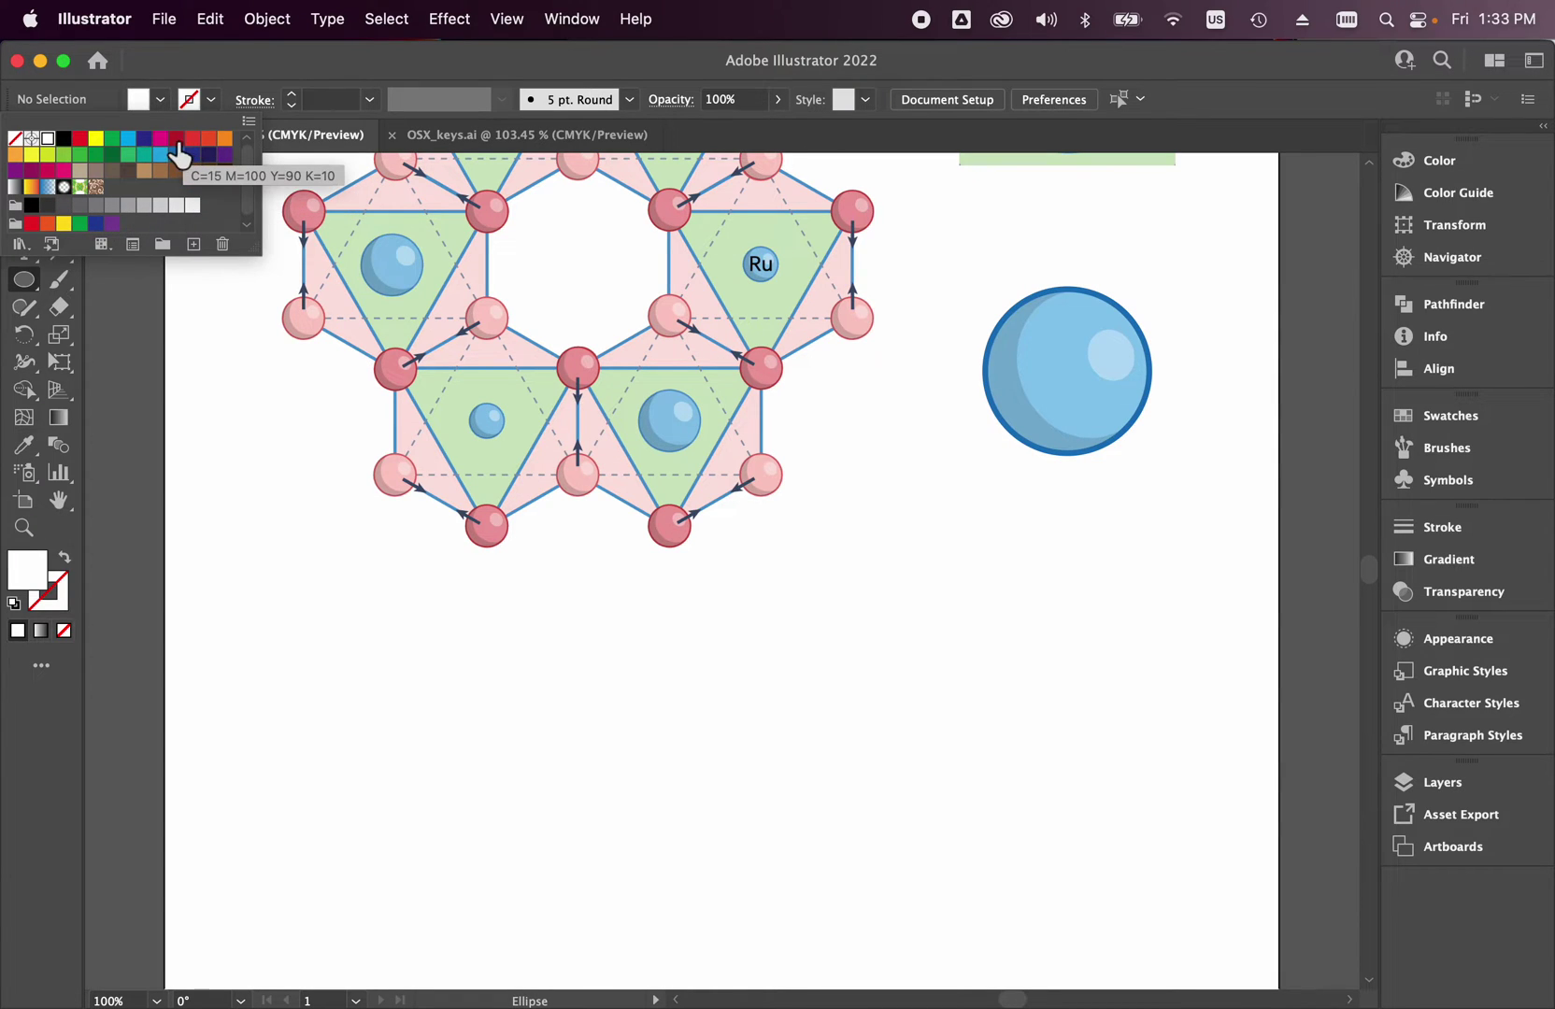
left_click(31, 223)
left_click(31, 572)
double_click(30, 582)
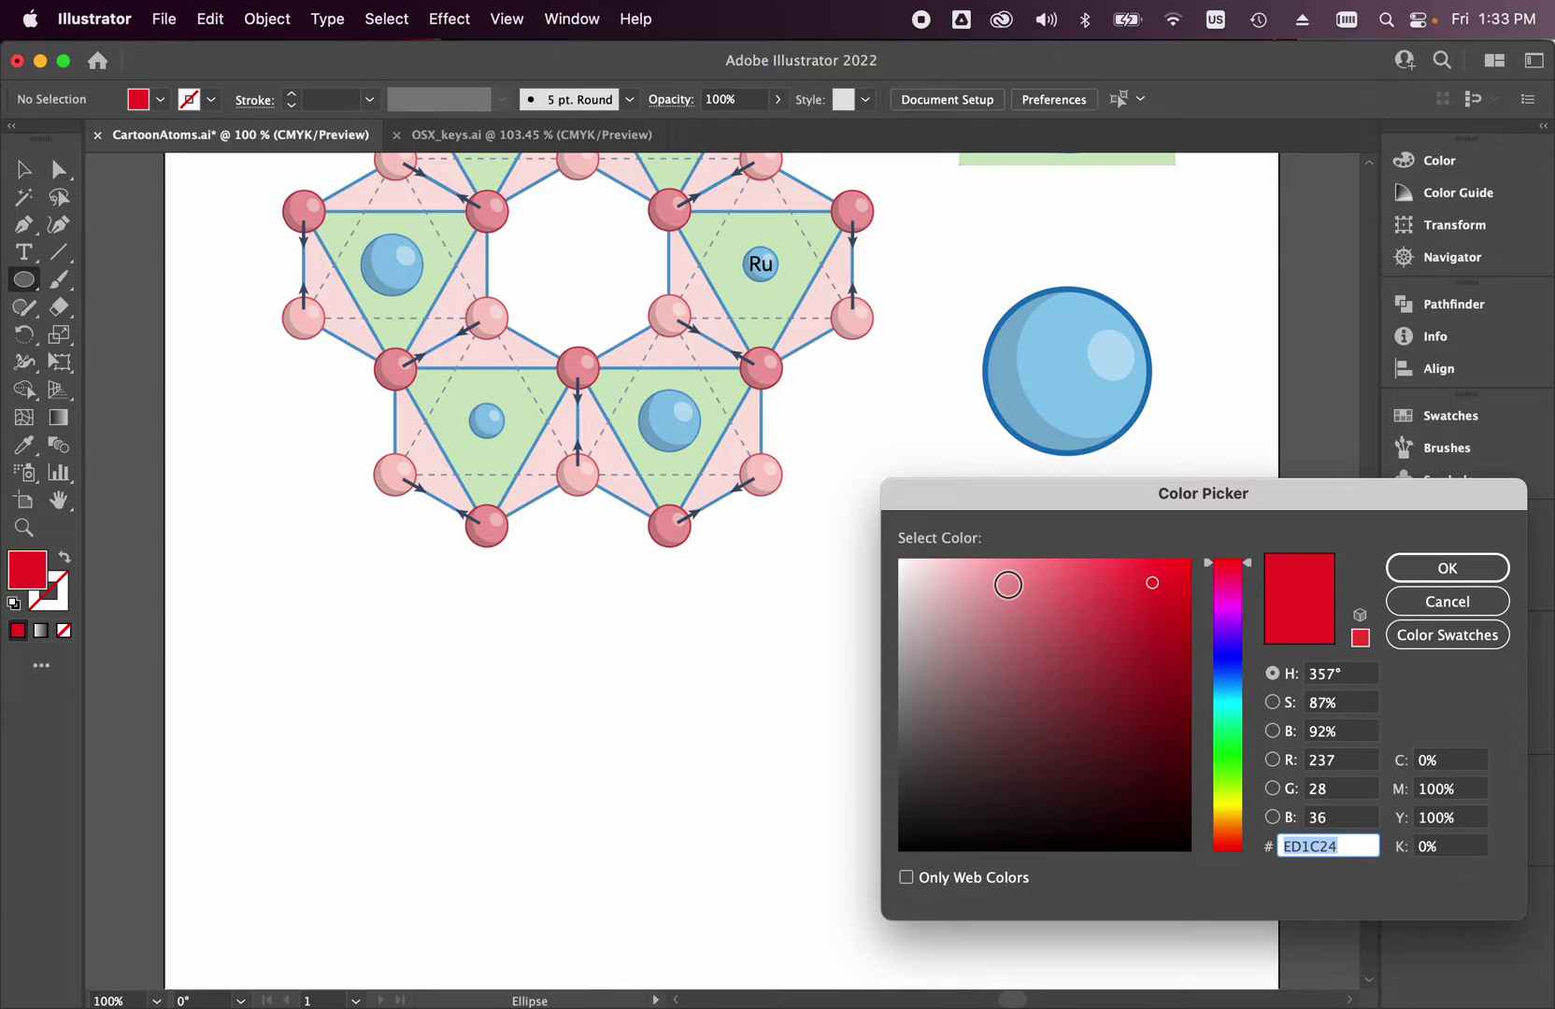
left_click(992, 588)
left_click(1446, 570)
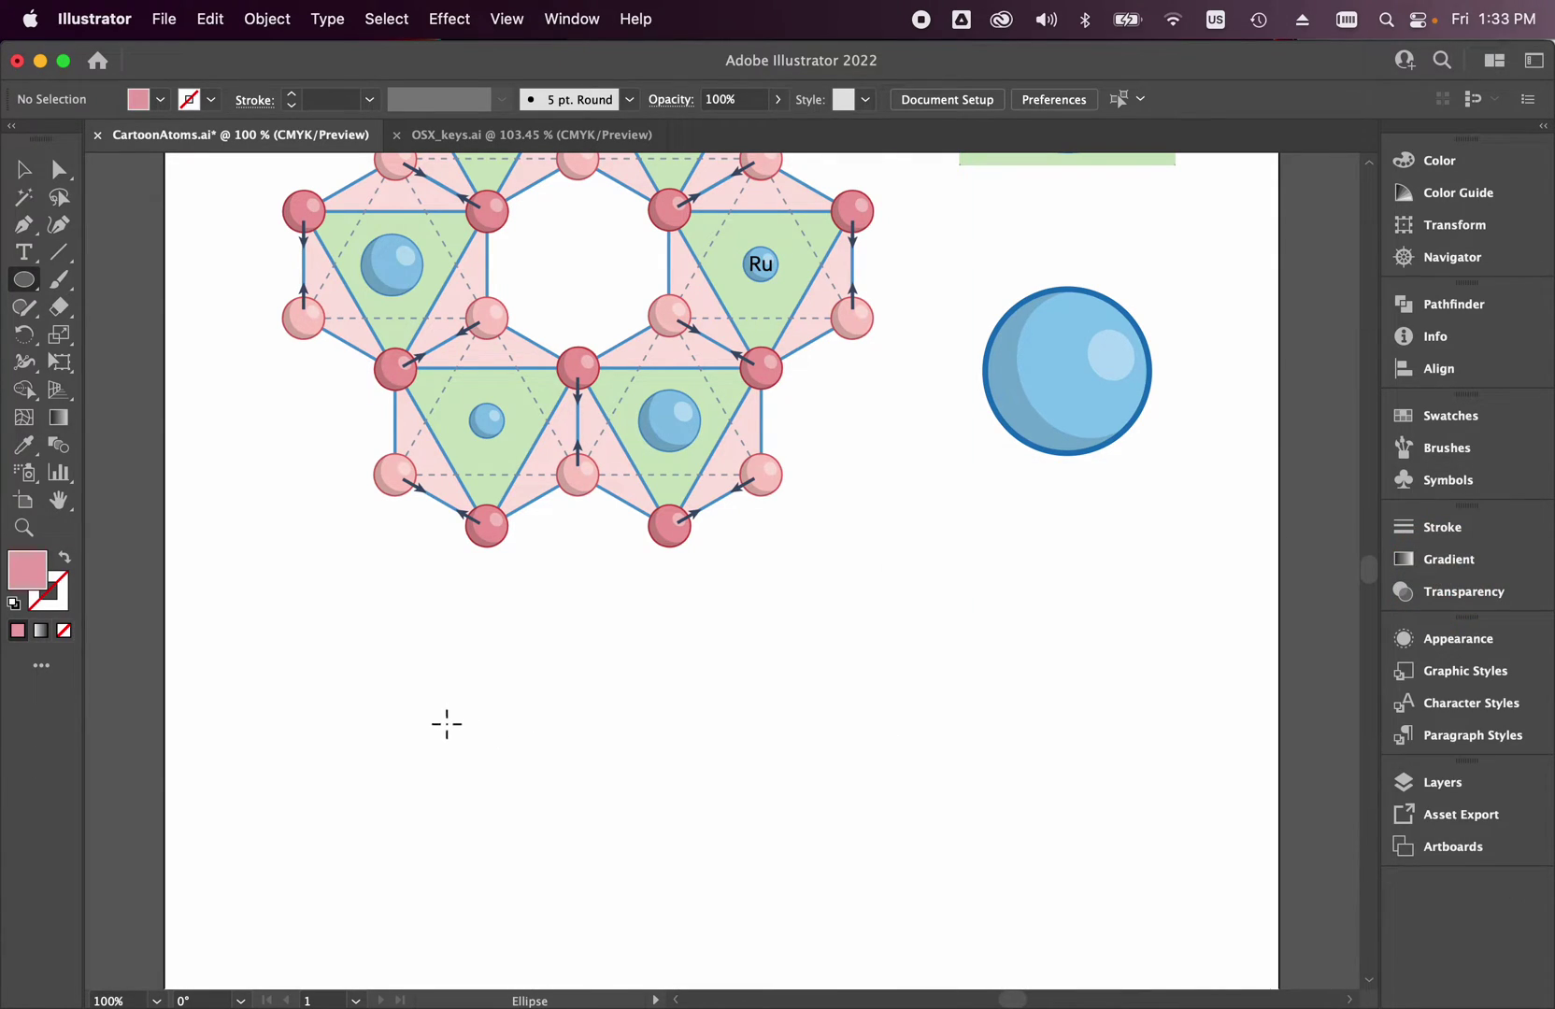
mouse_move(441, 725)
left_mouse_down()
mouse_move(493, 770)
mouse_move(472, 755)
left_mouse_up()
Duplicate the pink circle twice to the right, enlarging the copies into a row of three growing sizes.
key("v")
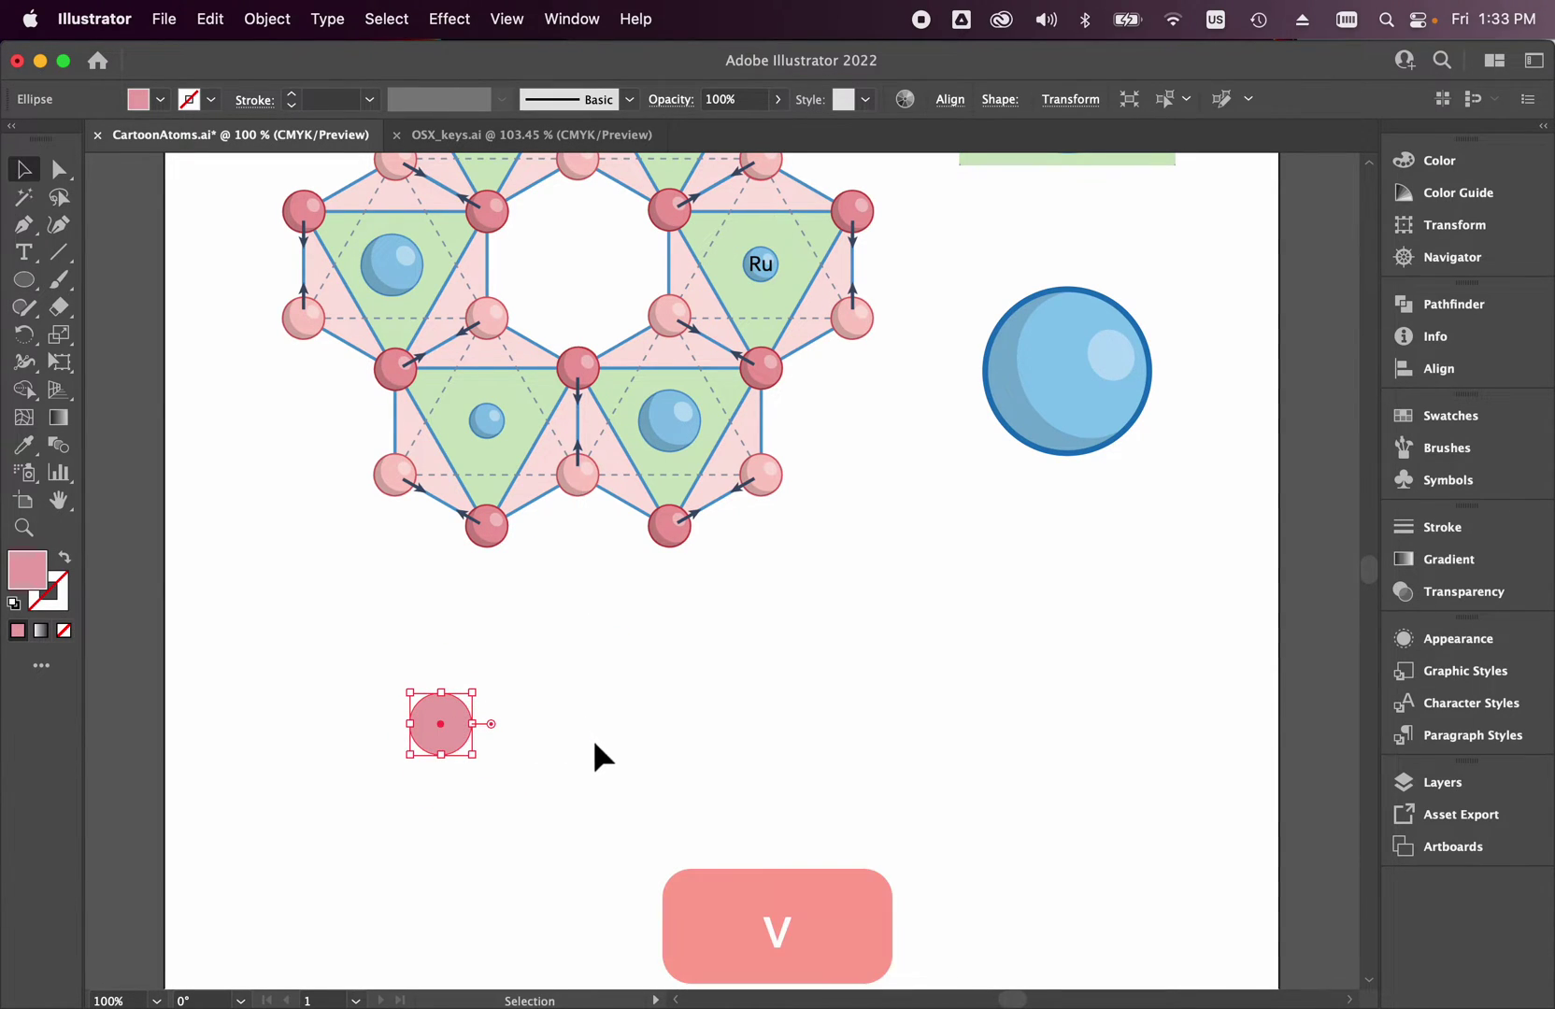
key("alt")
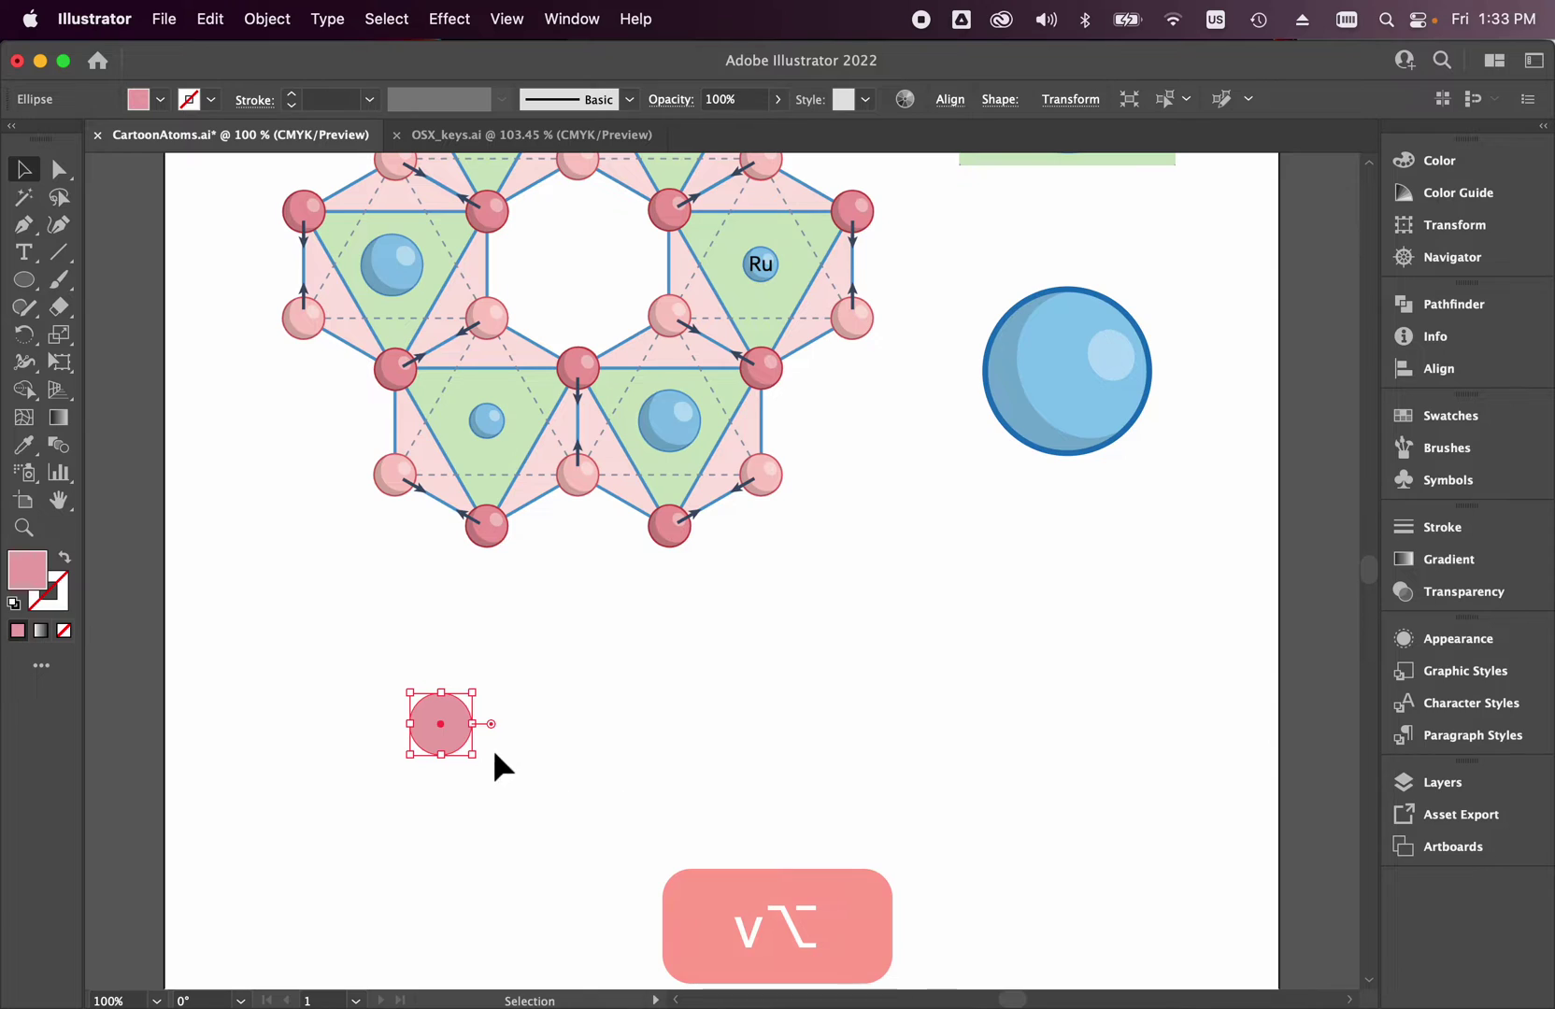
key("shift")
left_click_drag(461, 741, 740, 805)
key("alt")
key("shift")
left_click_drag(654, 748, 881, 762)
mouse_move(964, 804)
left_mouse_down()
mouse_move(994, 834)
mouse_move(983, 819)
left_mouse_up()
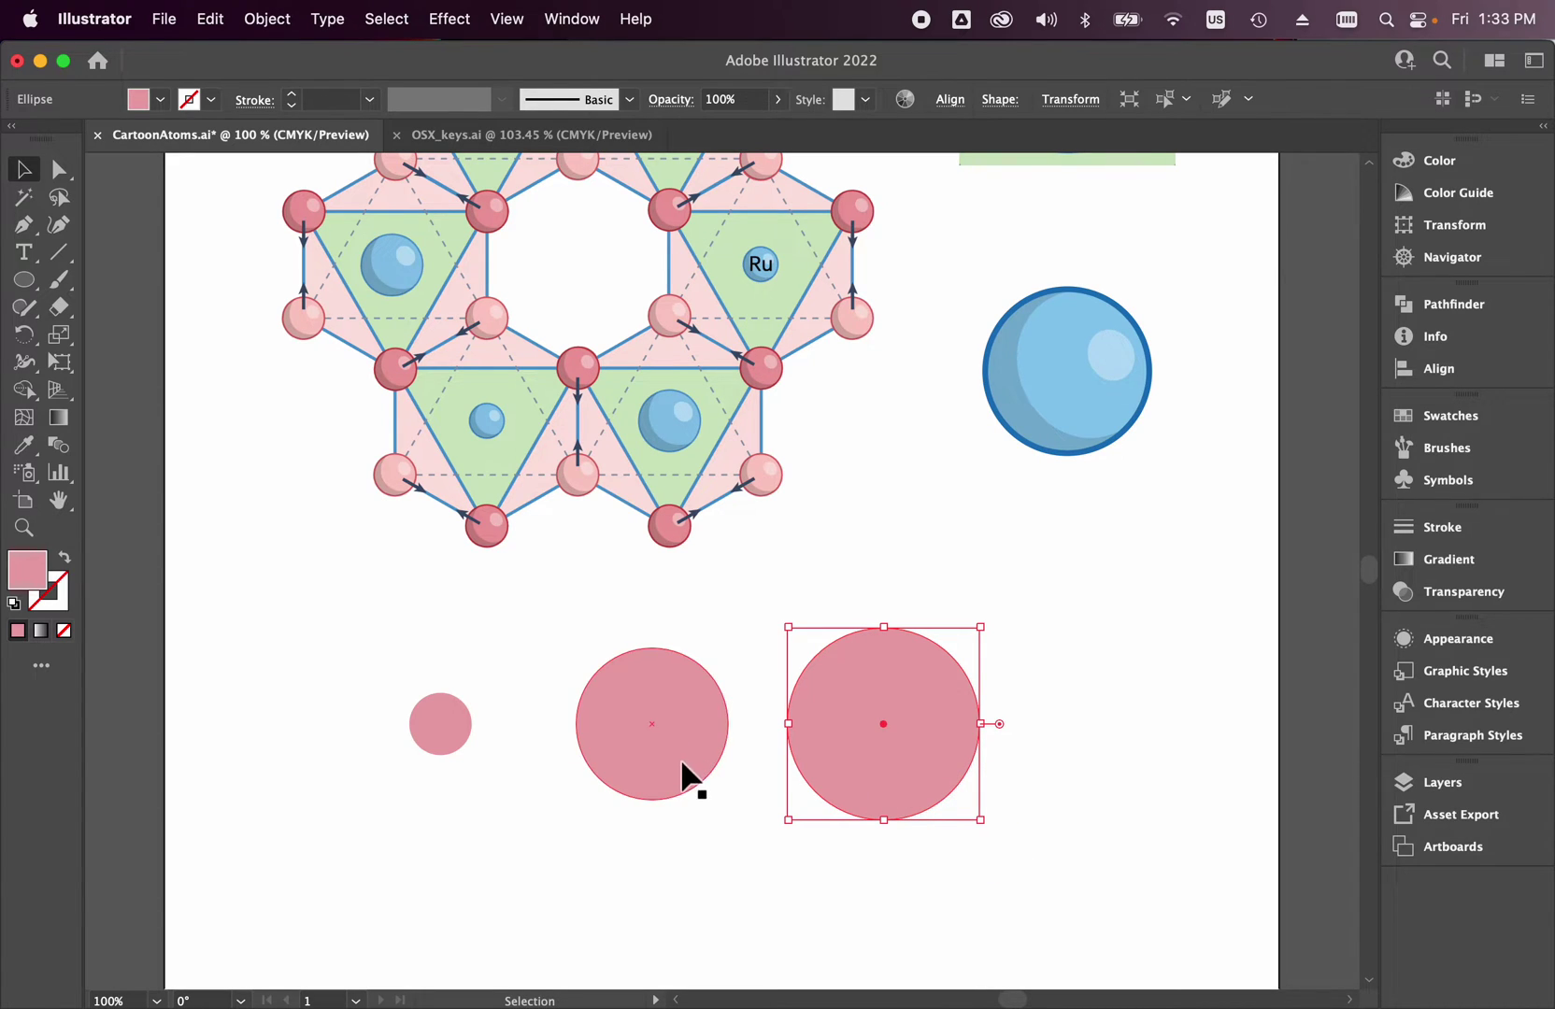
double_click(690, 781)
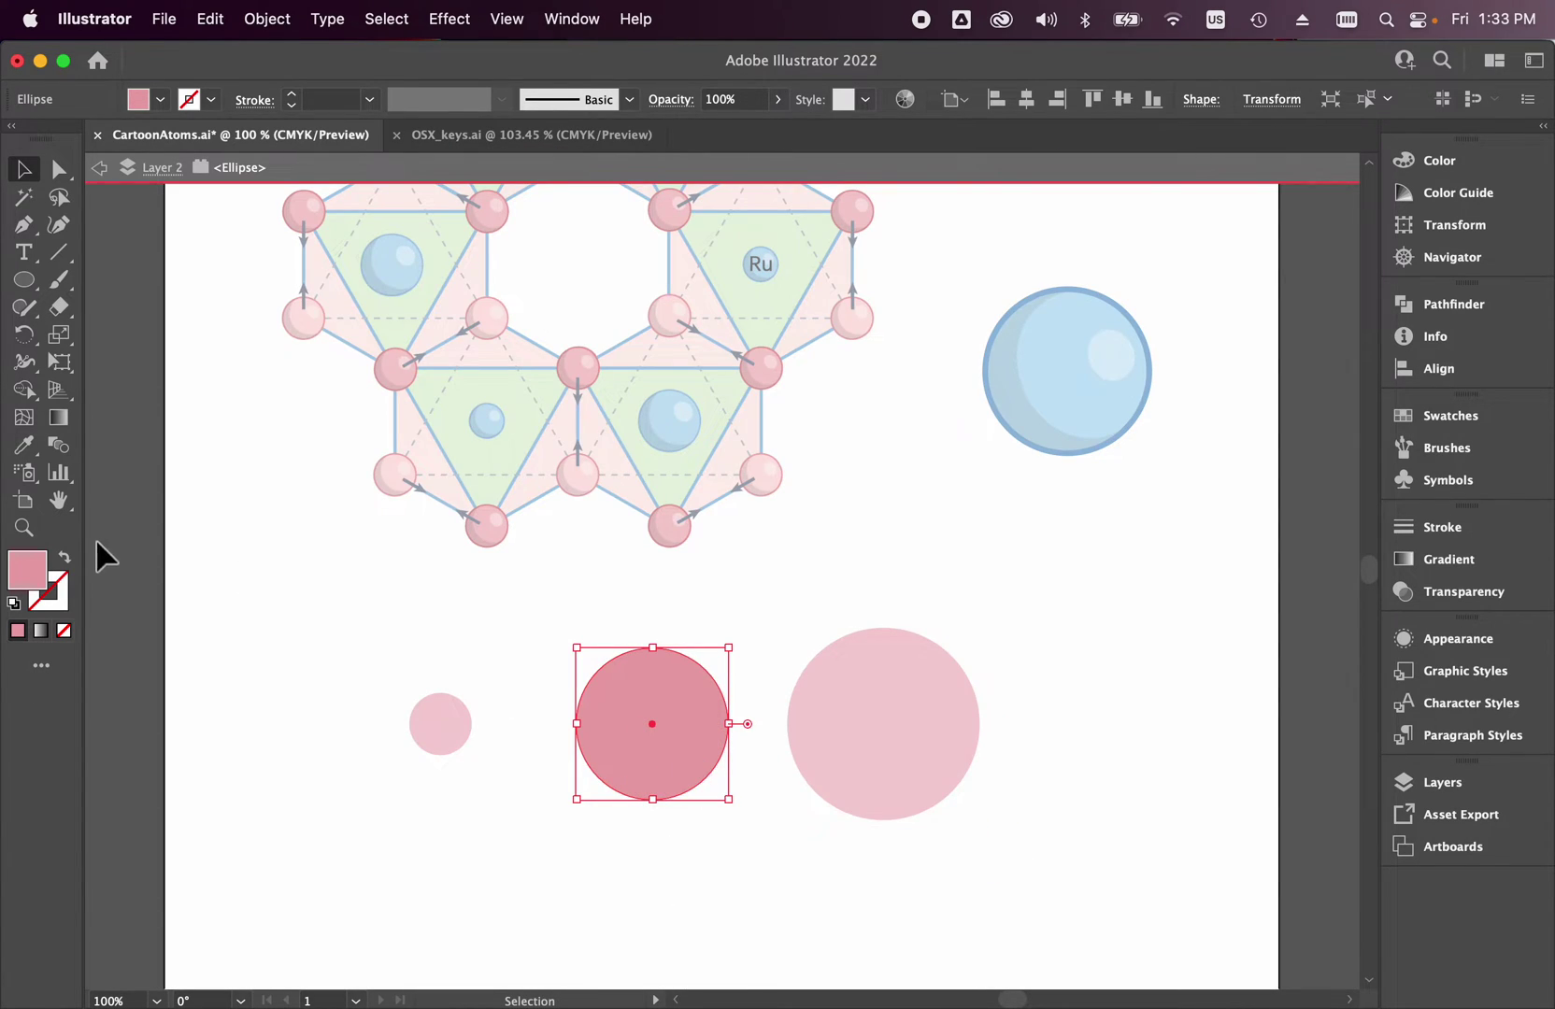
Recolour the isolated middle circle a deeper rose pink.
double_click(34, 574)
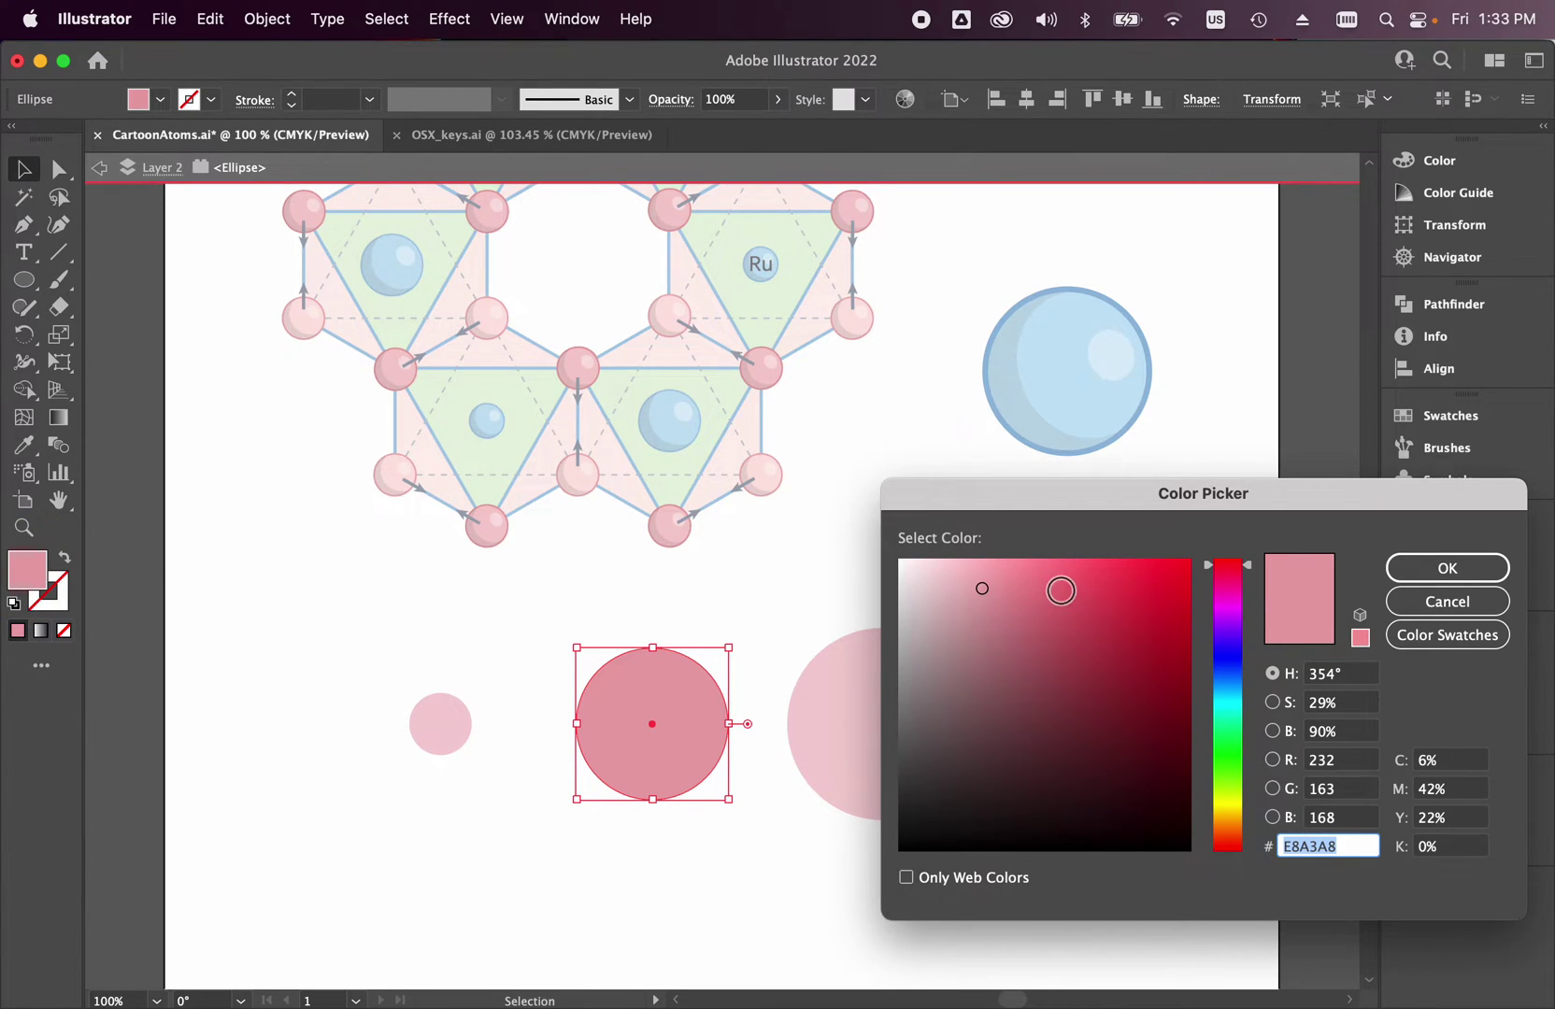
left_click(1061, 590)
left_click(1450, 567)
Exit isolation mode and give the largest circle a deep red fill, D1182E.
double_click(924, 705)
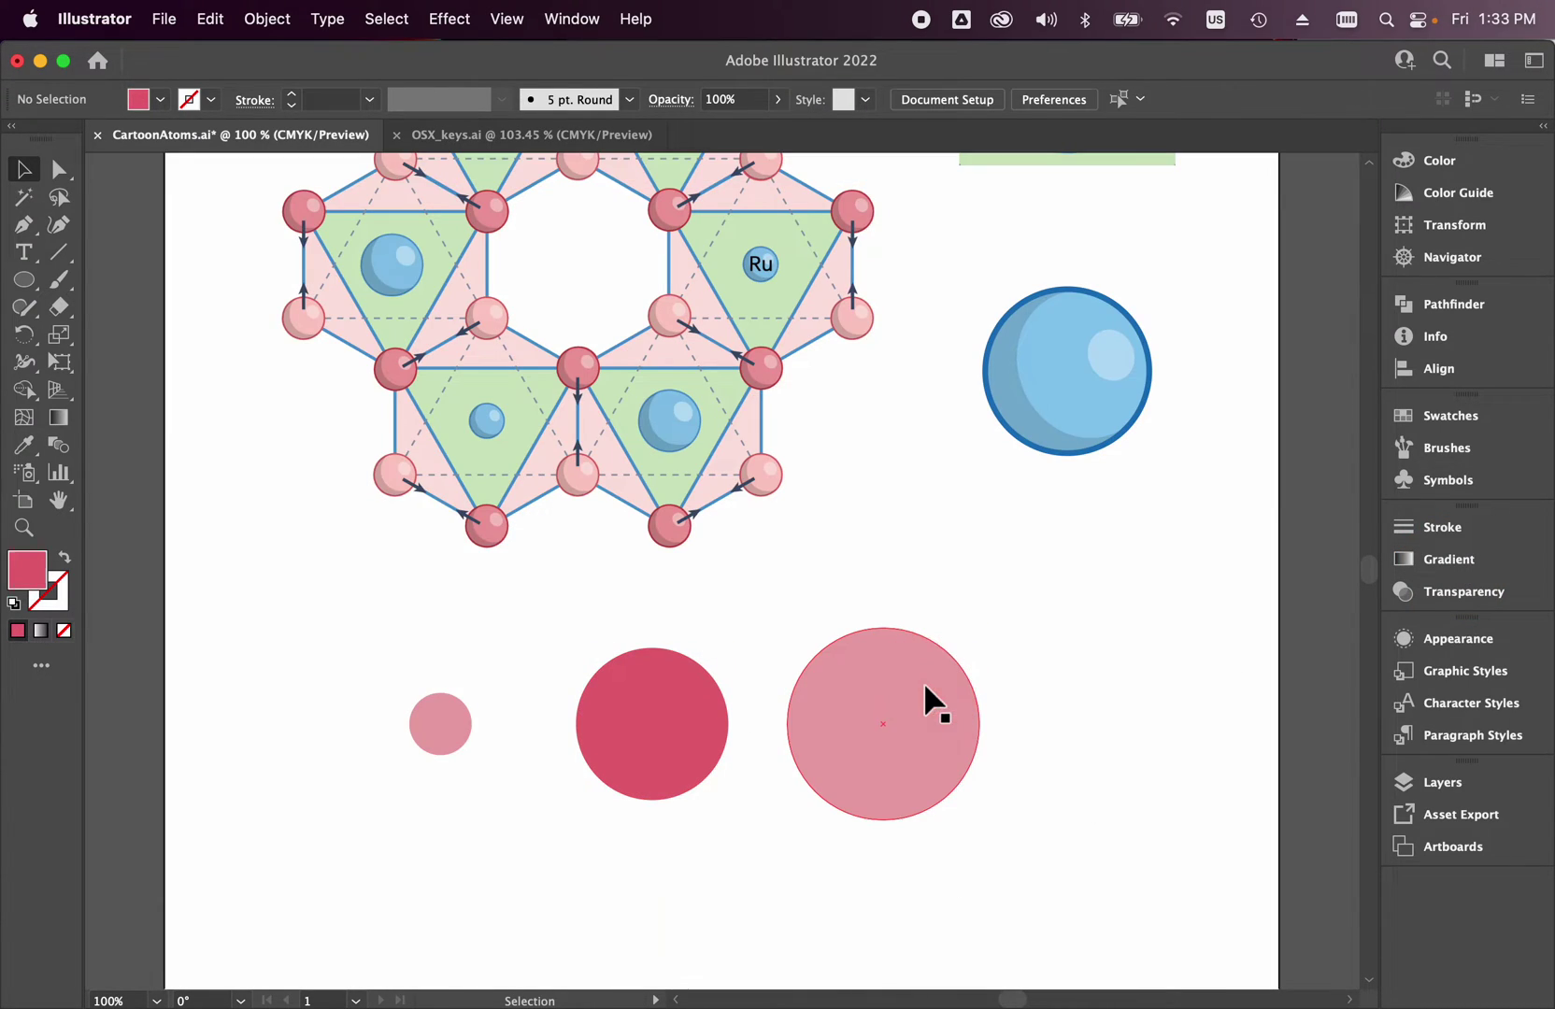
key("Escape")
left_click(879, 694)
double_click(17, 572)
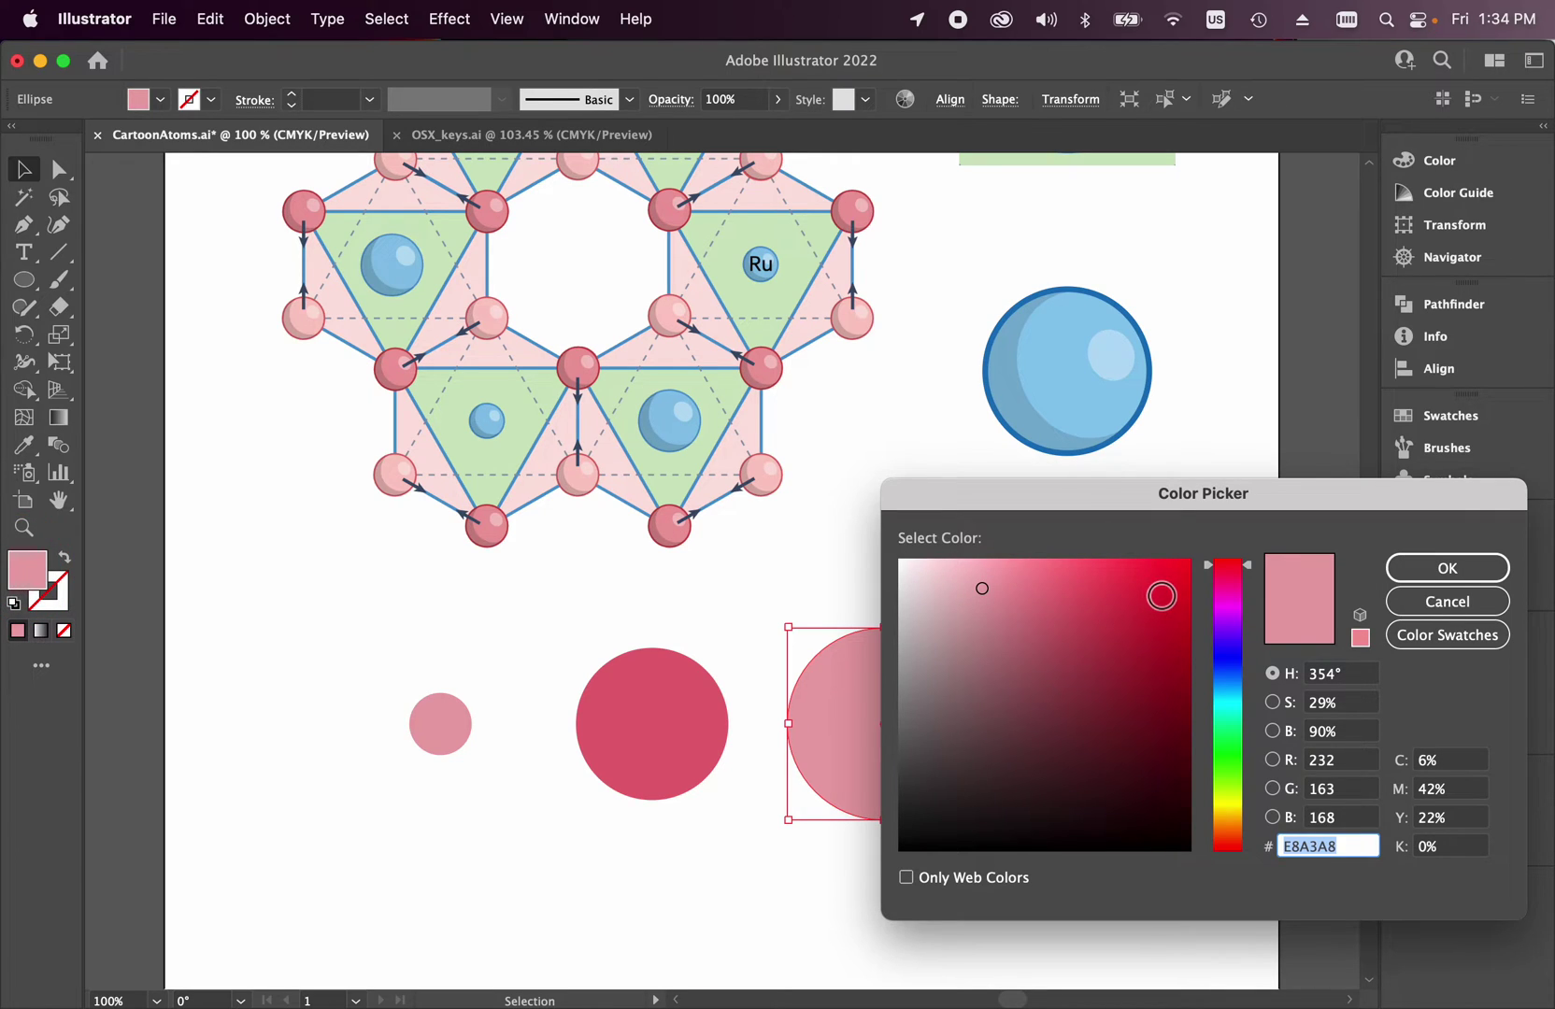
type("E21E36")
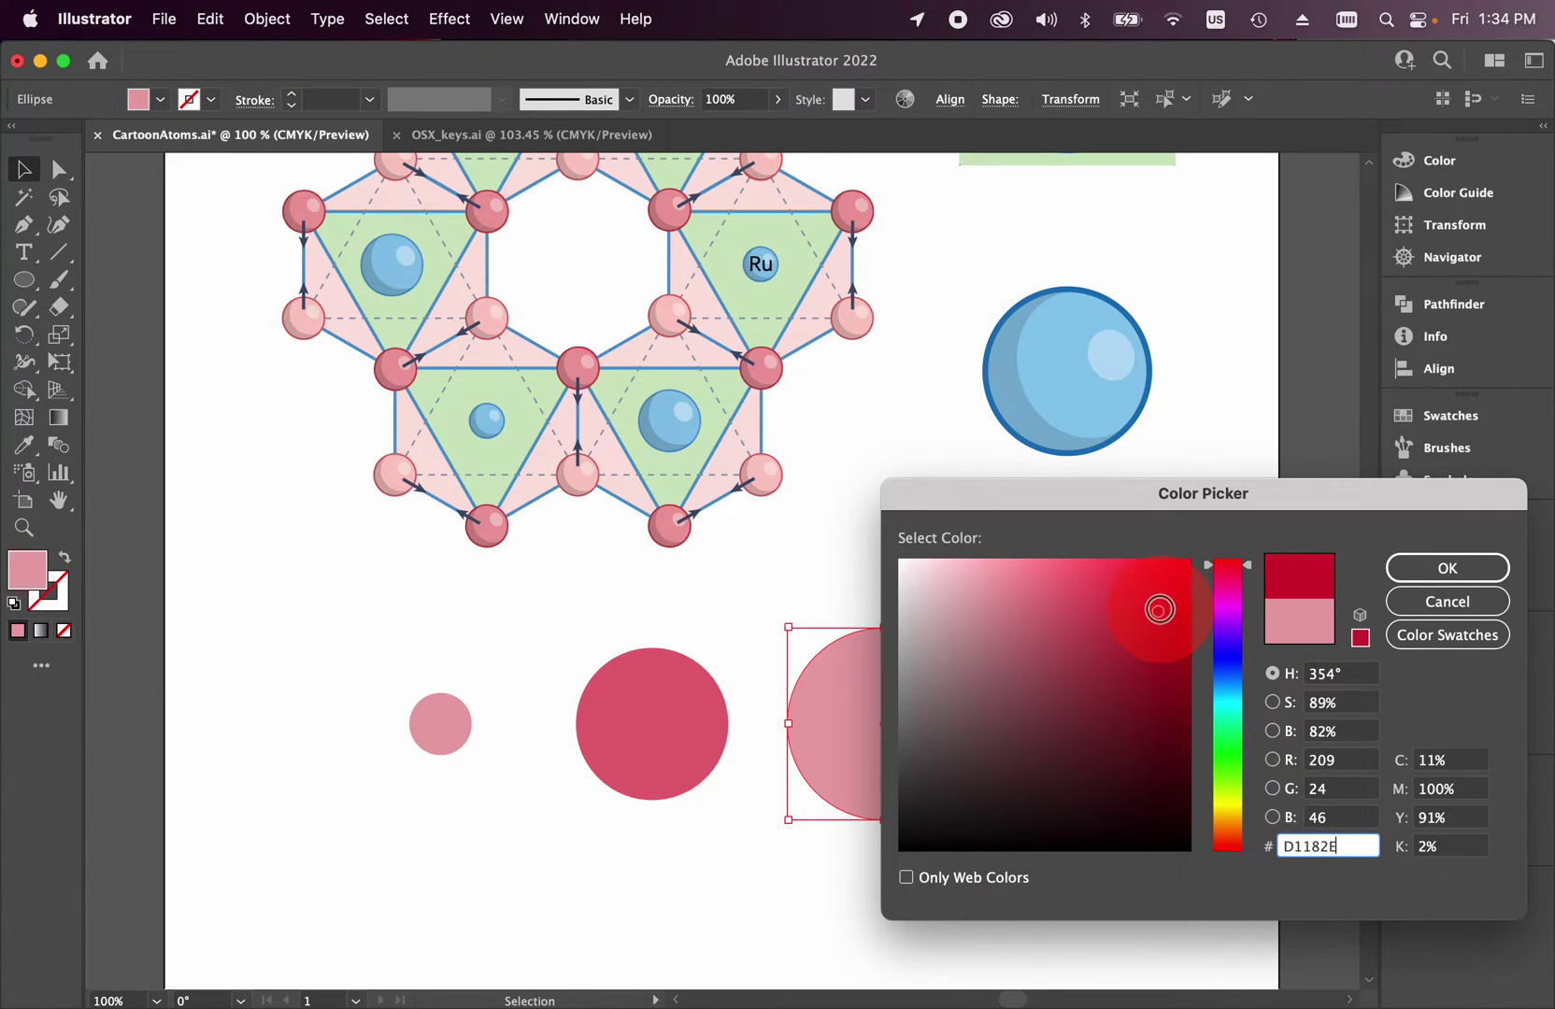
left_click(1460, 567)
left_click(1080, 665)
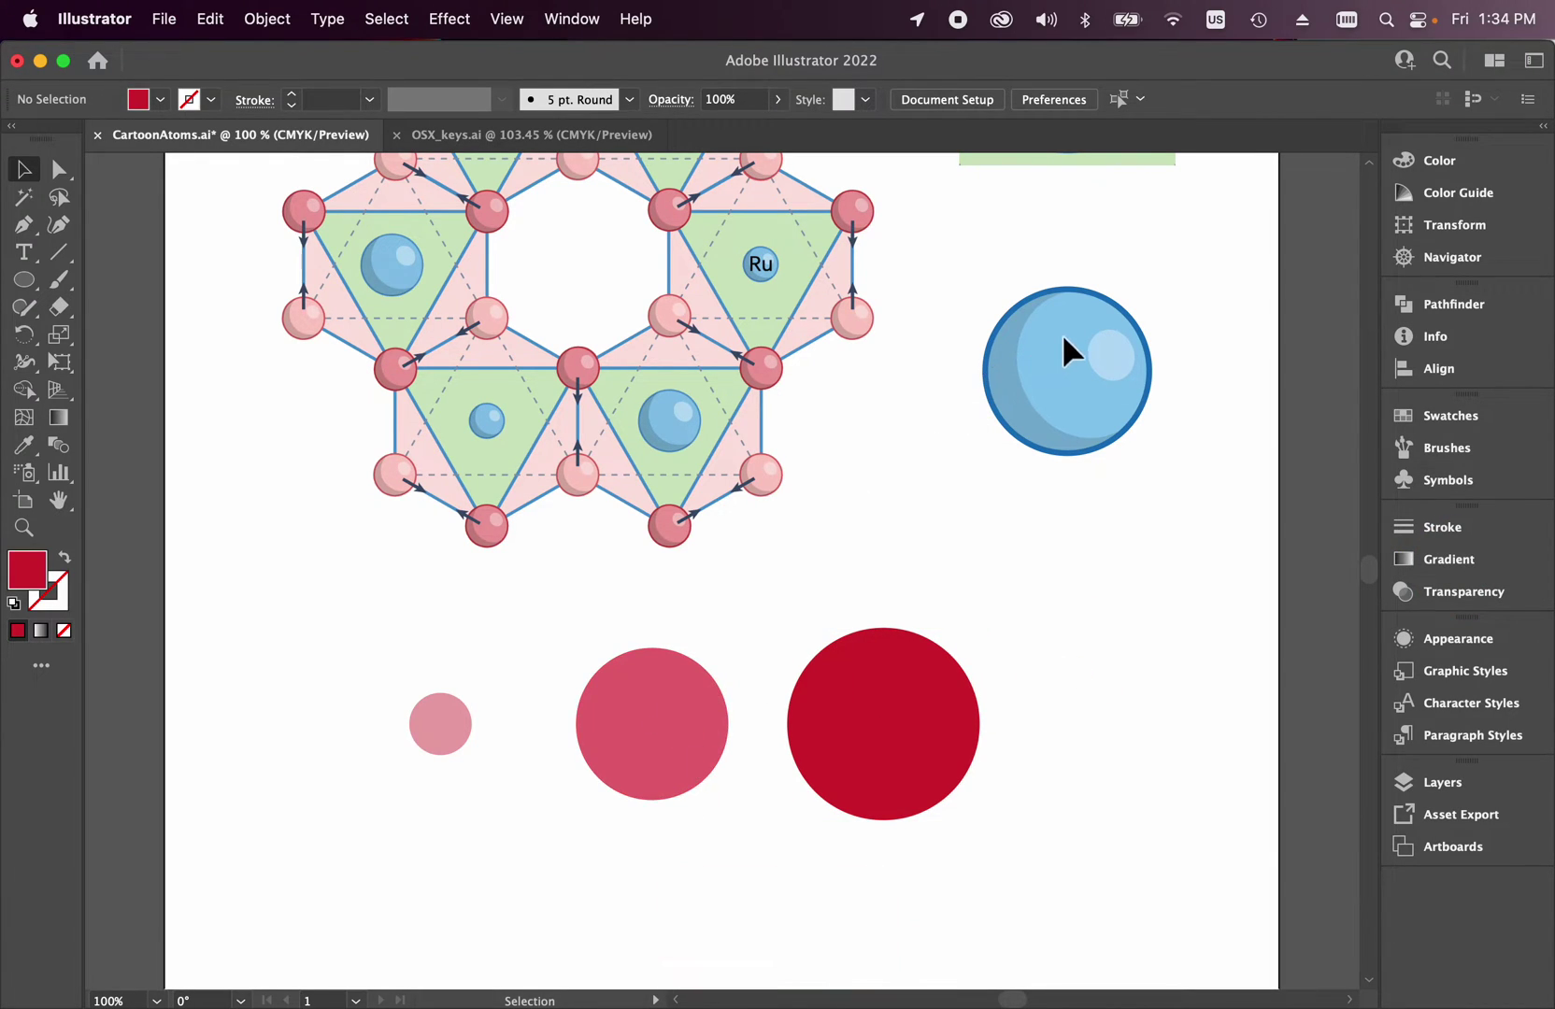
Bring the rose circle to the front and place it over the red circle's left side.
mouse_move(636, 736)
left_mouse_down()
mouse_move(794, 736)
mouse_move(597, 723)
mouse_move(624, 736)
left_mouse_up()
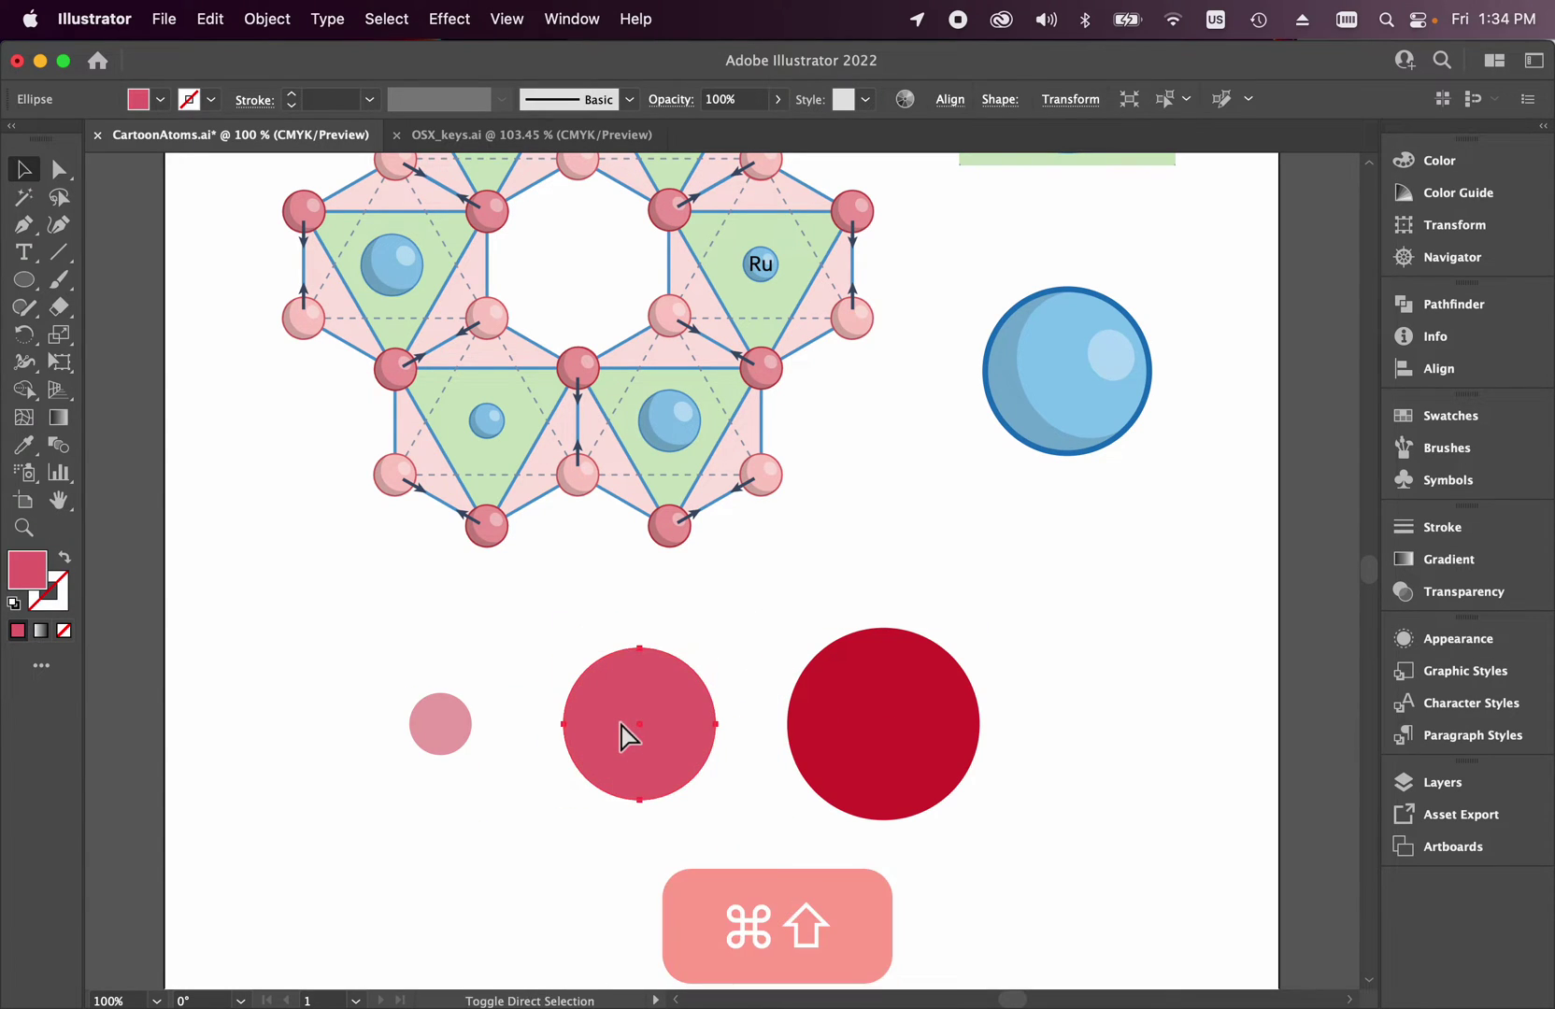
key("super+shift+bracketright")
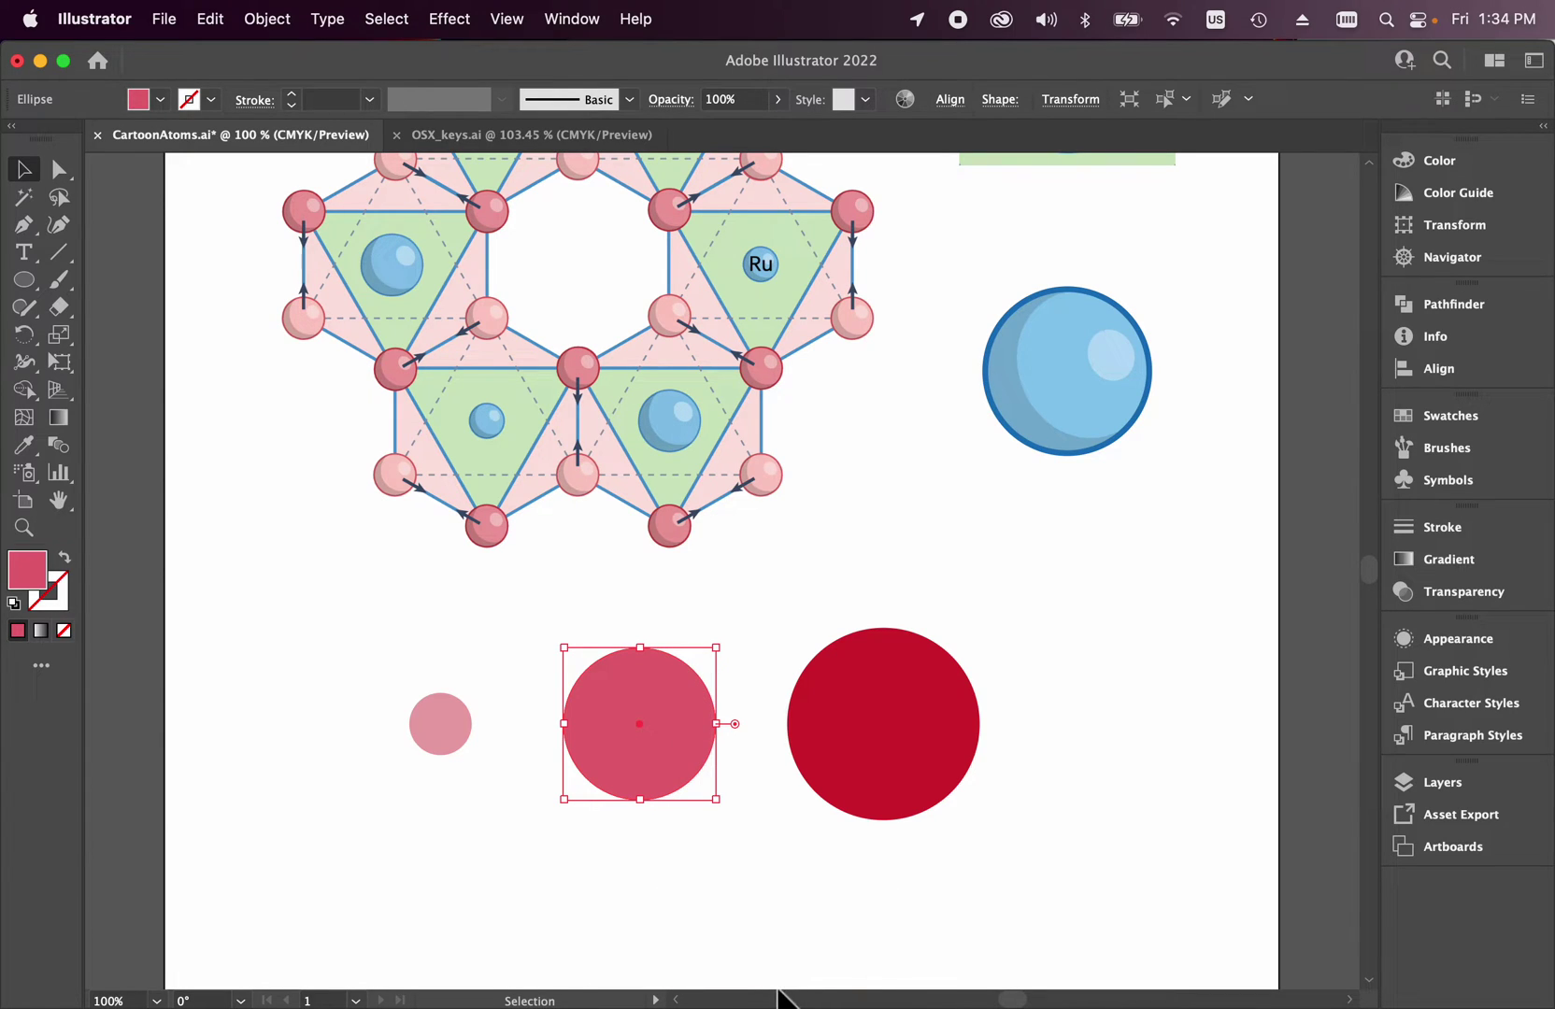
left_click_drag(634, 697, 850, 699)
left_click(628, 741)
Bring the small pale pink circle to the front as a highlight and select it with the rose circle.
left_click(462, 723)
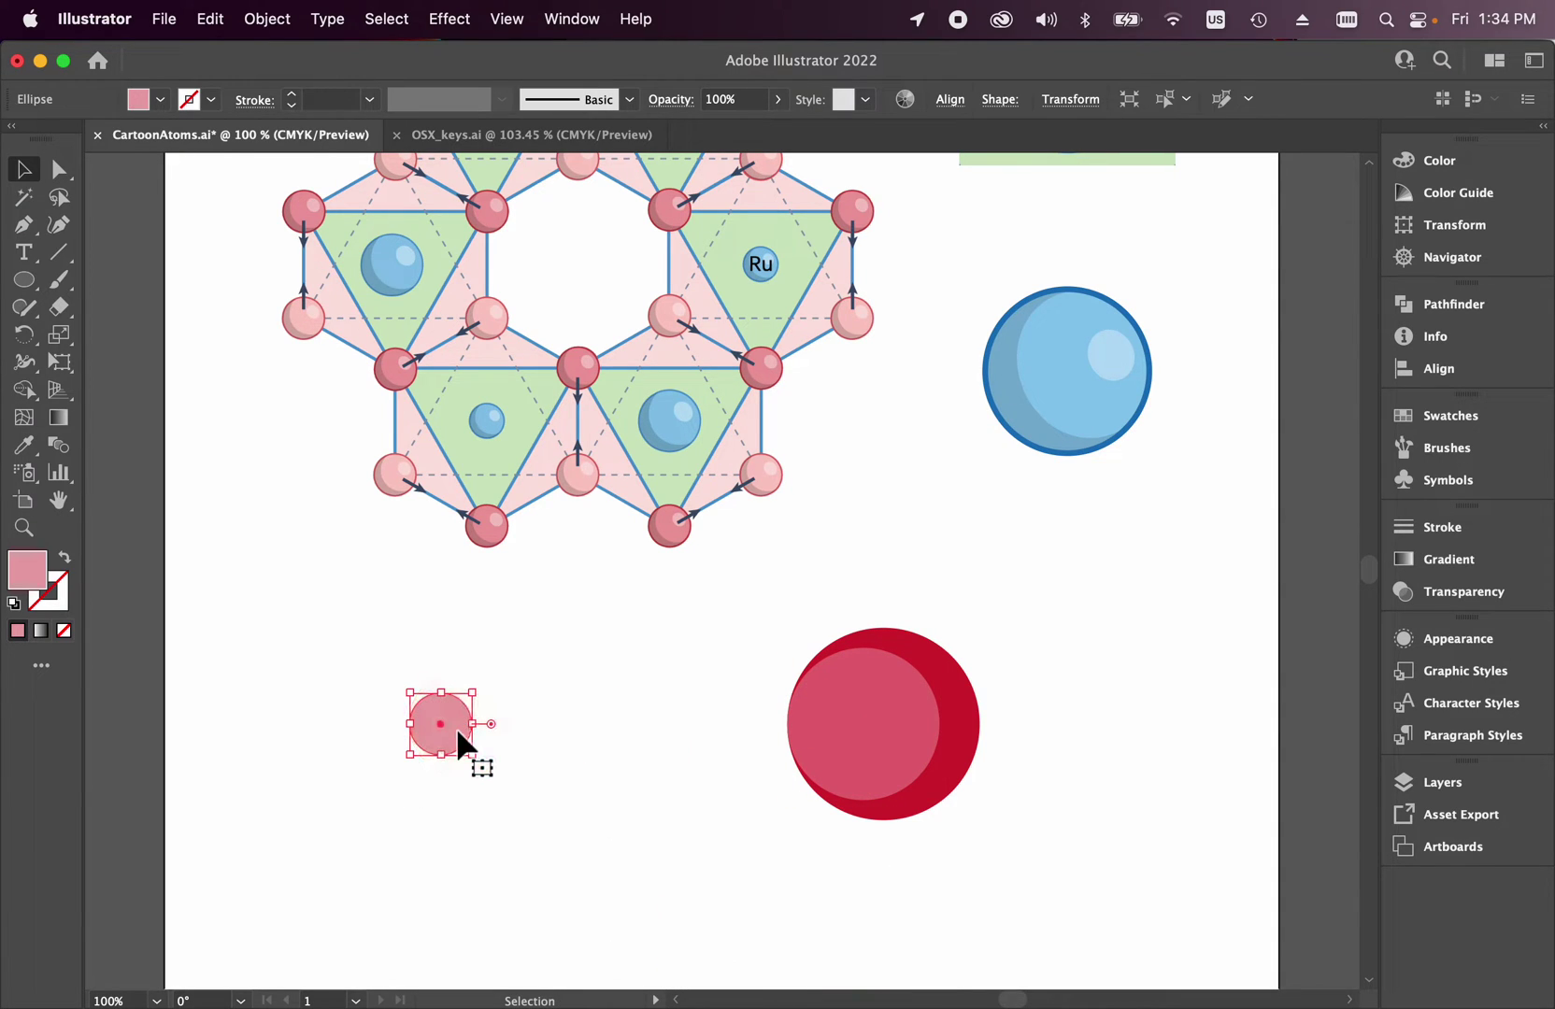
key("super+shift+bracketright")
left_click_drag(433, 702, 814, 700)
left_click(645, 783)
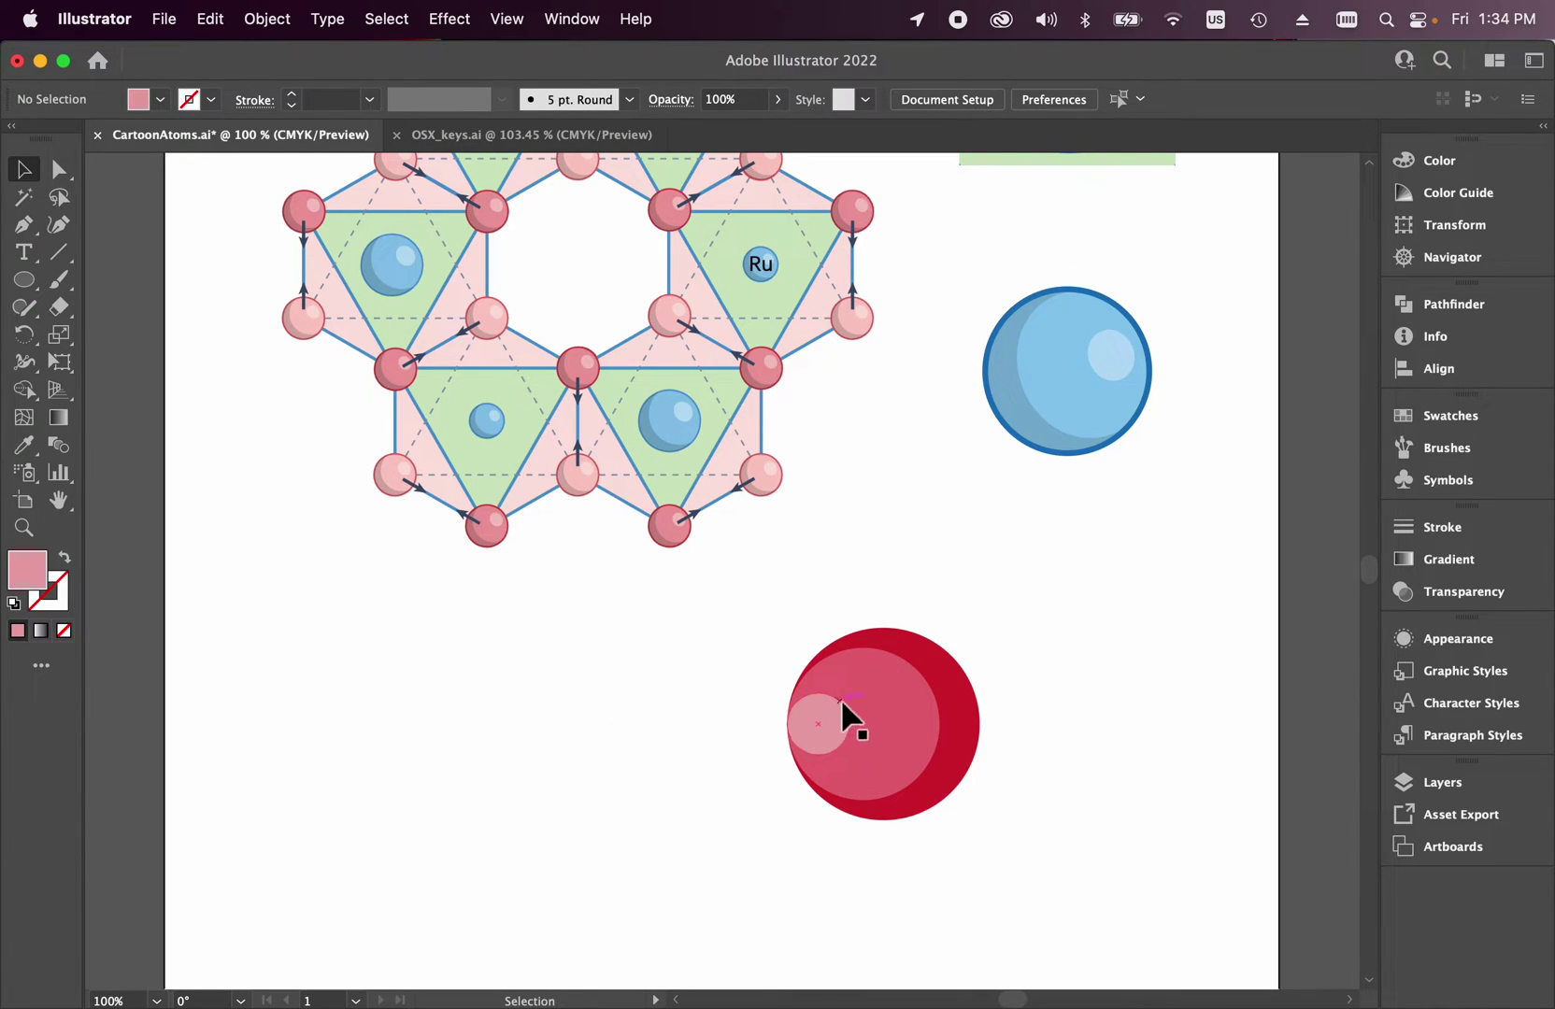
left_click(825, 717)
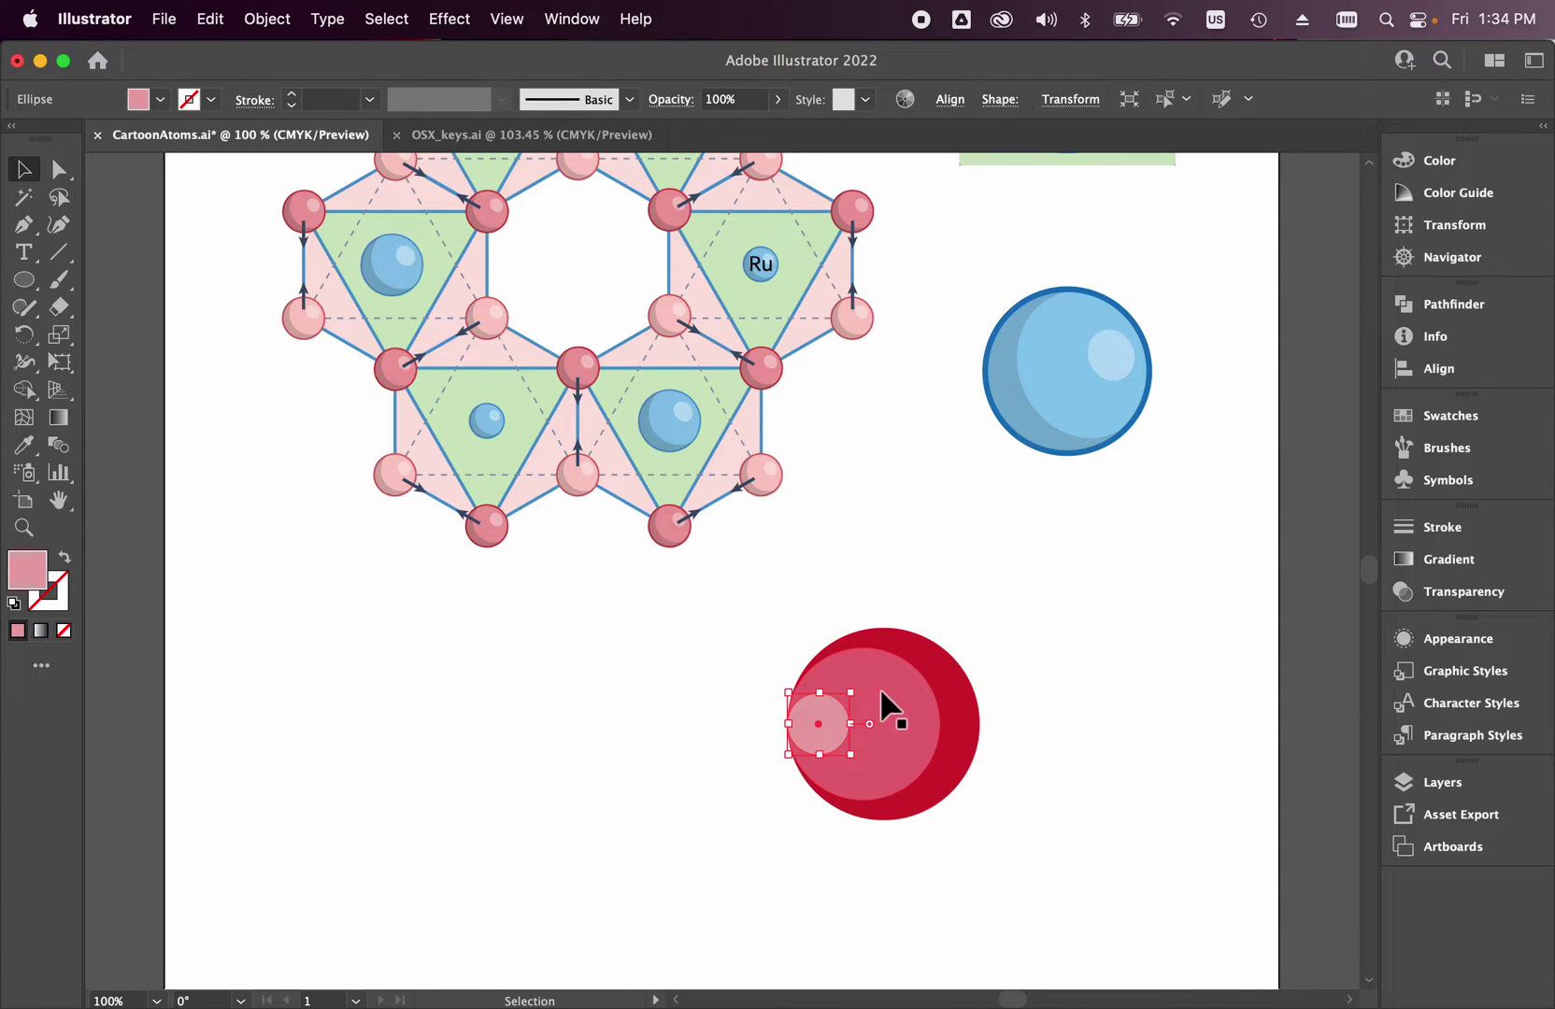
left_click(906, 706, "shift")
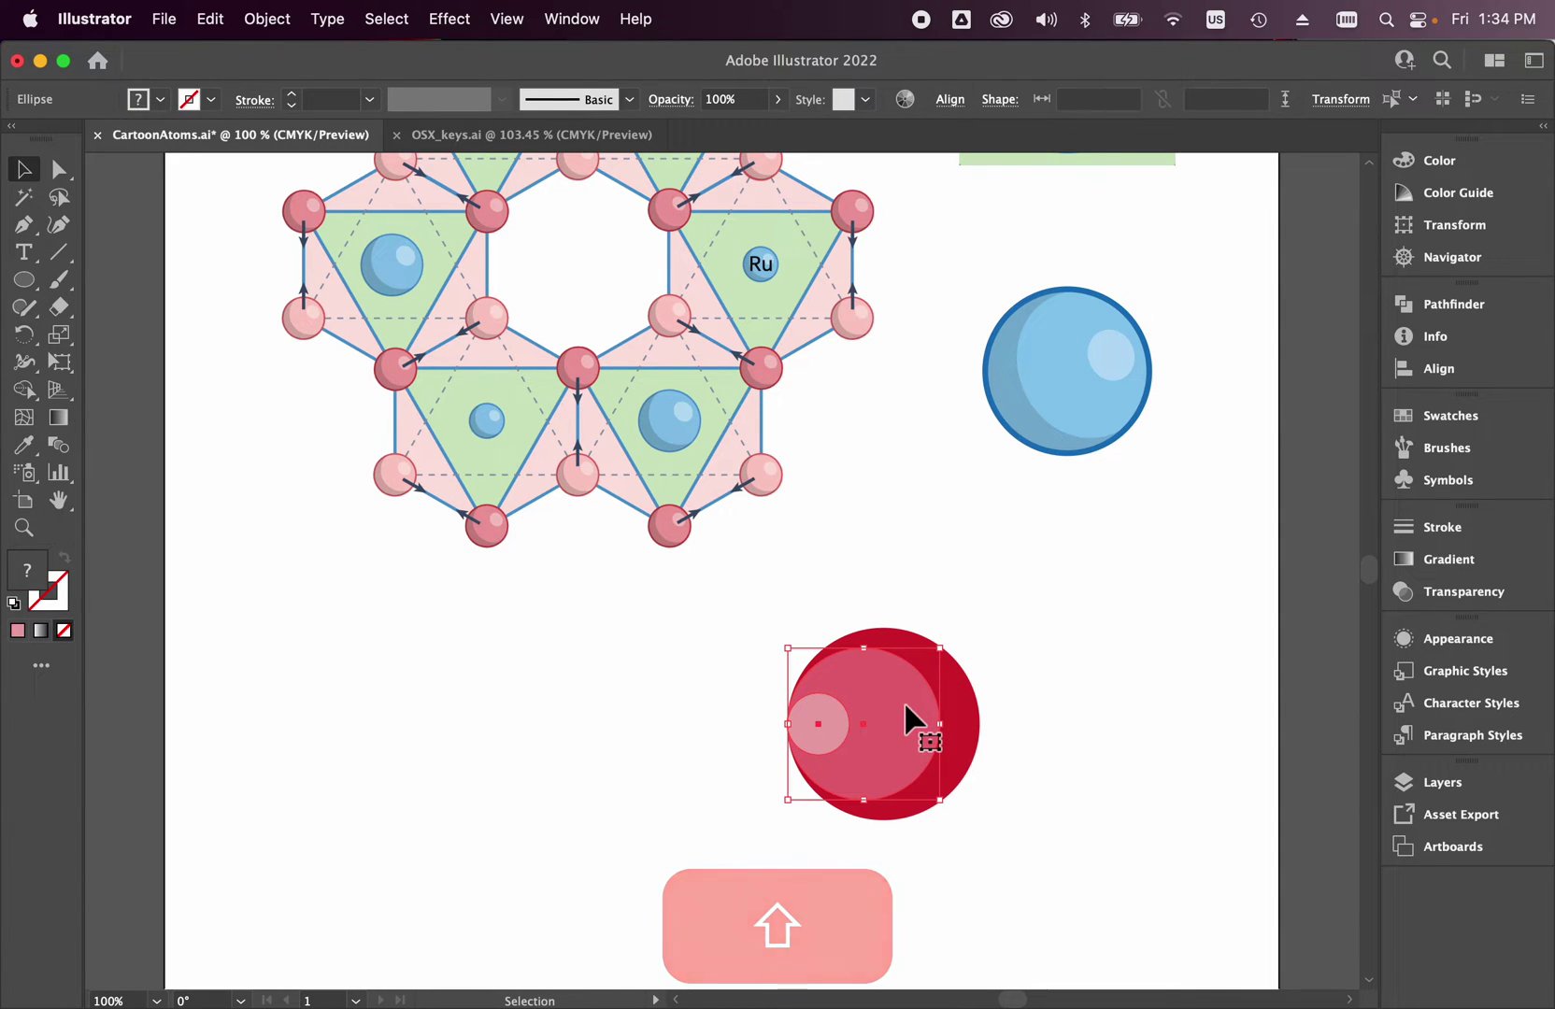
Group the rose shading and pale highlight circles, then scale the group up and nudge it into place.
key("super+g")
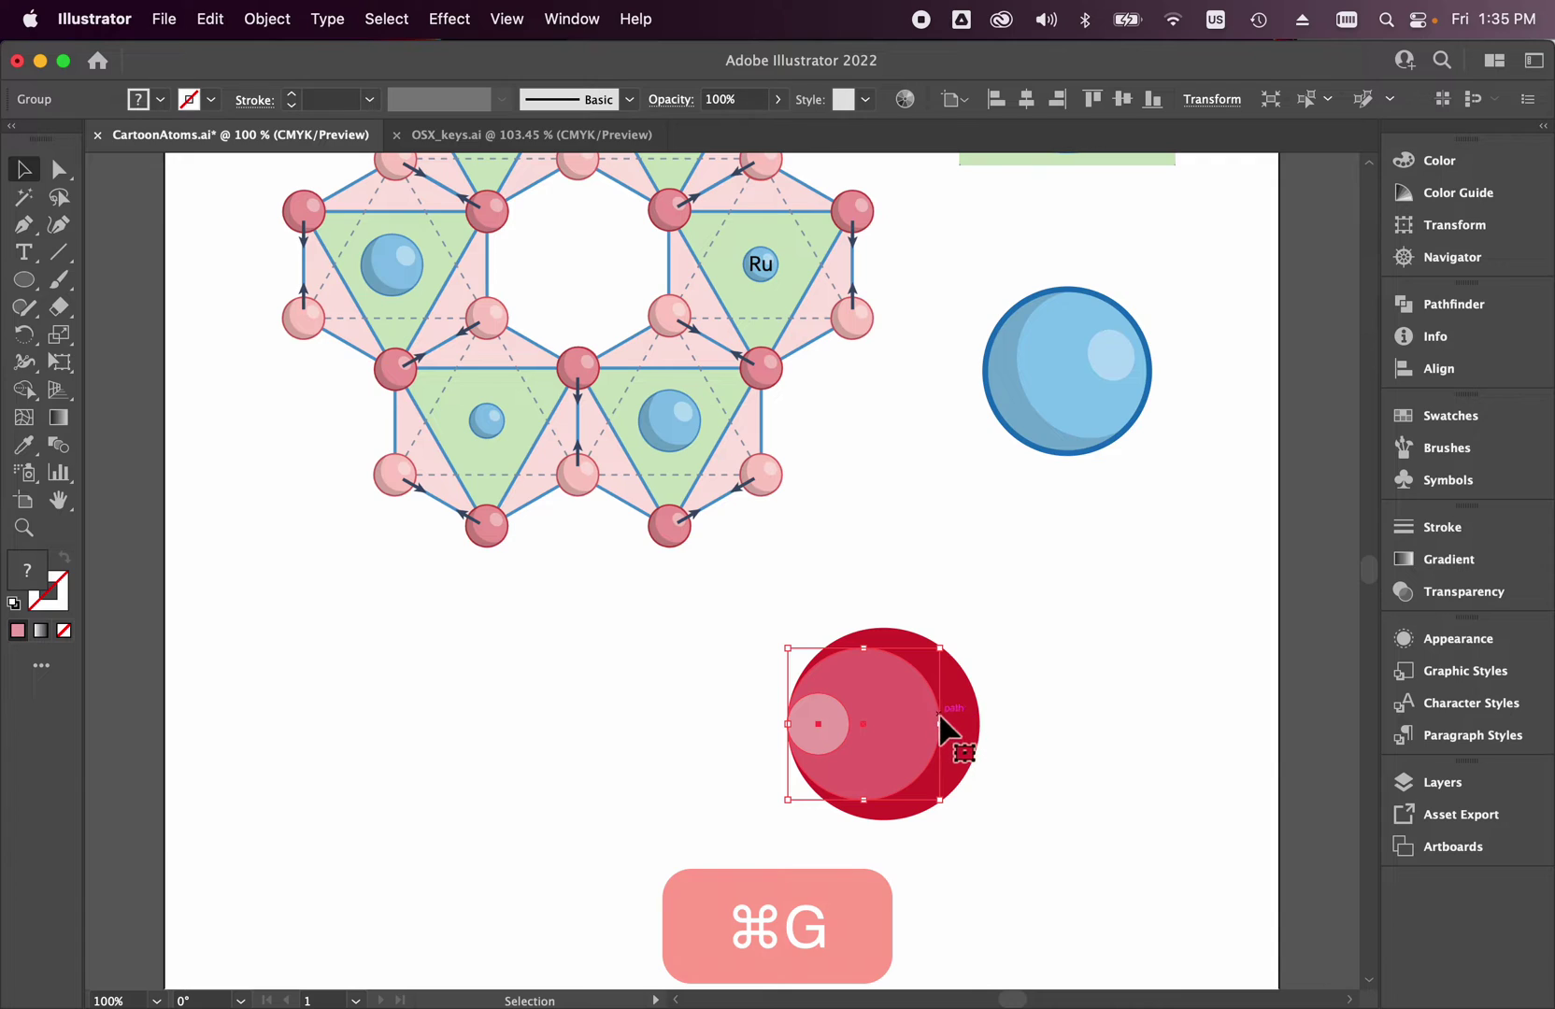
left_click_drag(940, 720, 907, 727)
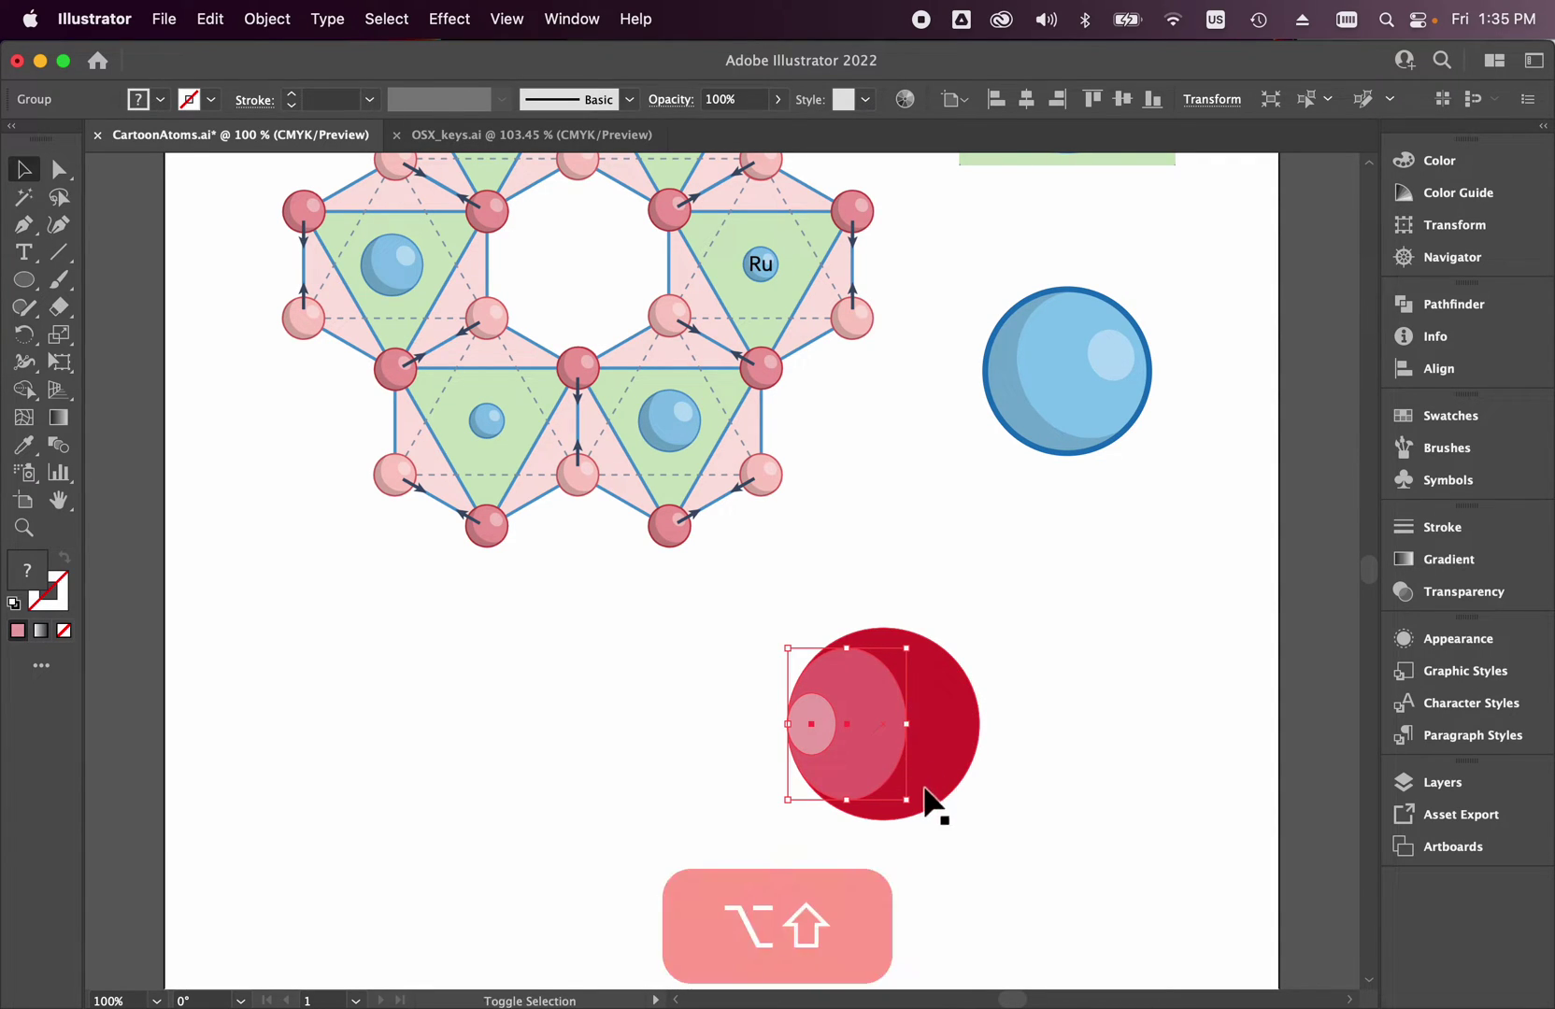
mouse_move(908, 800)
left_mouse_down()
mouse_move(930, 820)
mouse_move(916, 811)
left_mouse_up()
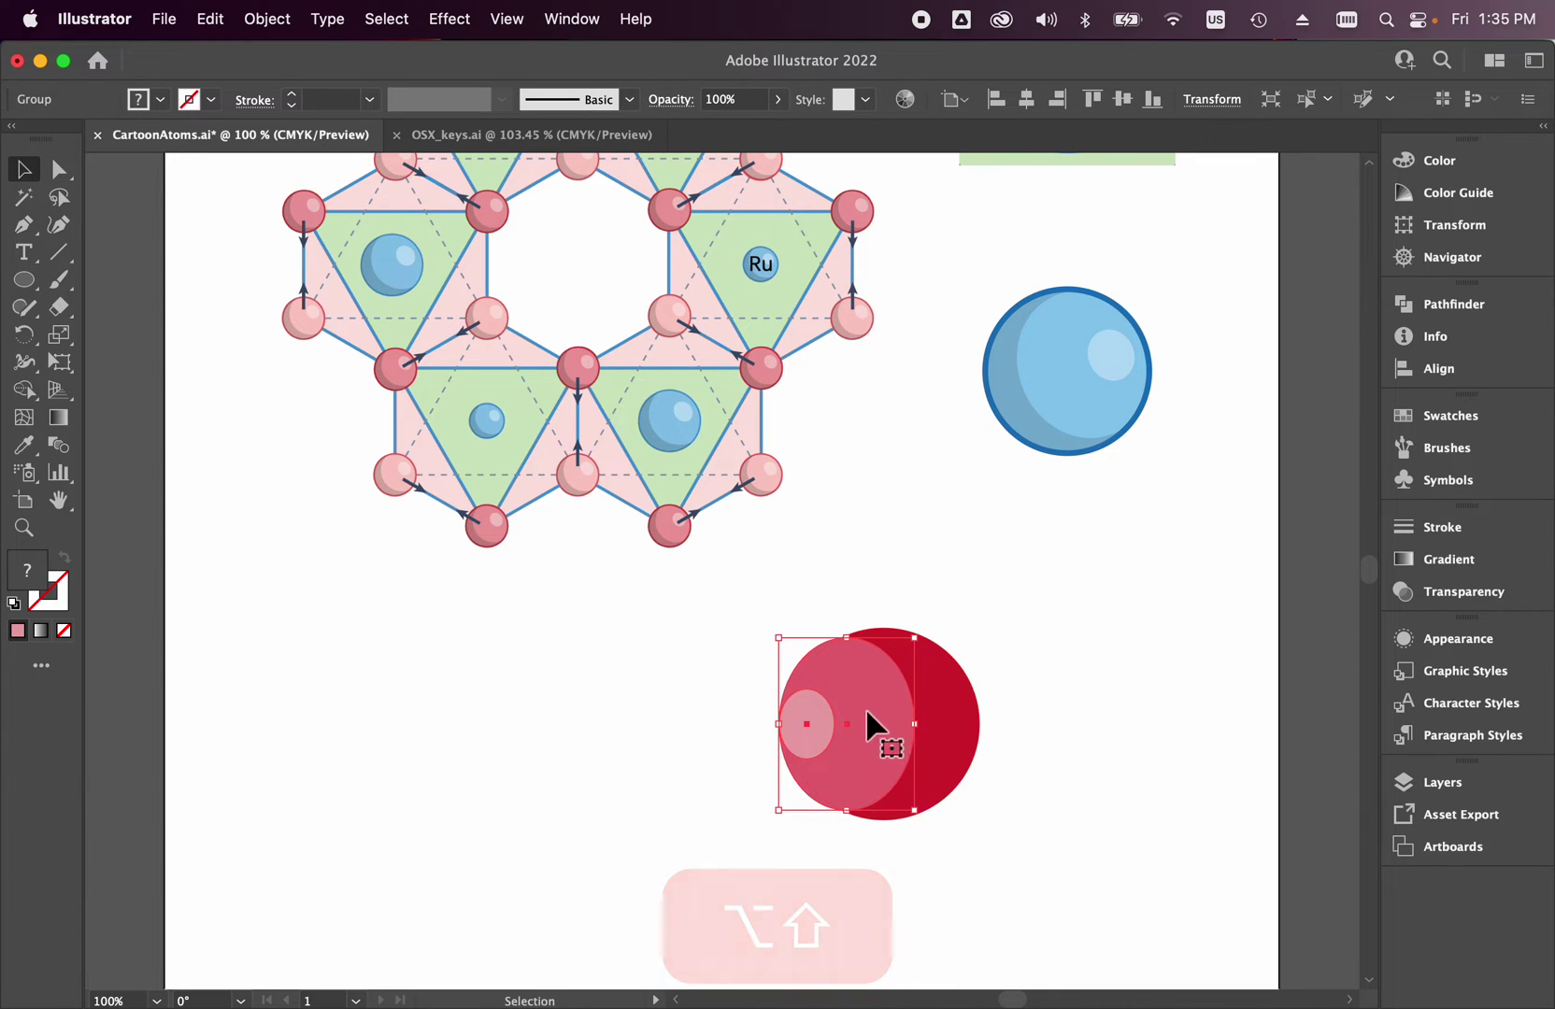
left_click_drag(867, 712, 861, 693)
left_click(1024, 551)
left_click(1020, 591)
key("l")
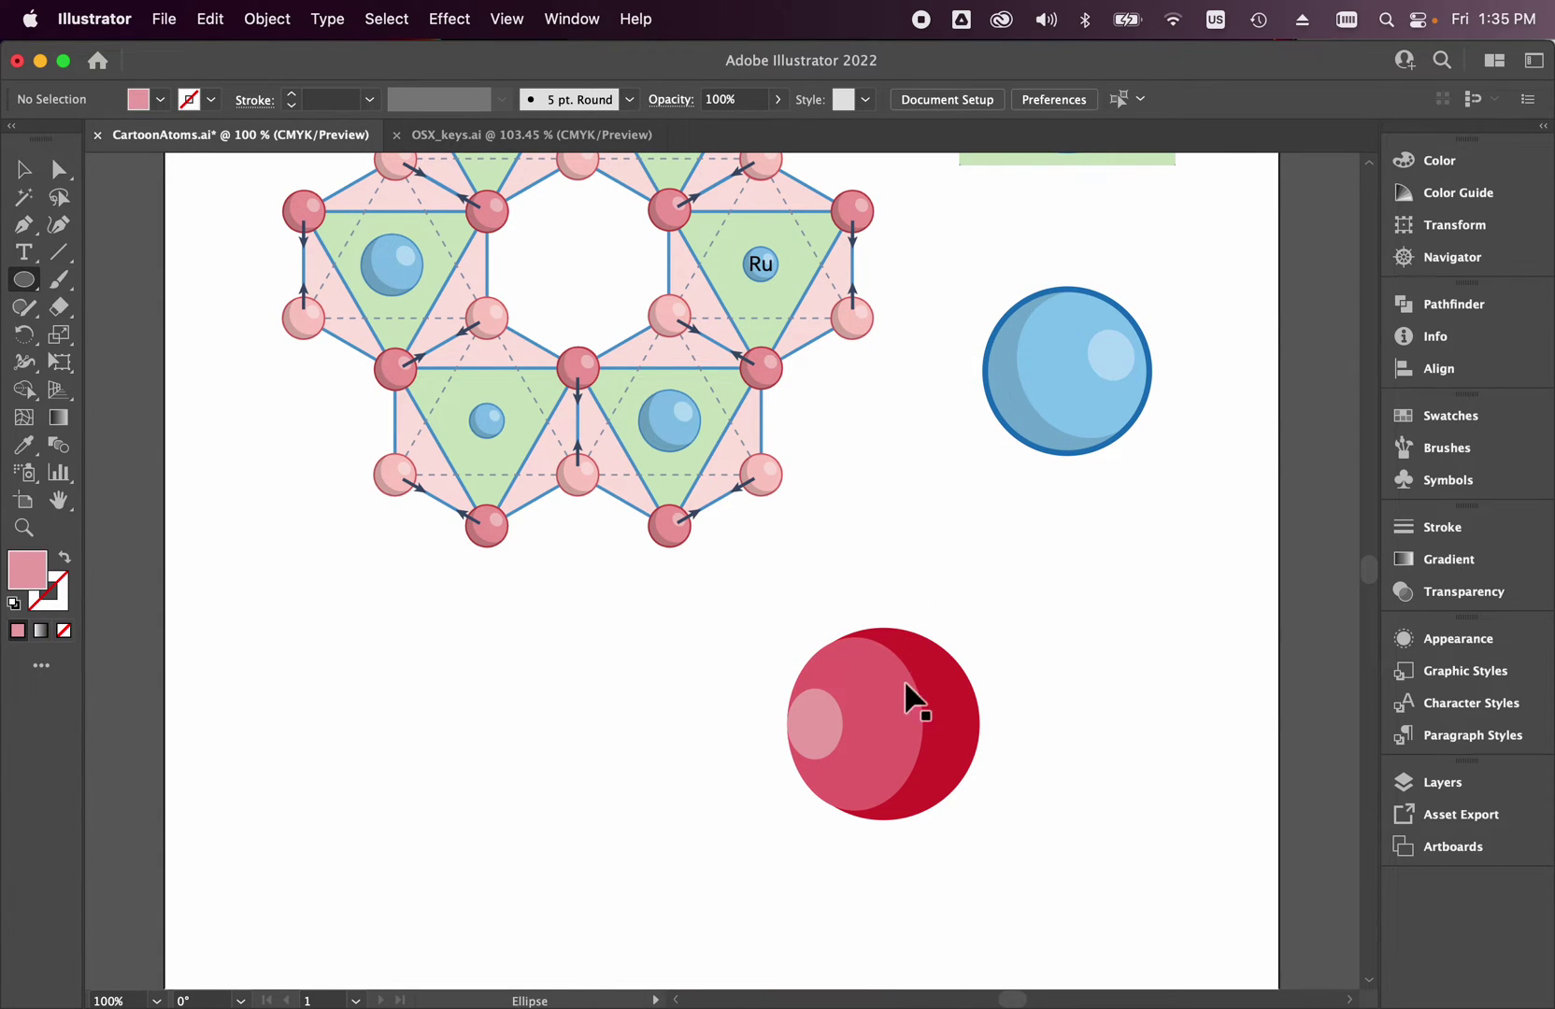
Move the pink shading group to the left, off the red circle.
key("v")
left_click_drag(894, 724, 732, 714)
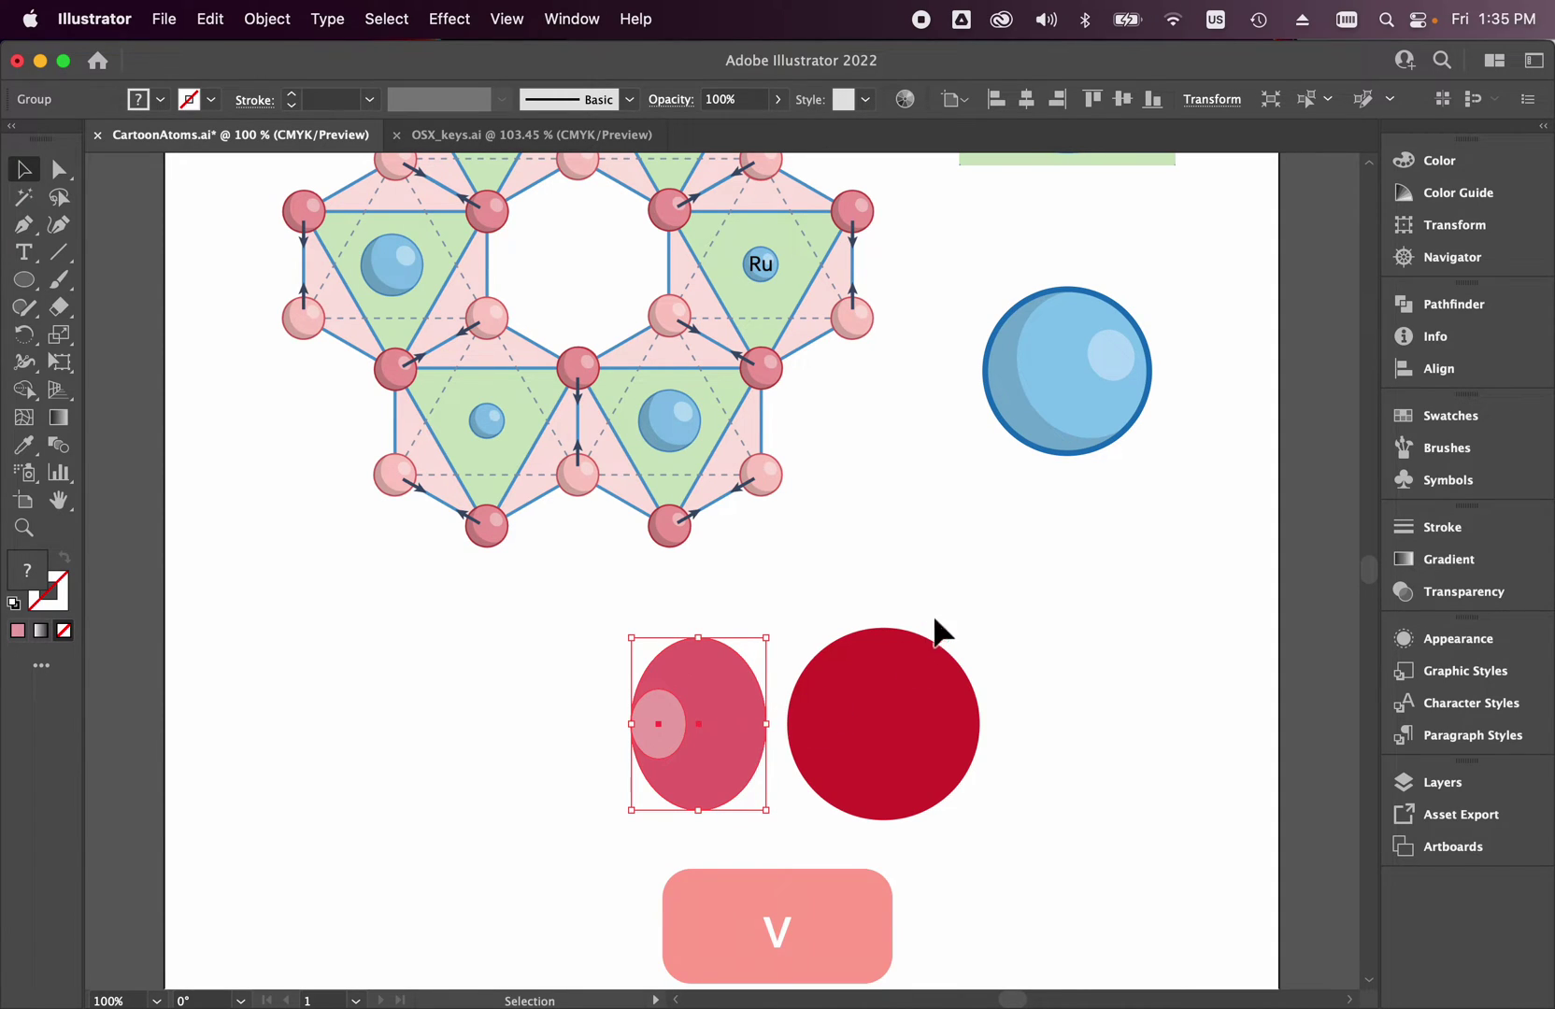
key("l")
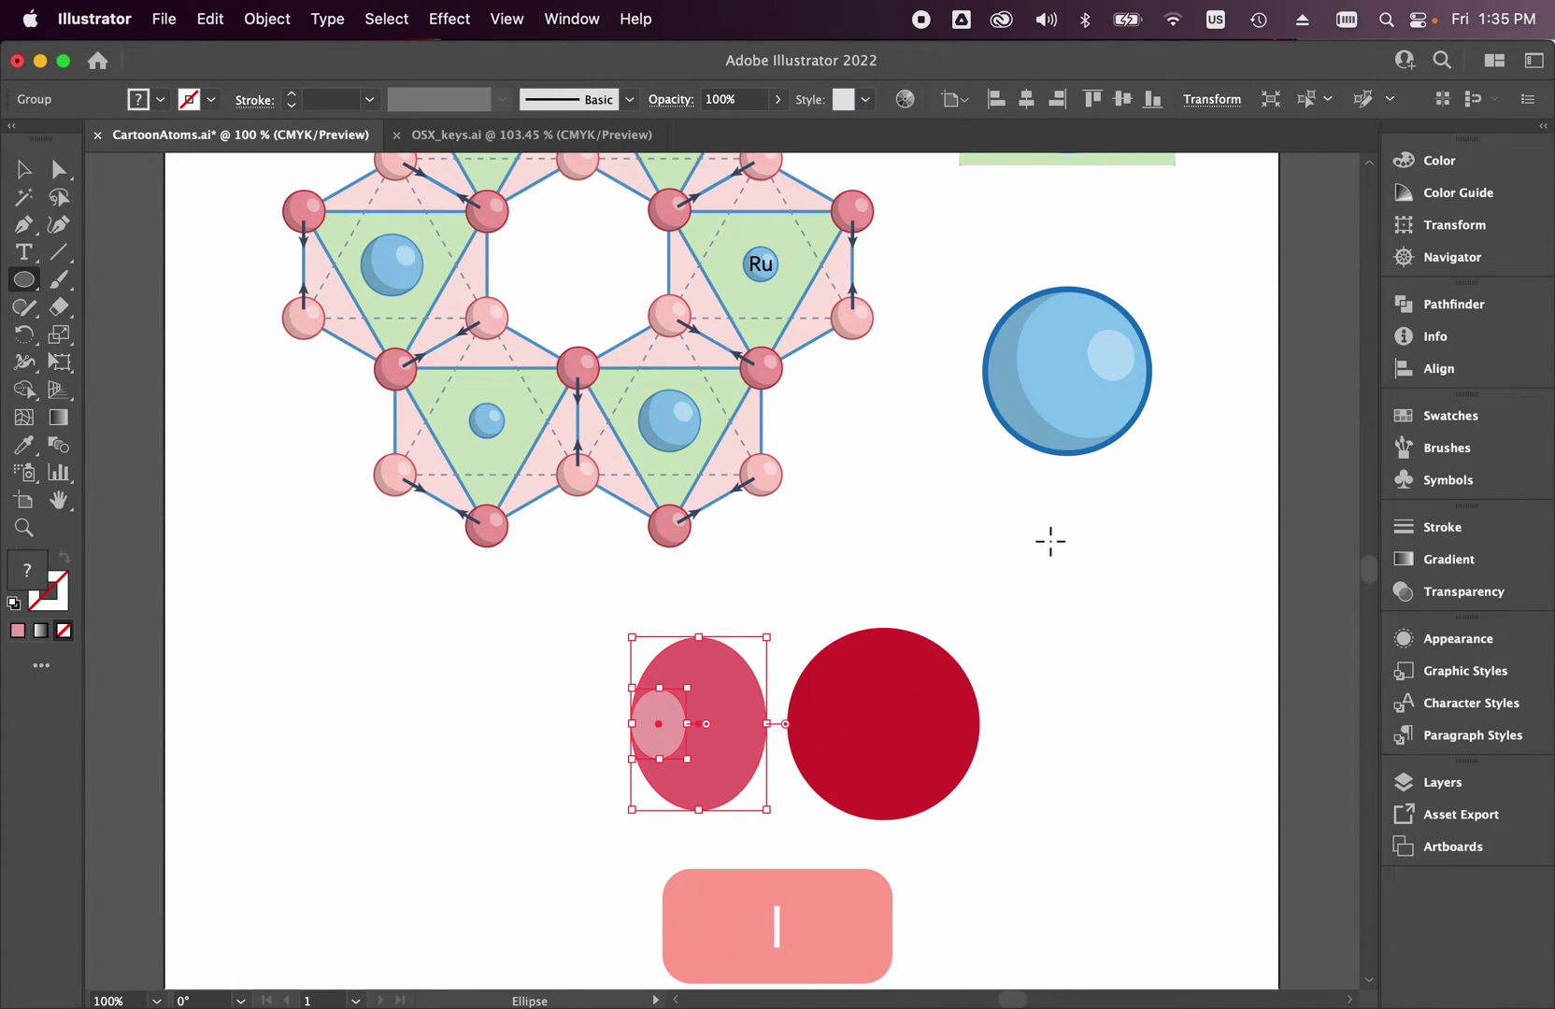
key("v")
left_click(1041, 530)
key("l")
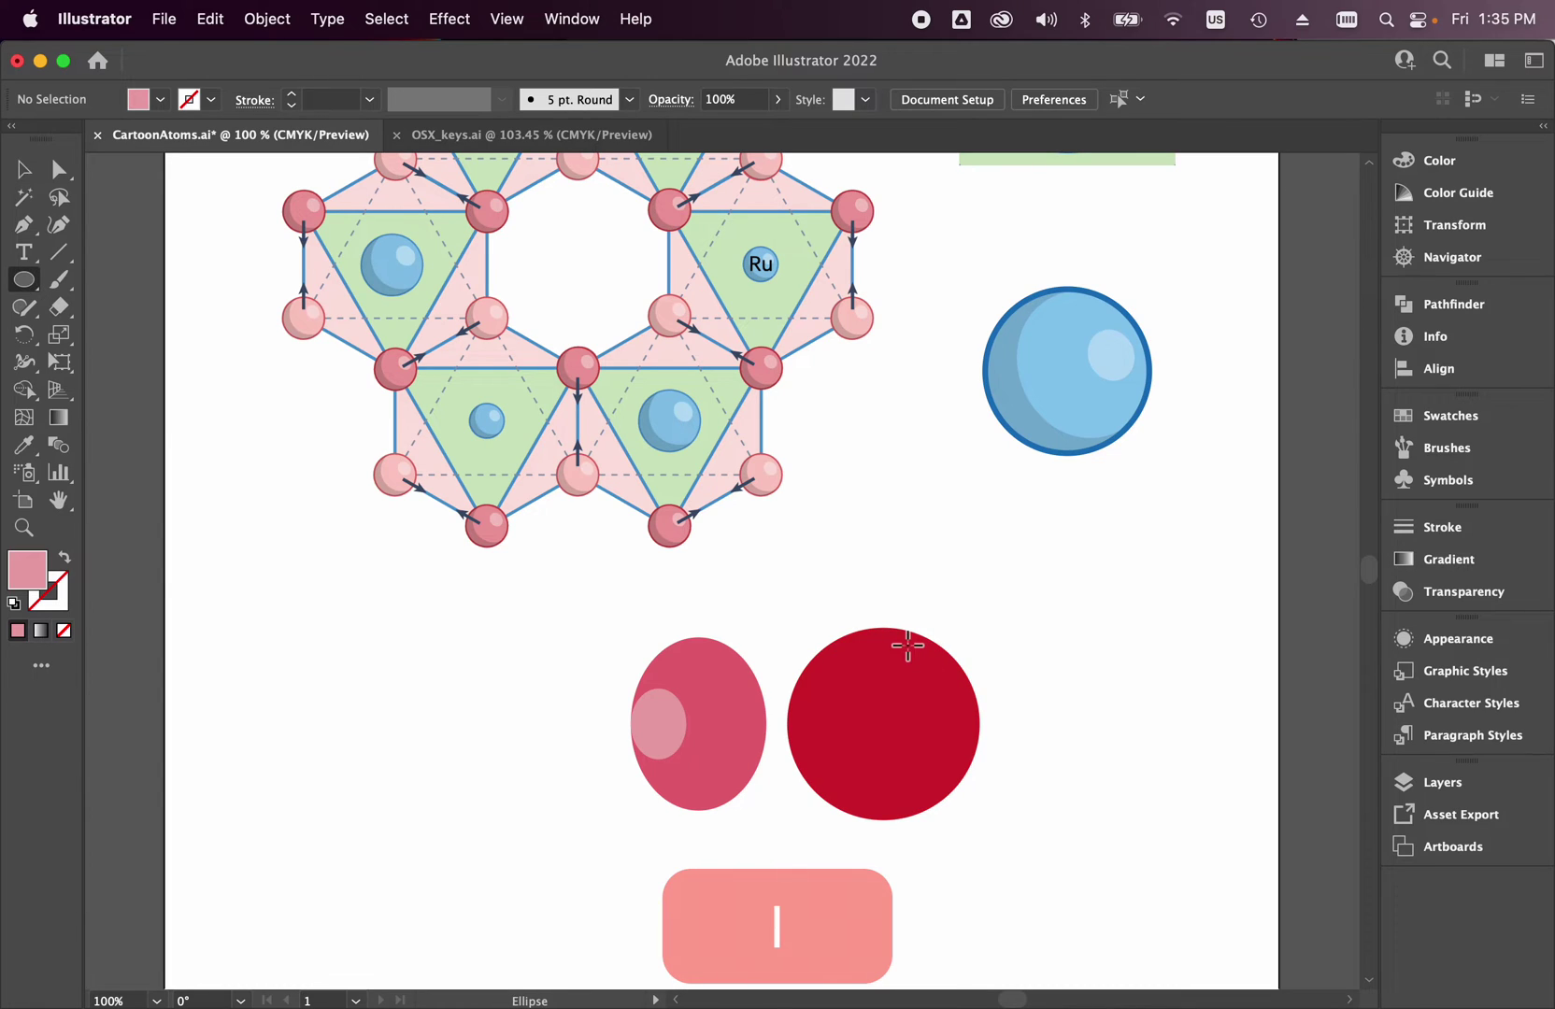
Swap fill and stroke and set the stroke colour to dark red 870212.
left_click(66, 557)
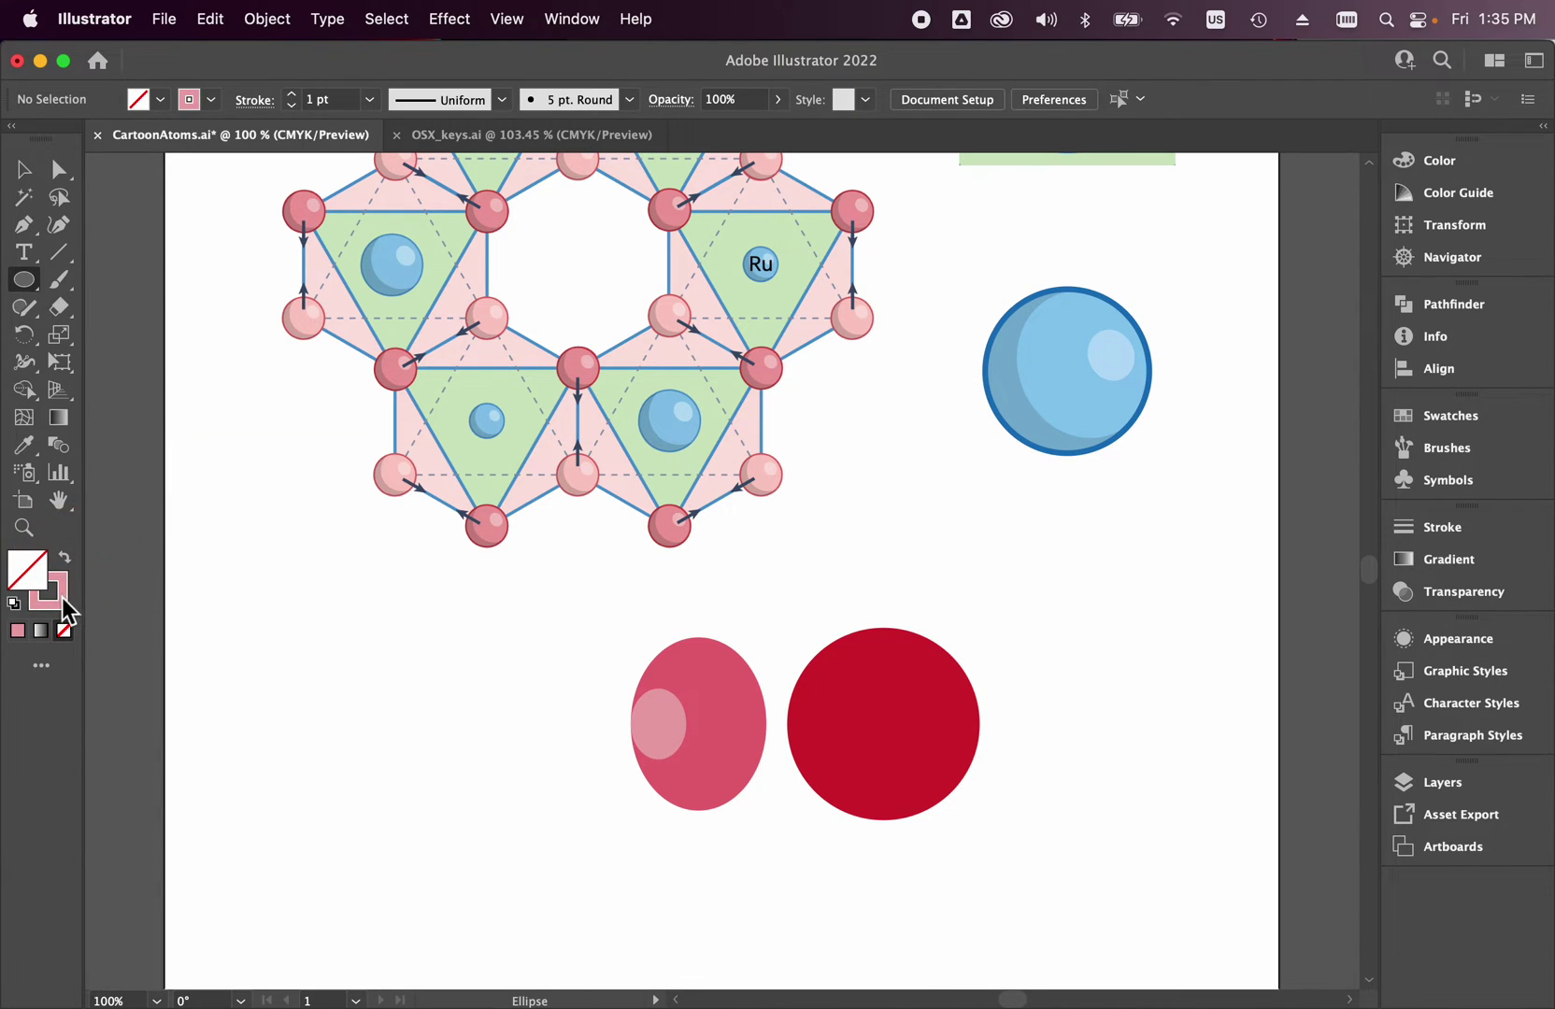
left_click(65, 605)
double_click(64, 603)
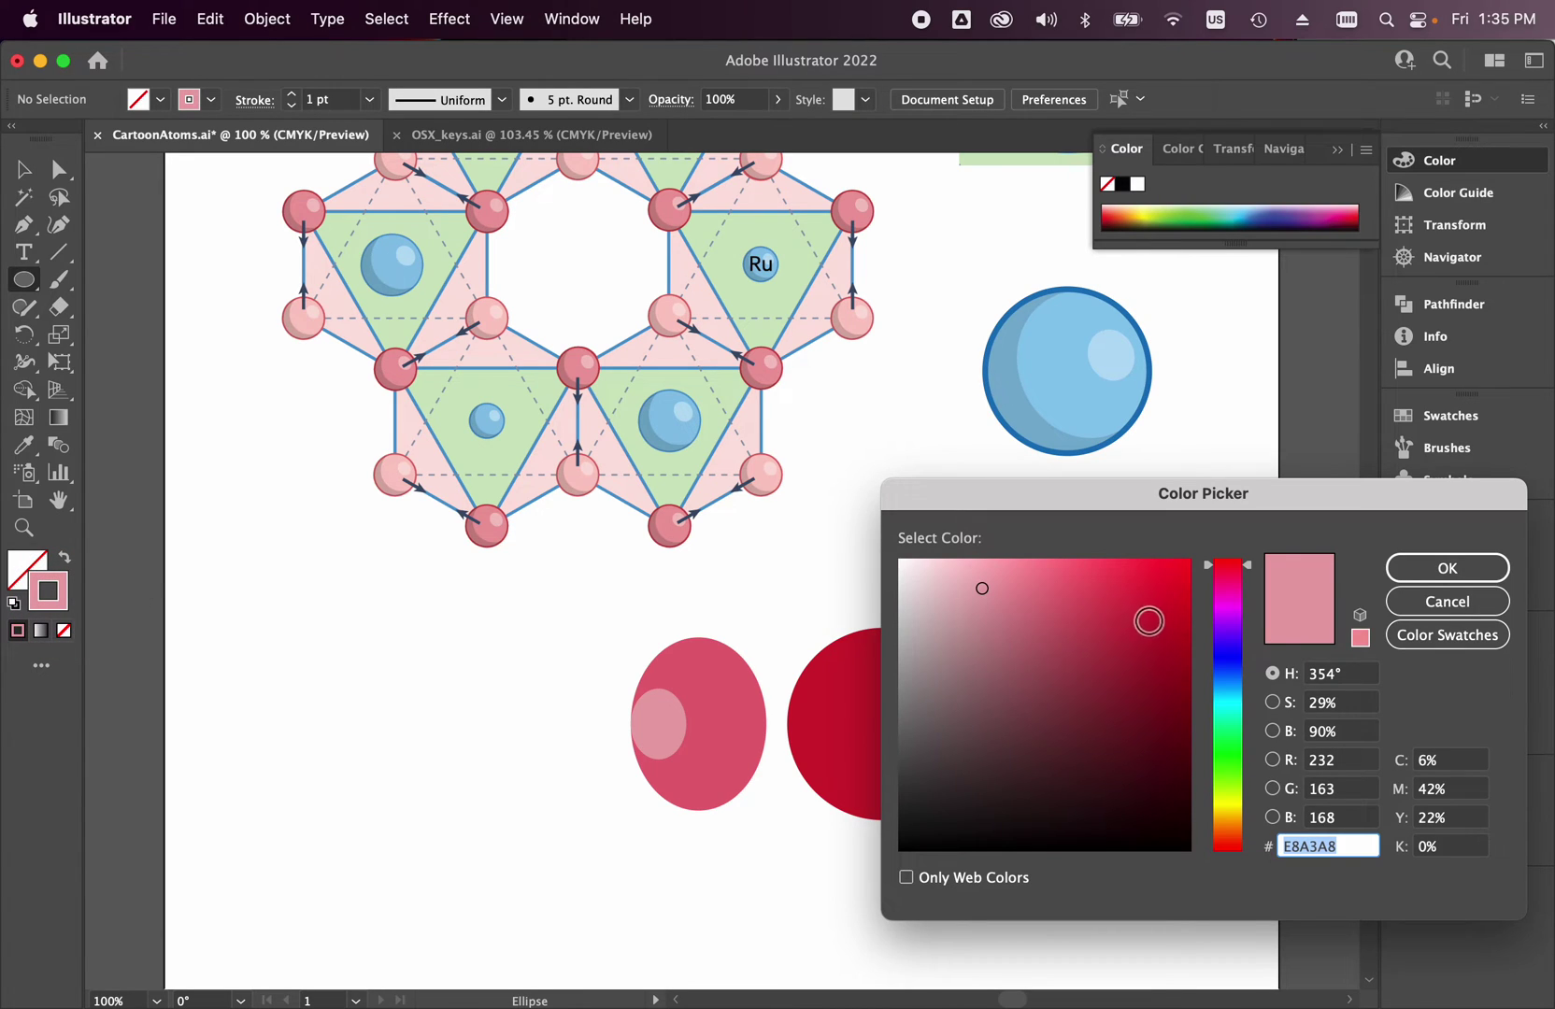
left_click(1189, 696)
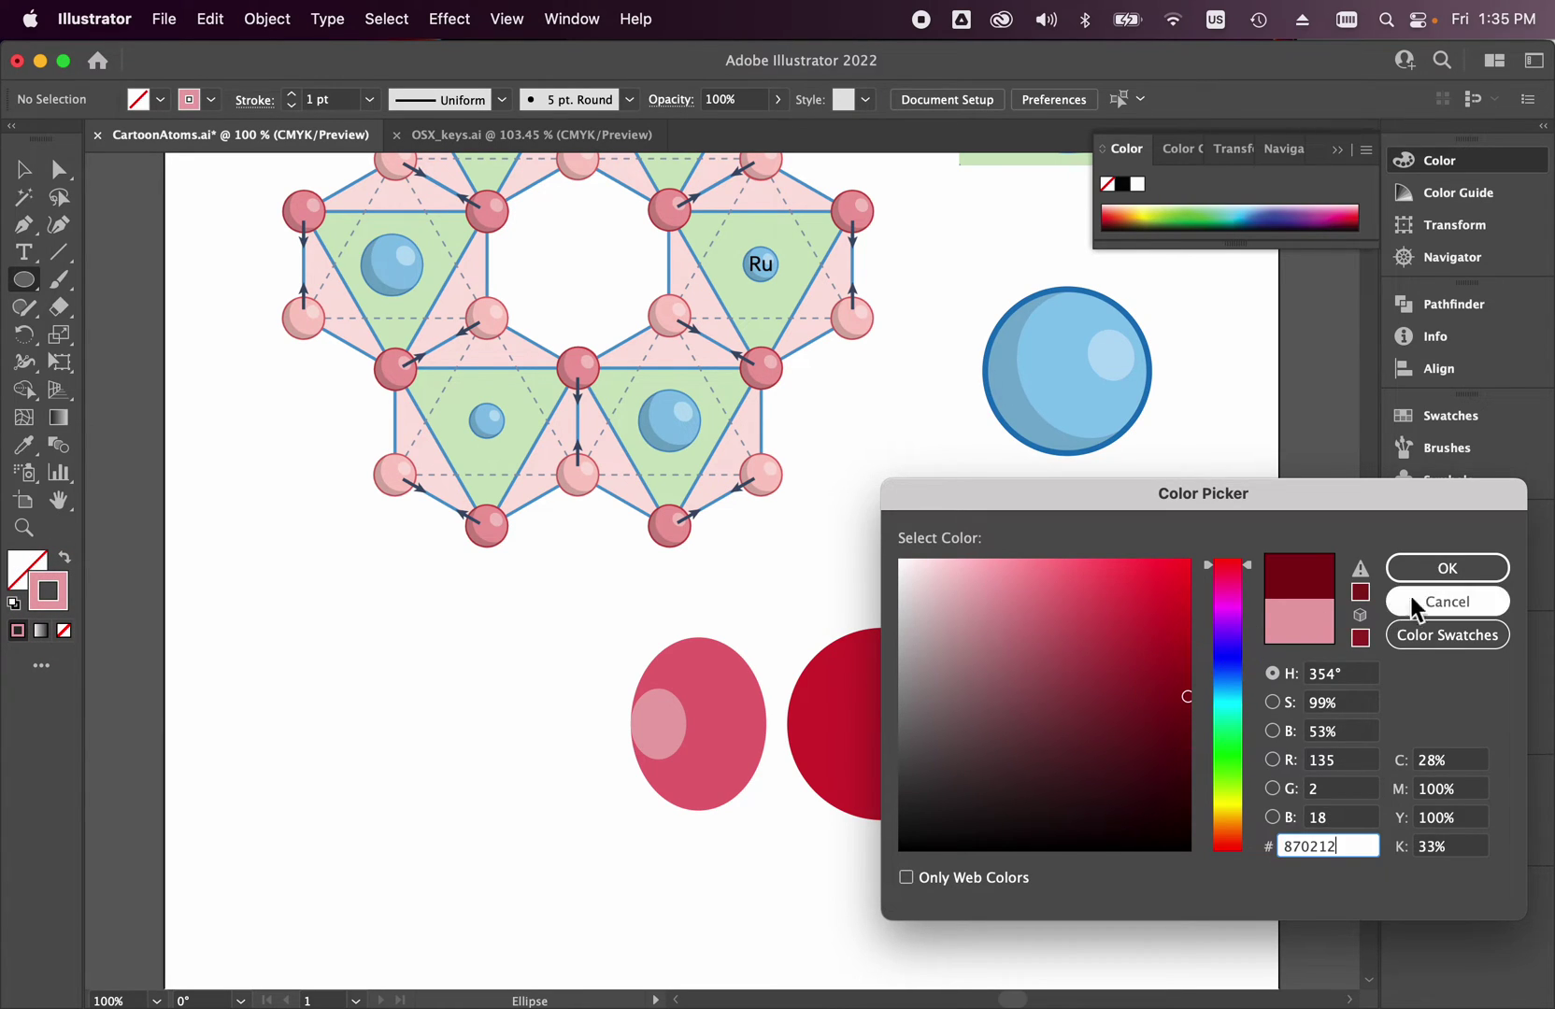
left_click(1437, 573)
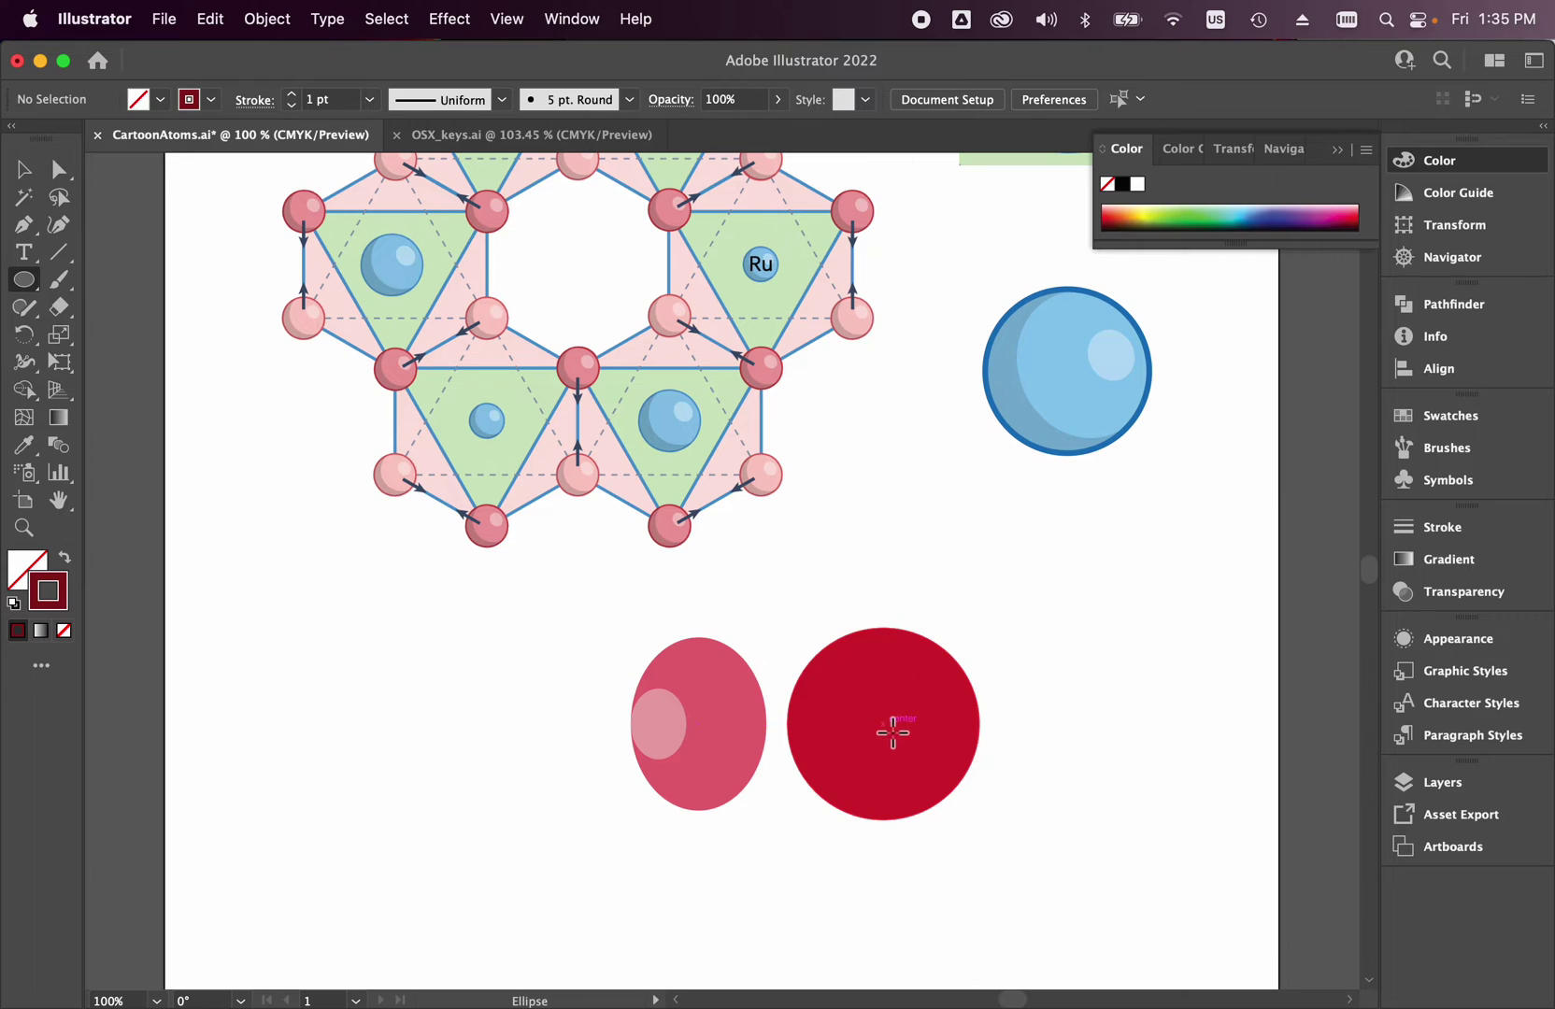
Draw an outline circle over the red circle, bring it to front, and give it a 5 pt stroke.
left_click_drag(888, 734, 966, 819)
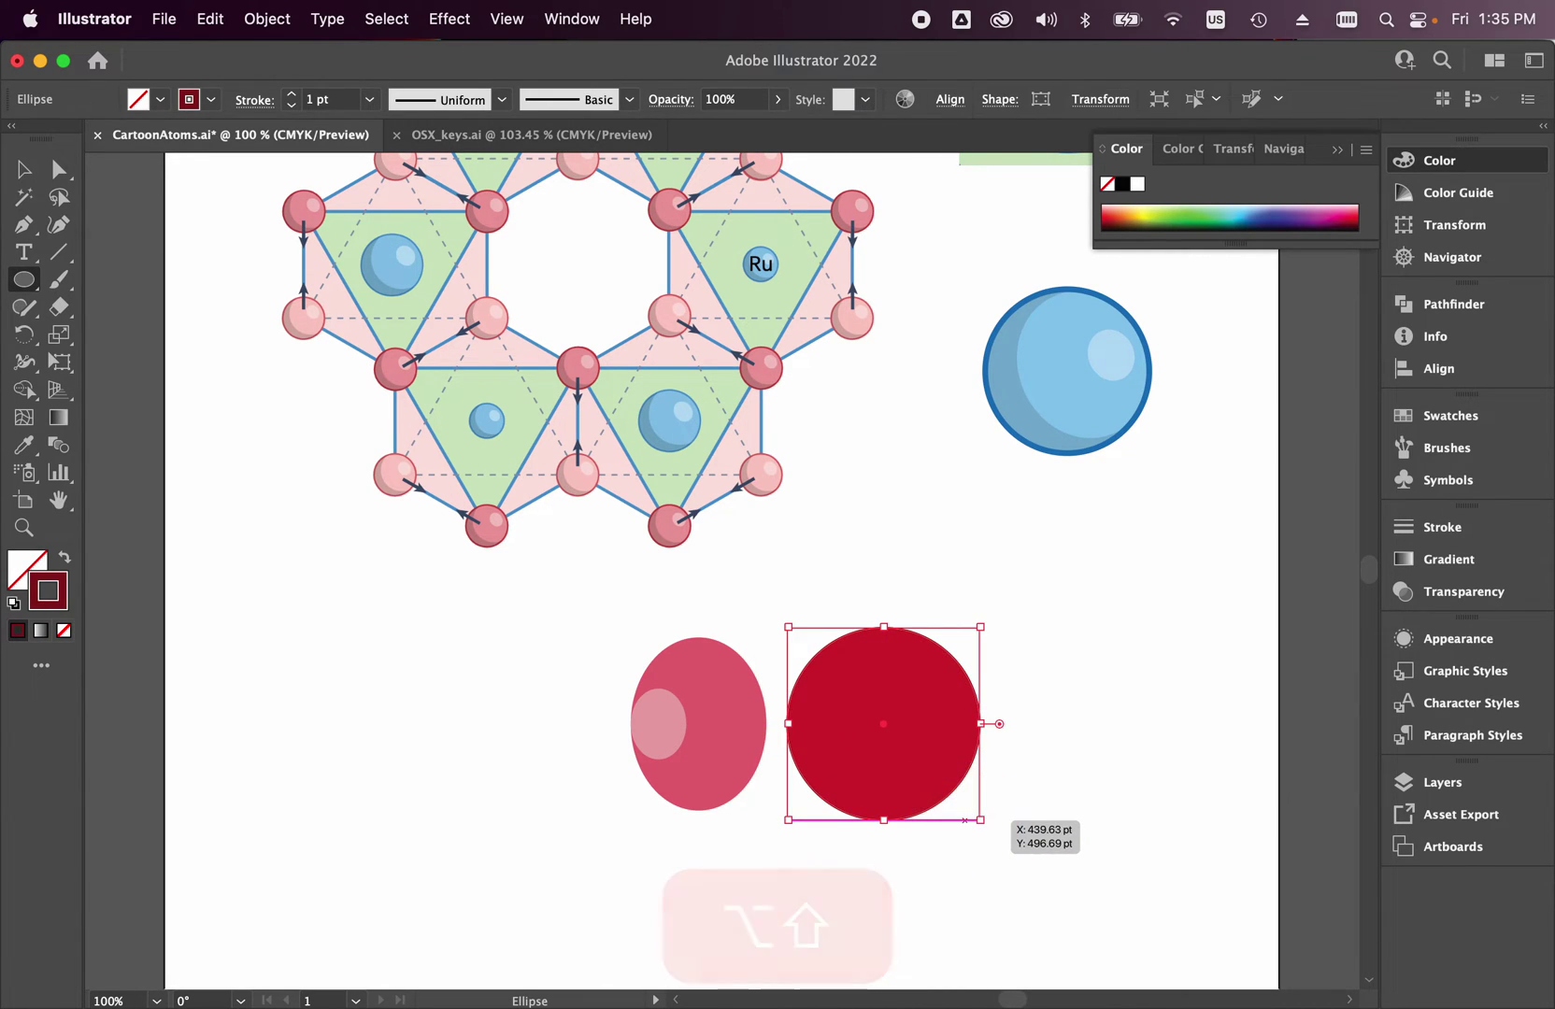
key("v")
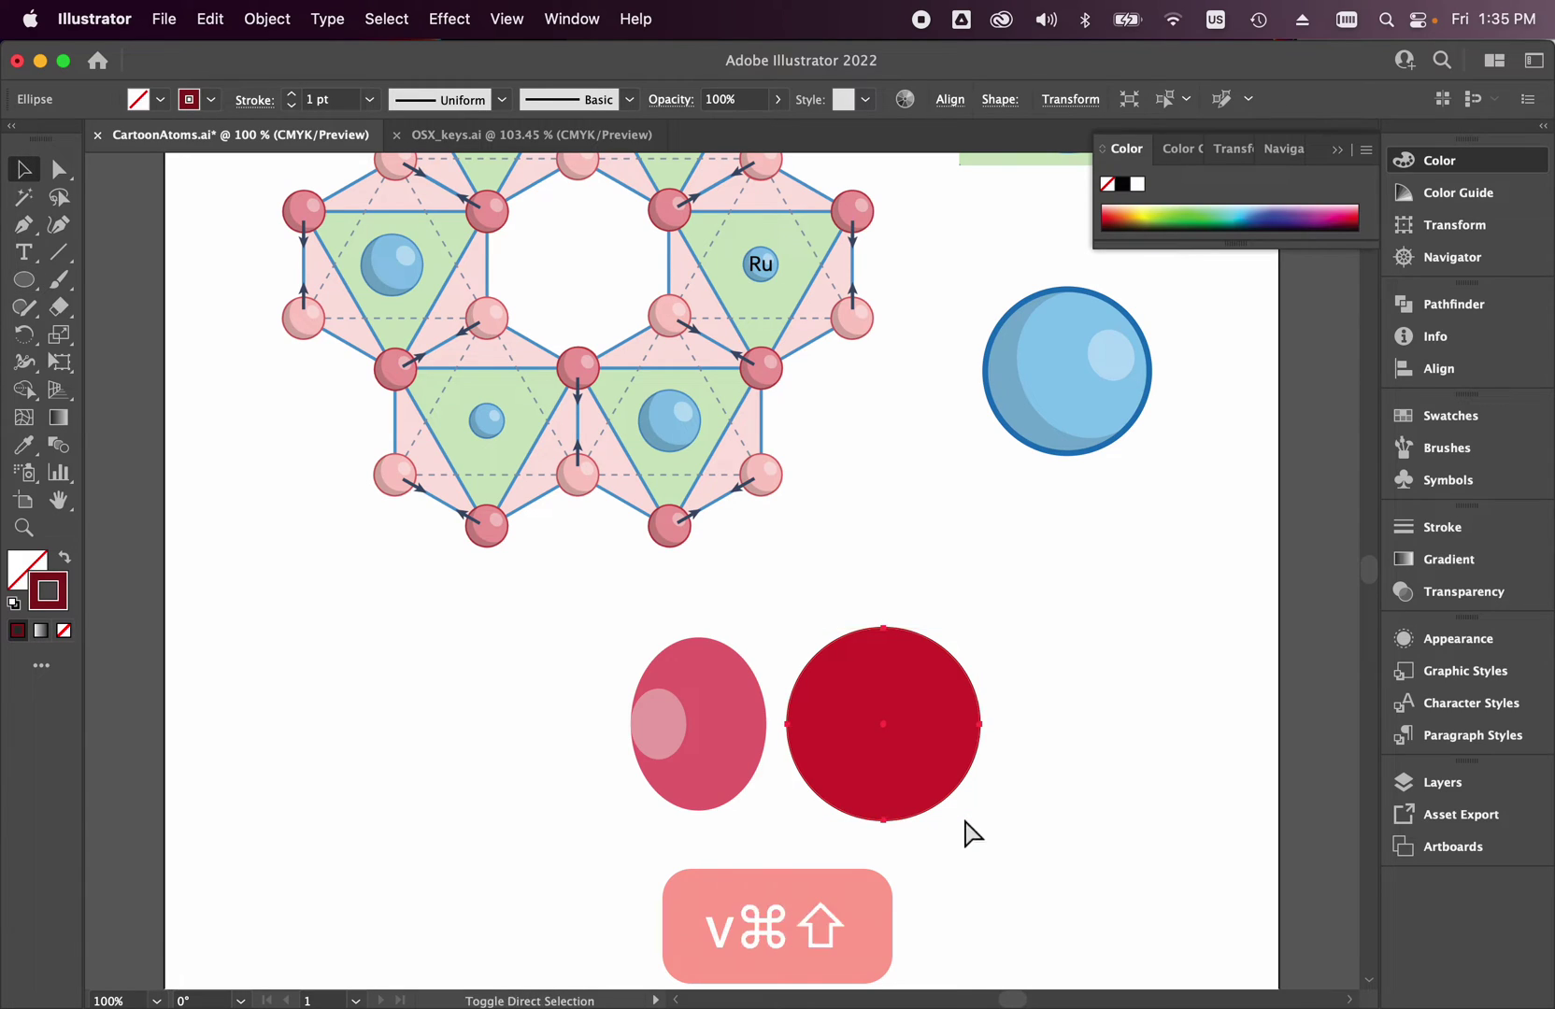
key("super+shift+bracketright")
key("v")
left_click(1047, 631)
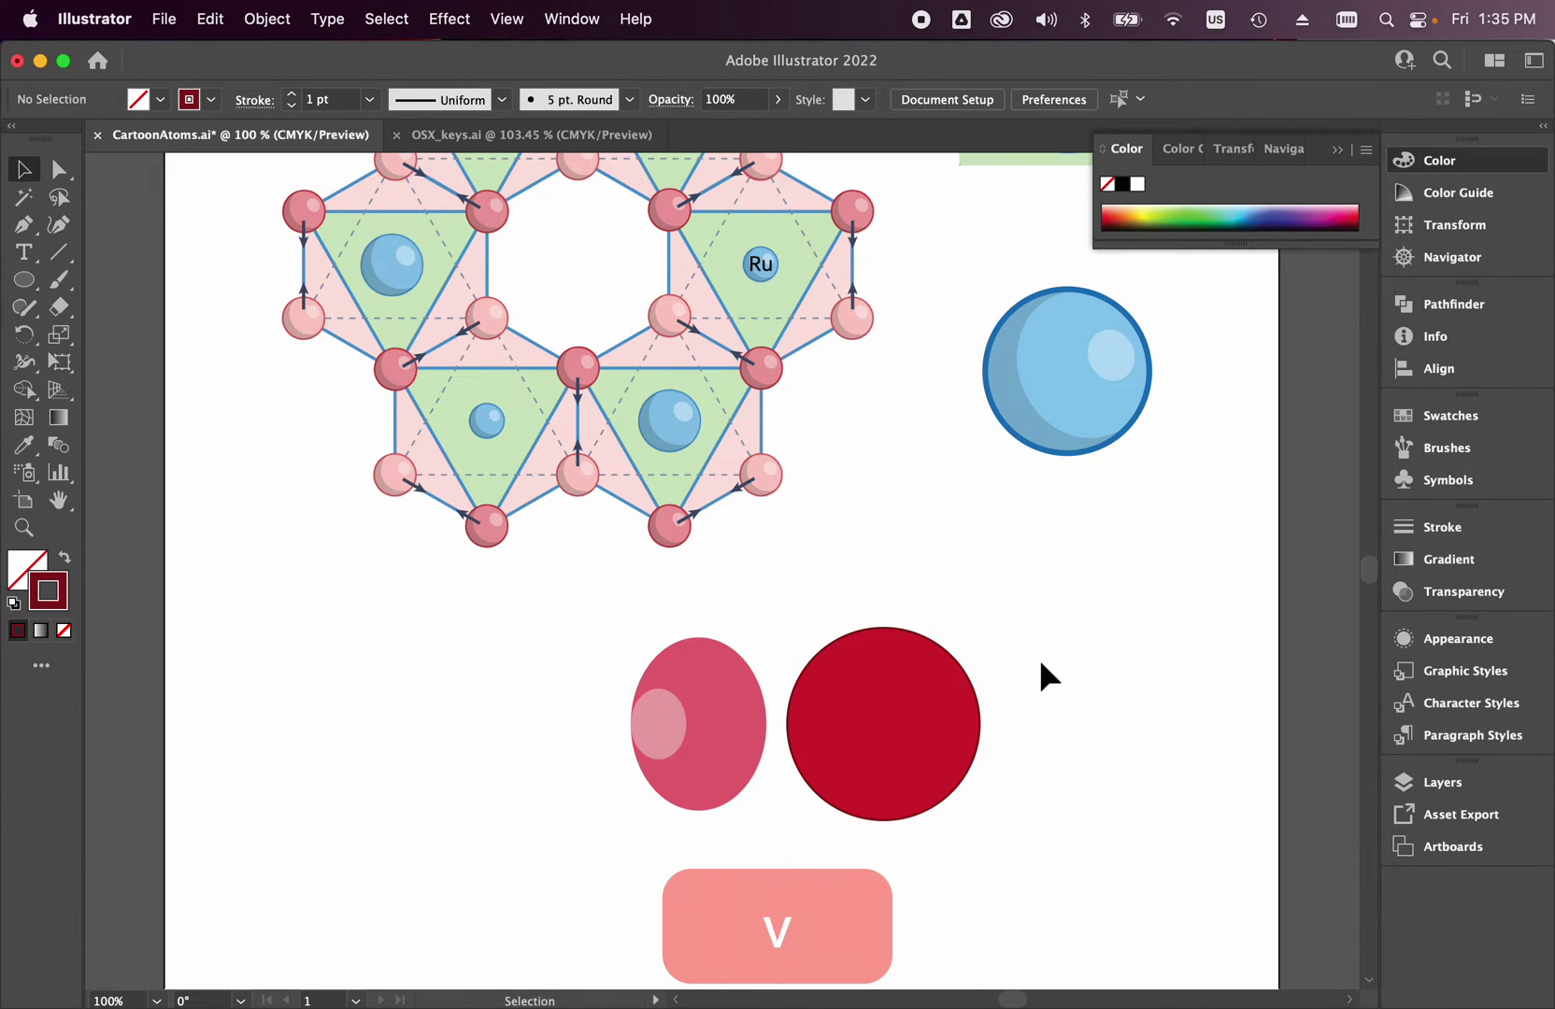
left_click(968, 673)
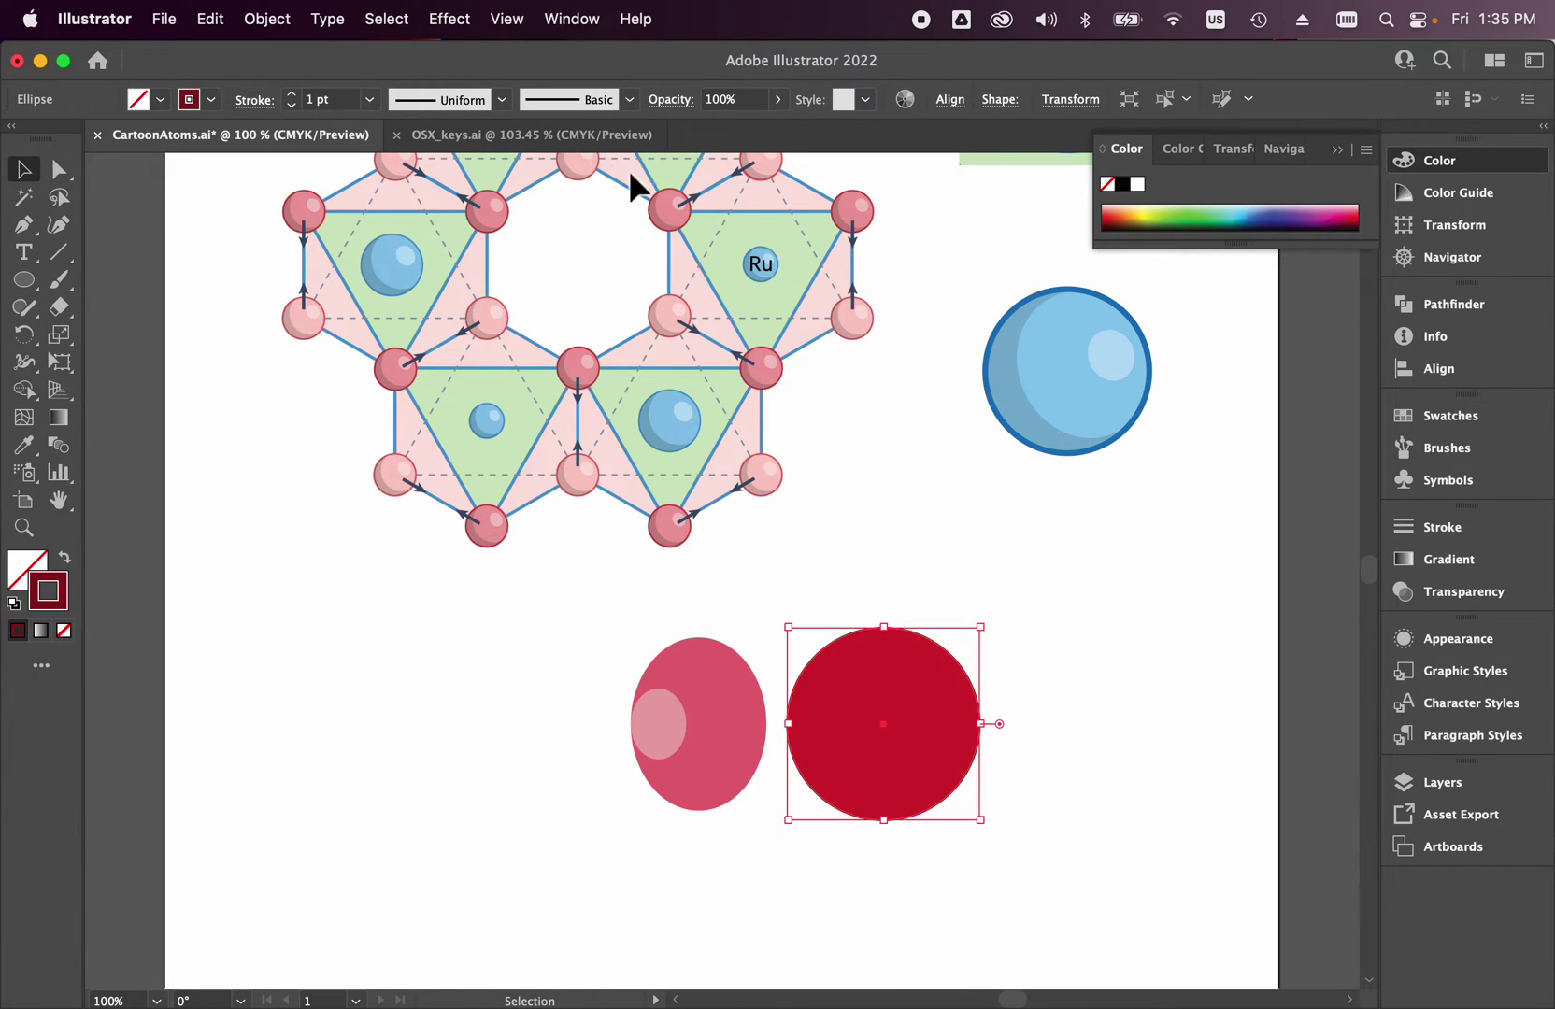
left_click(292, 96)
left_click(292, 96)
left_click(292, 95)
left_click(293, 95)
left_click(1067, 591)
Move the pink shading group back onto the outlined red circle.
key("v")
left_click(705, 696)
left_click_drag(704, 699, 955, 734)
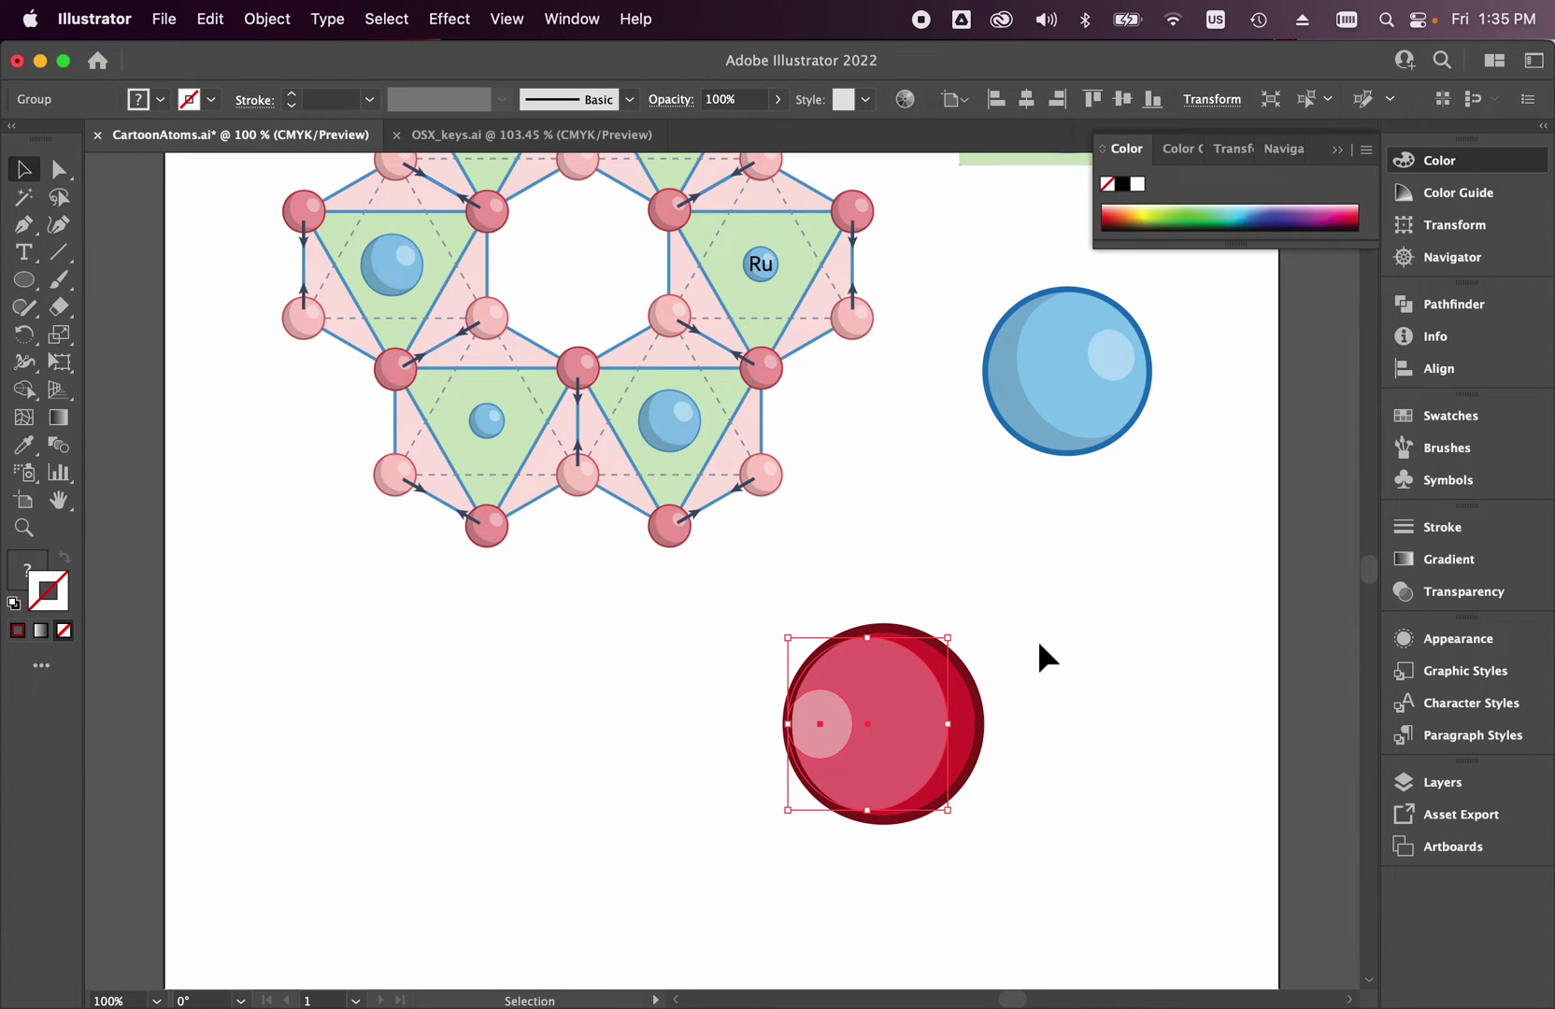
key("v")
left_click(1112, 613)
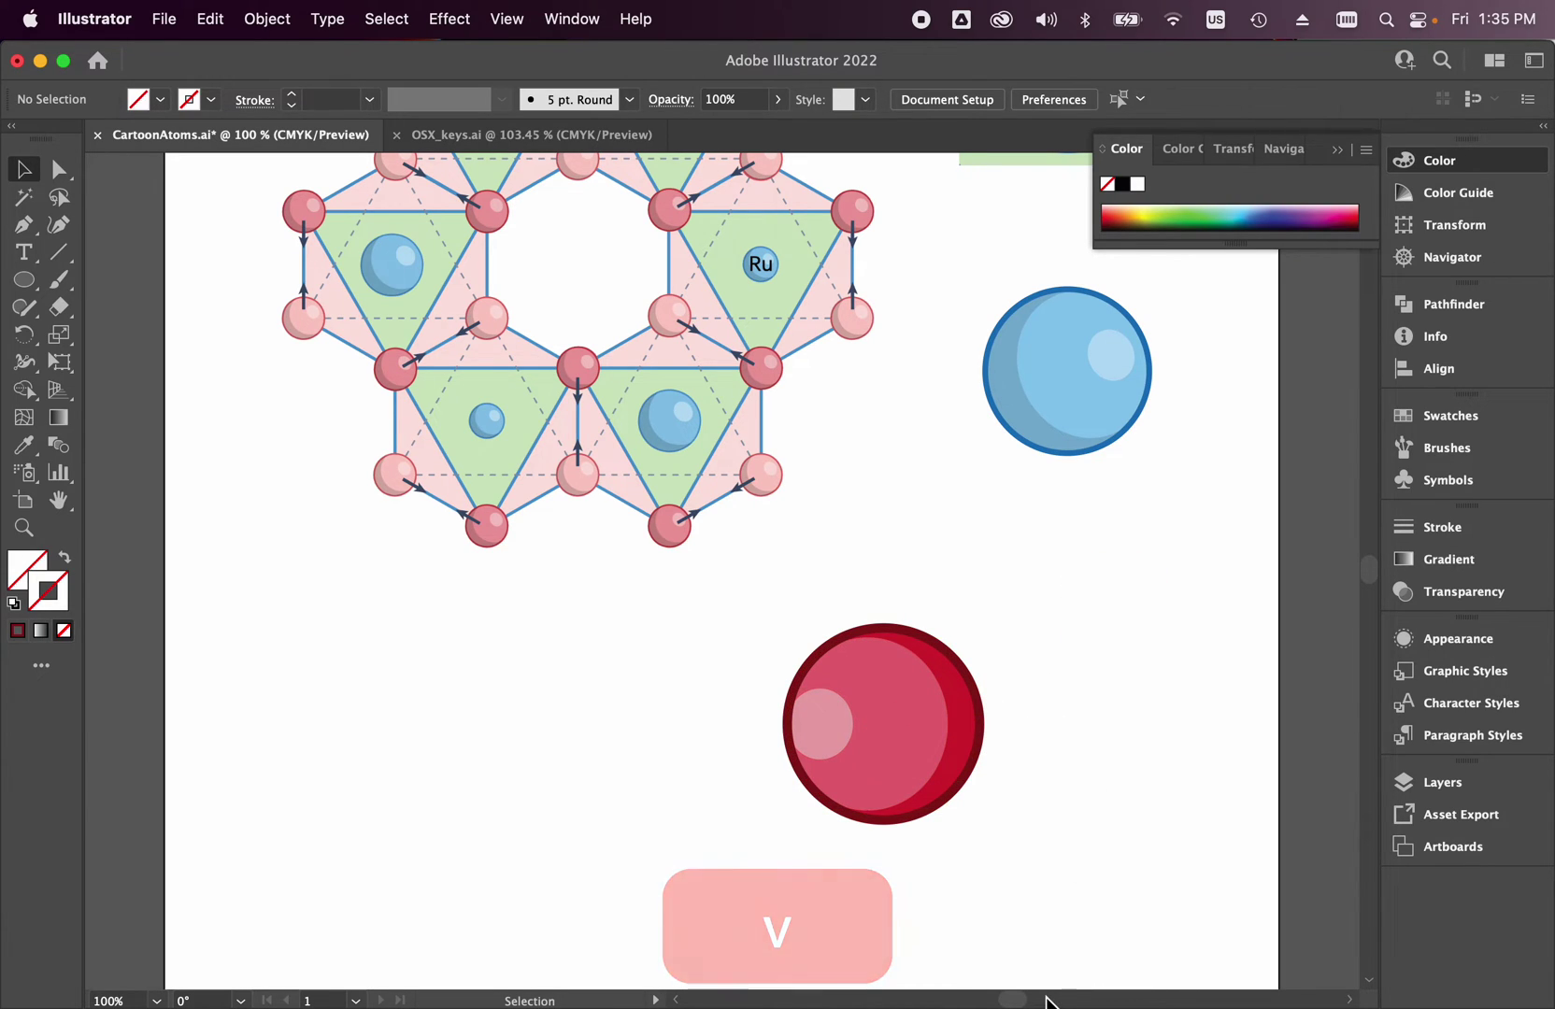
Inside the pink group, make the highlight circle smaller, then exit isolation mode.
left_click(825, 730)
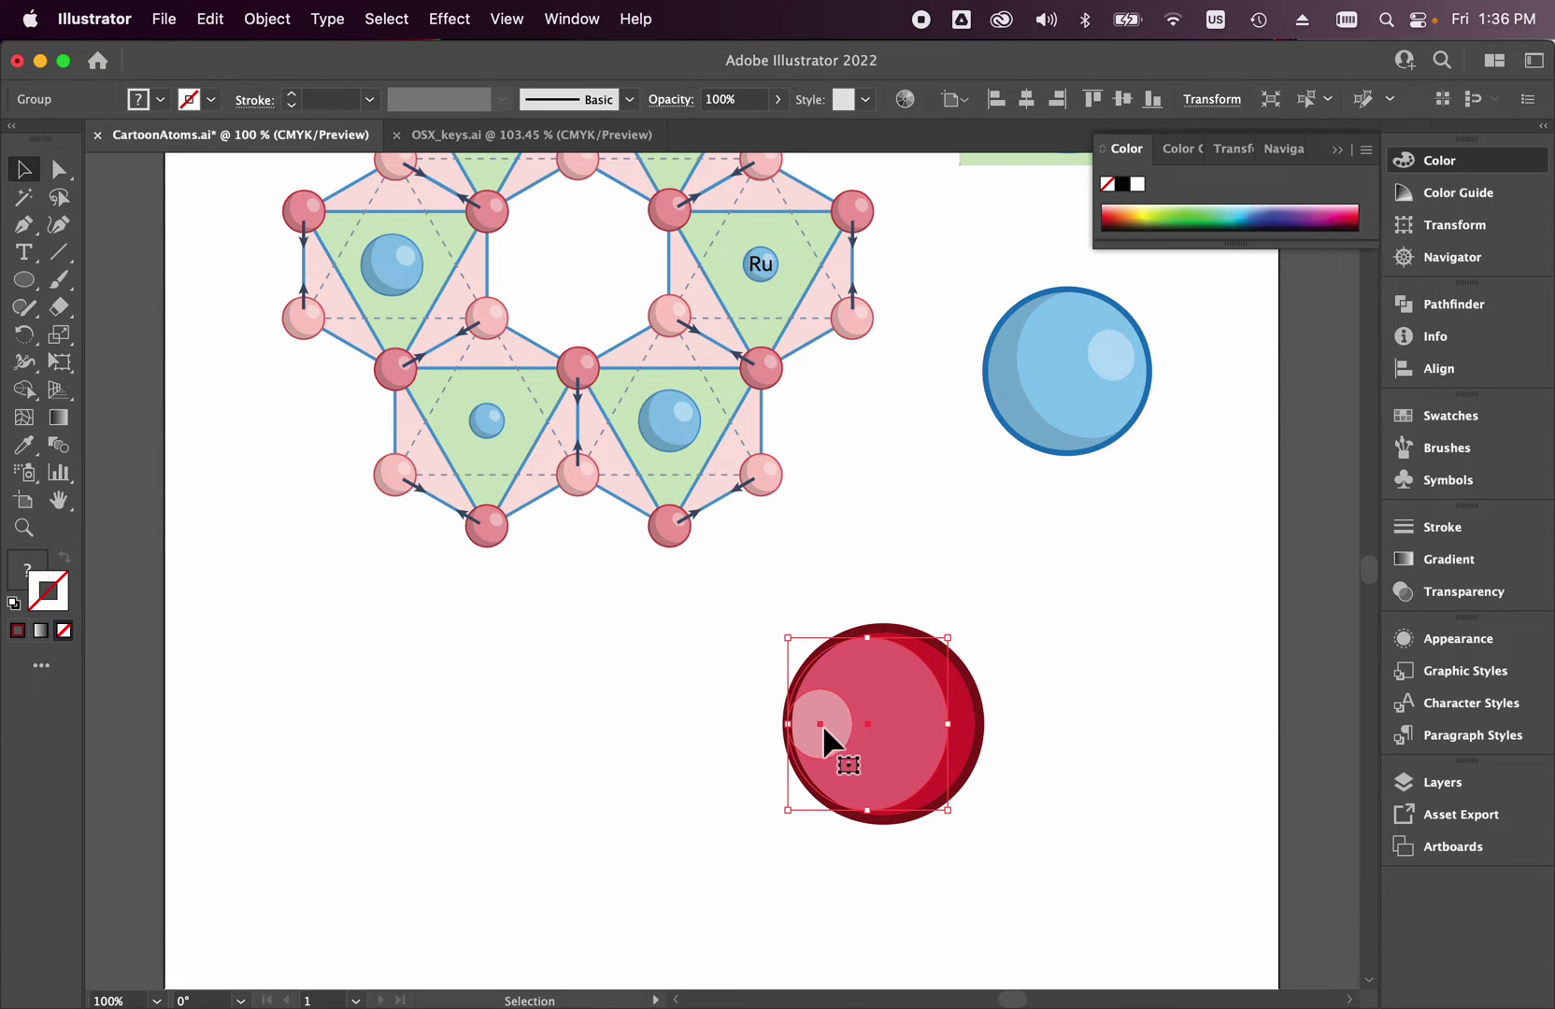
double_click(822, 724)
left_click_drag(822, 725, 829, 727)
left_click(1151, 676)
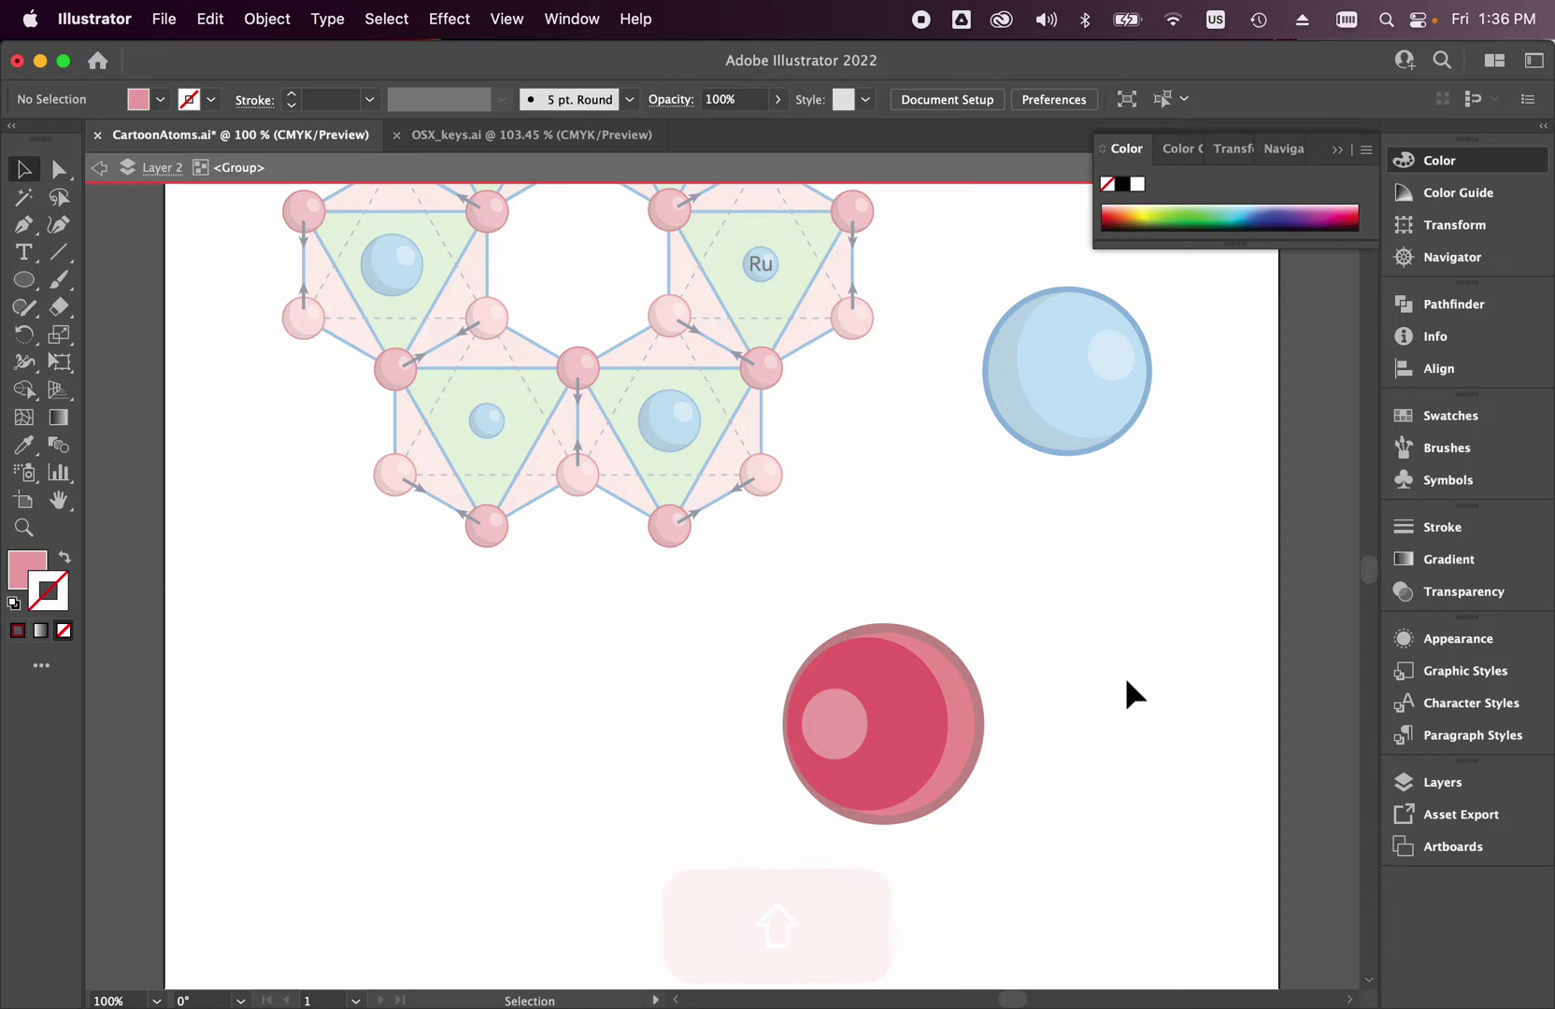
key("Escape")
key("v")
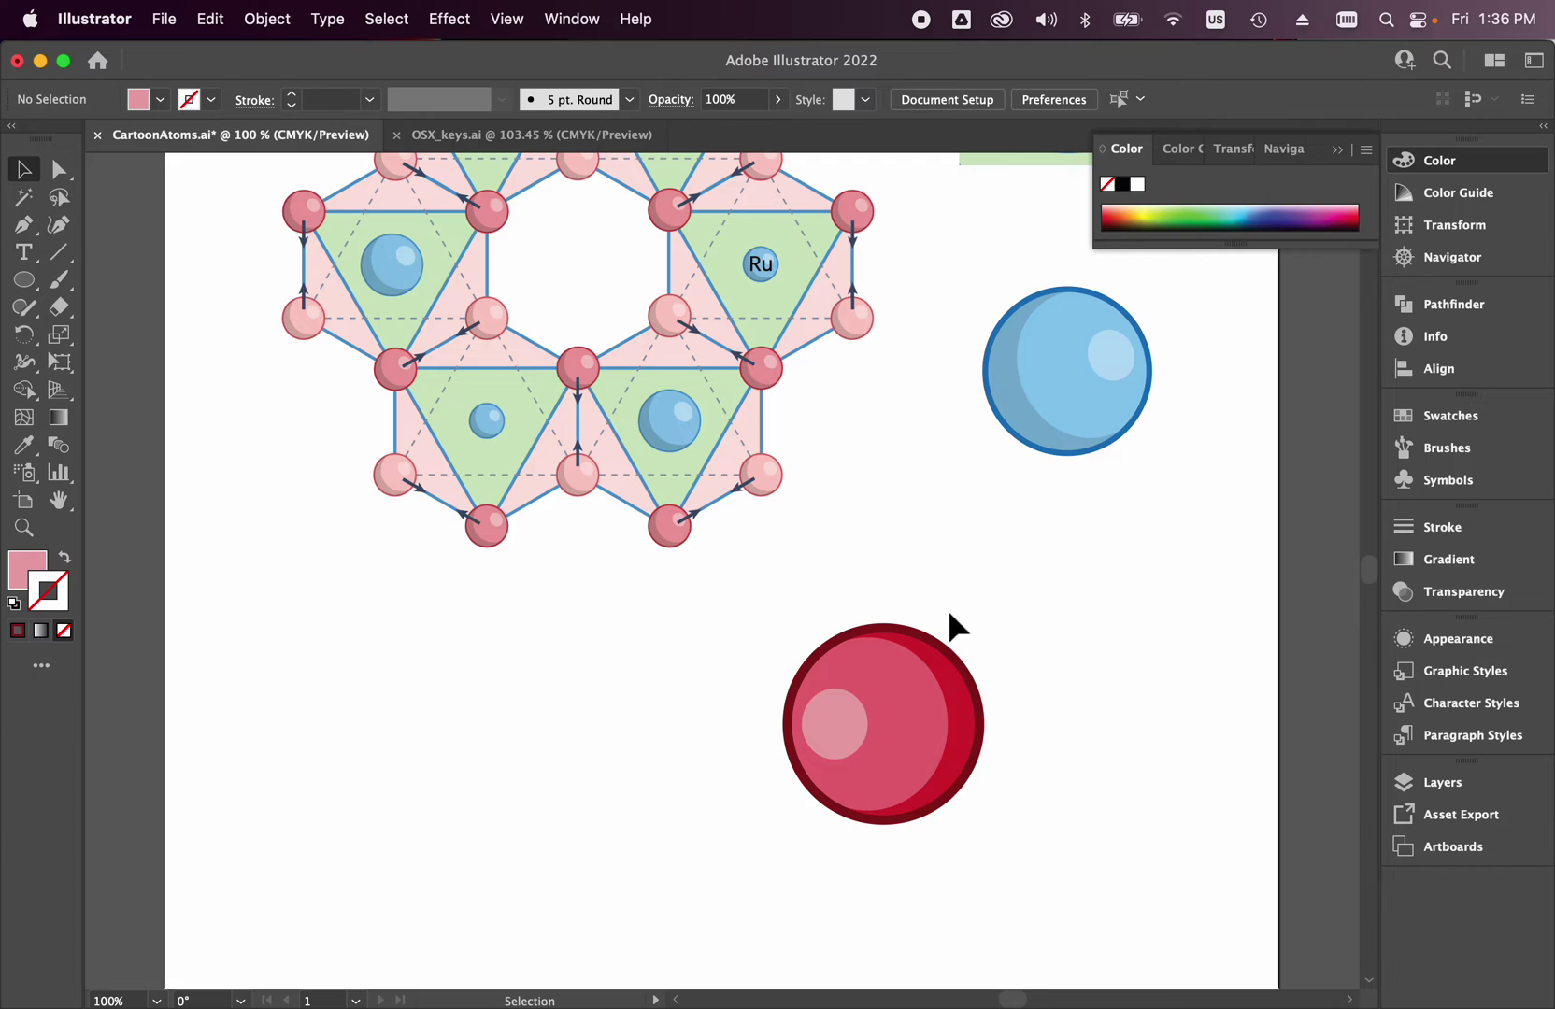
Lower the red sphere's outline stroke weight to 3 pt.
left_click(942, 648)
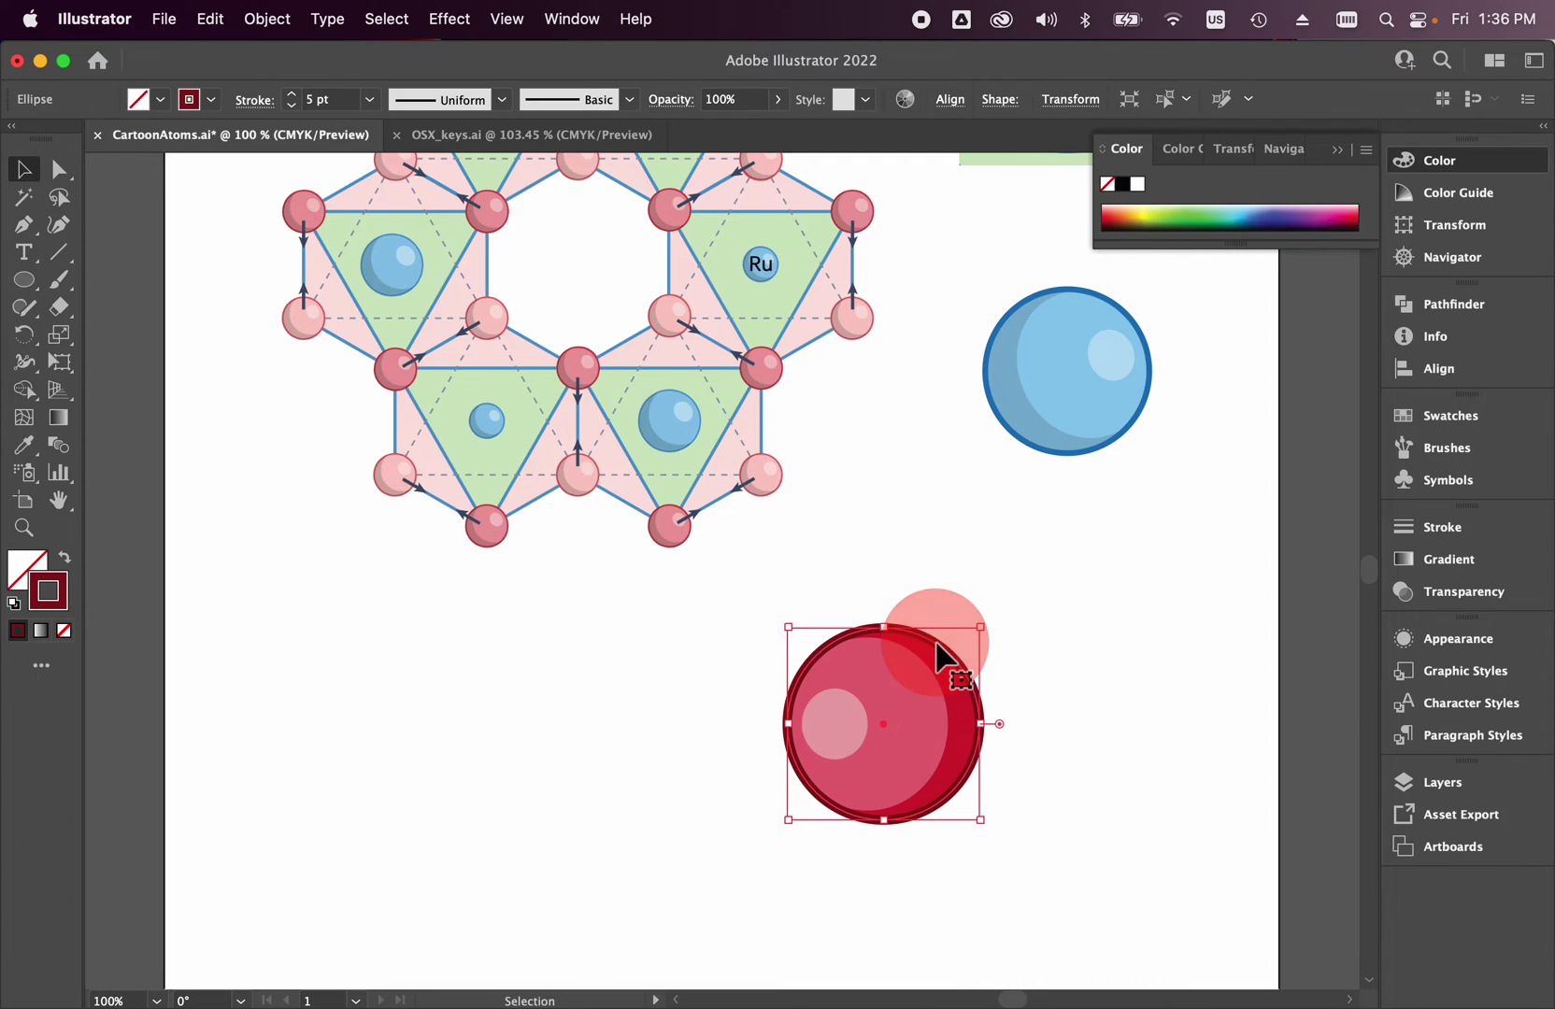
left_click(294, 107)
left_click(292, 107)
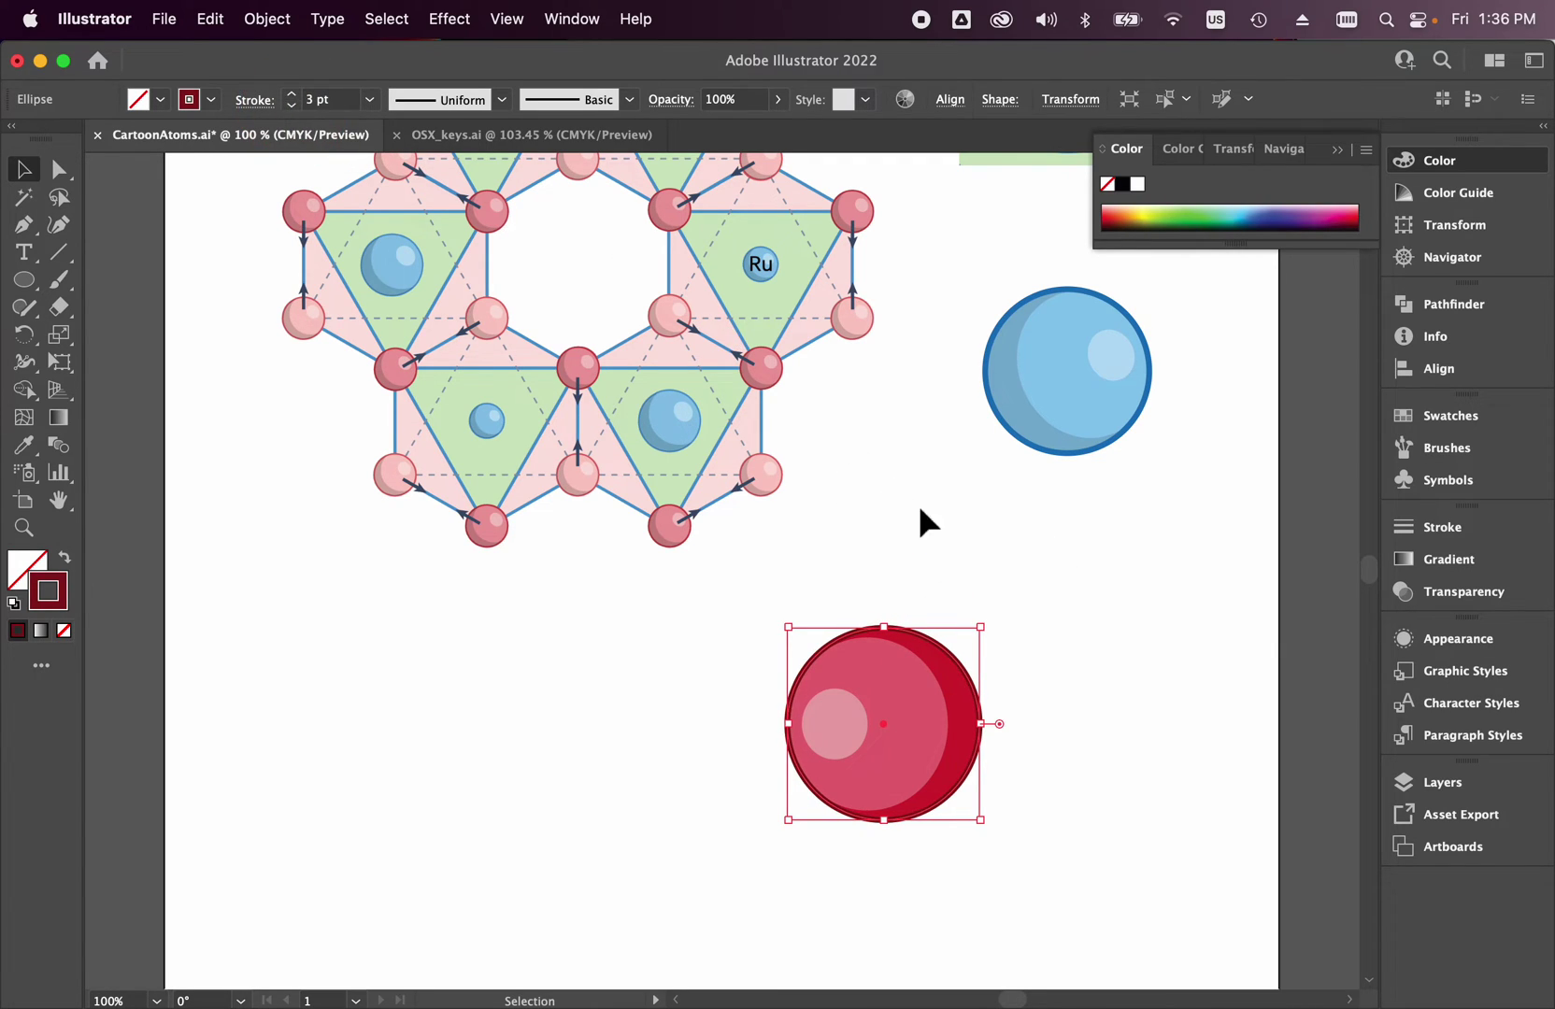
left_click(1104, 635)
Move the whole red sphere below the blue sphere and rotate it so the highlight sits upper left.
left_click_drag(1081, 617, 800, 822)
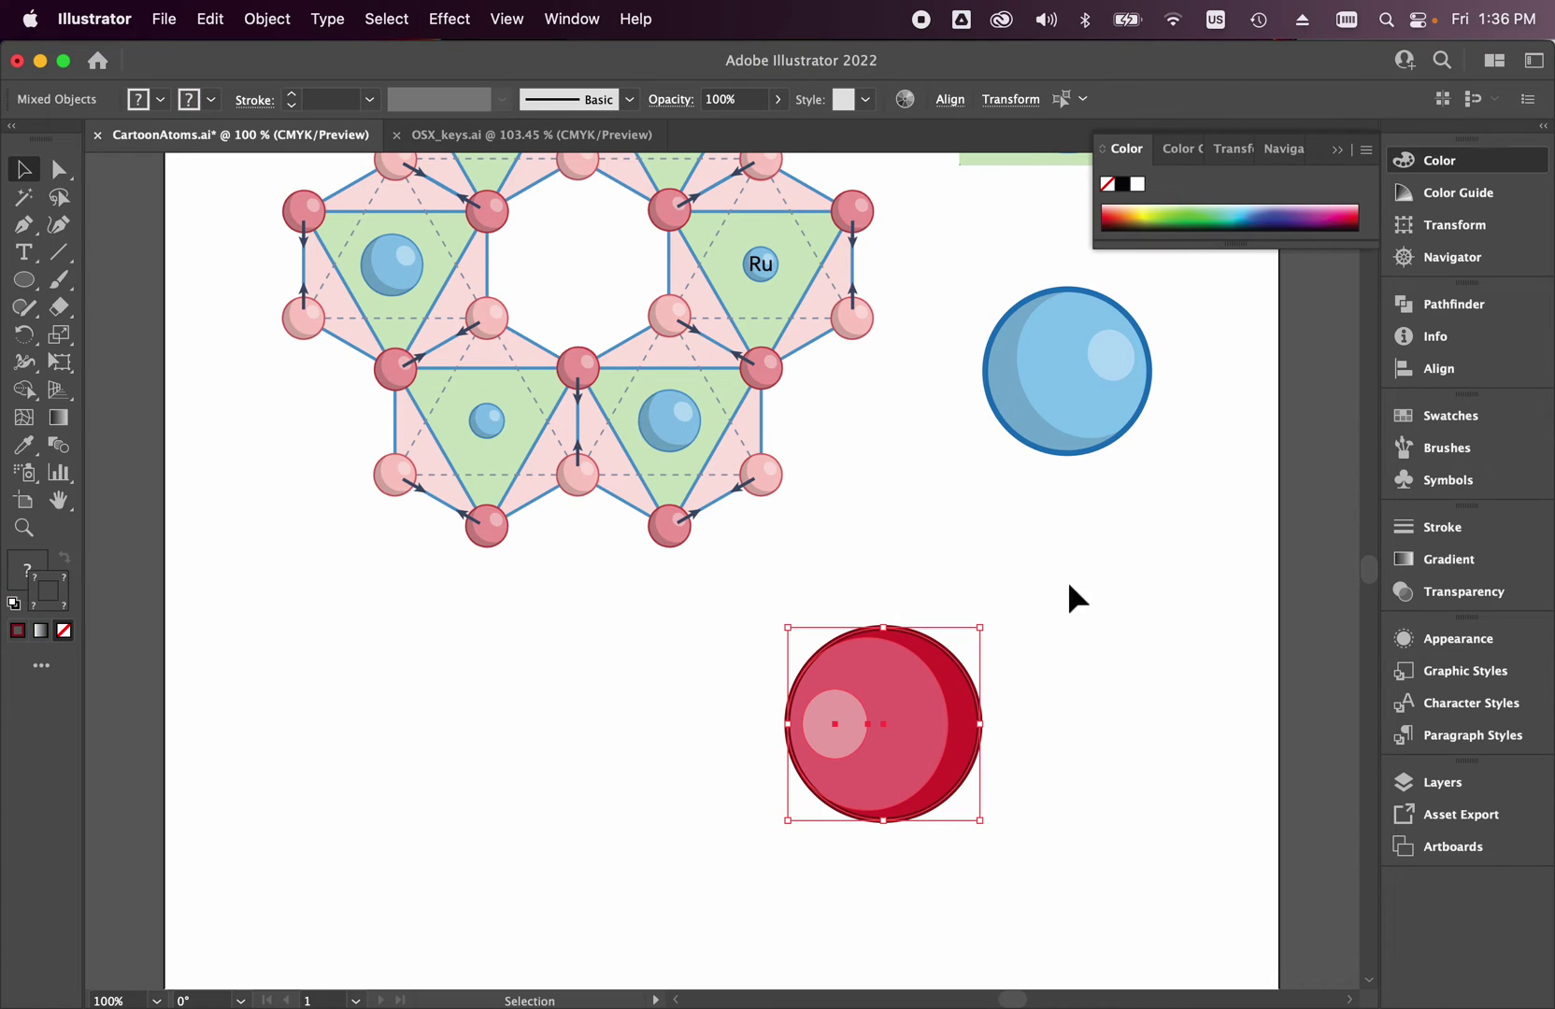
left_click_drag(900, 675, 1092, 547)
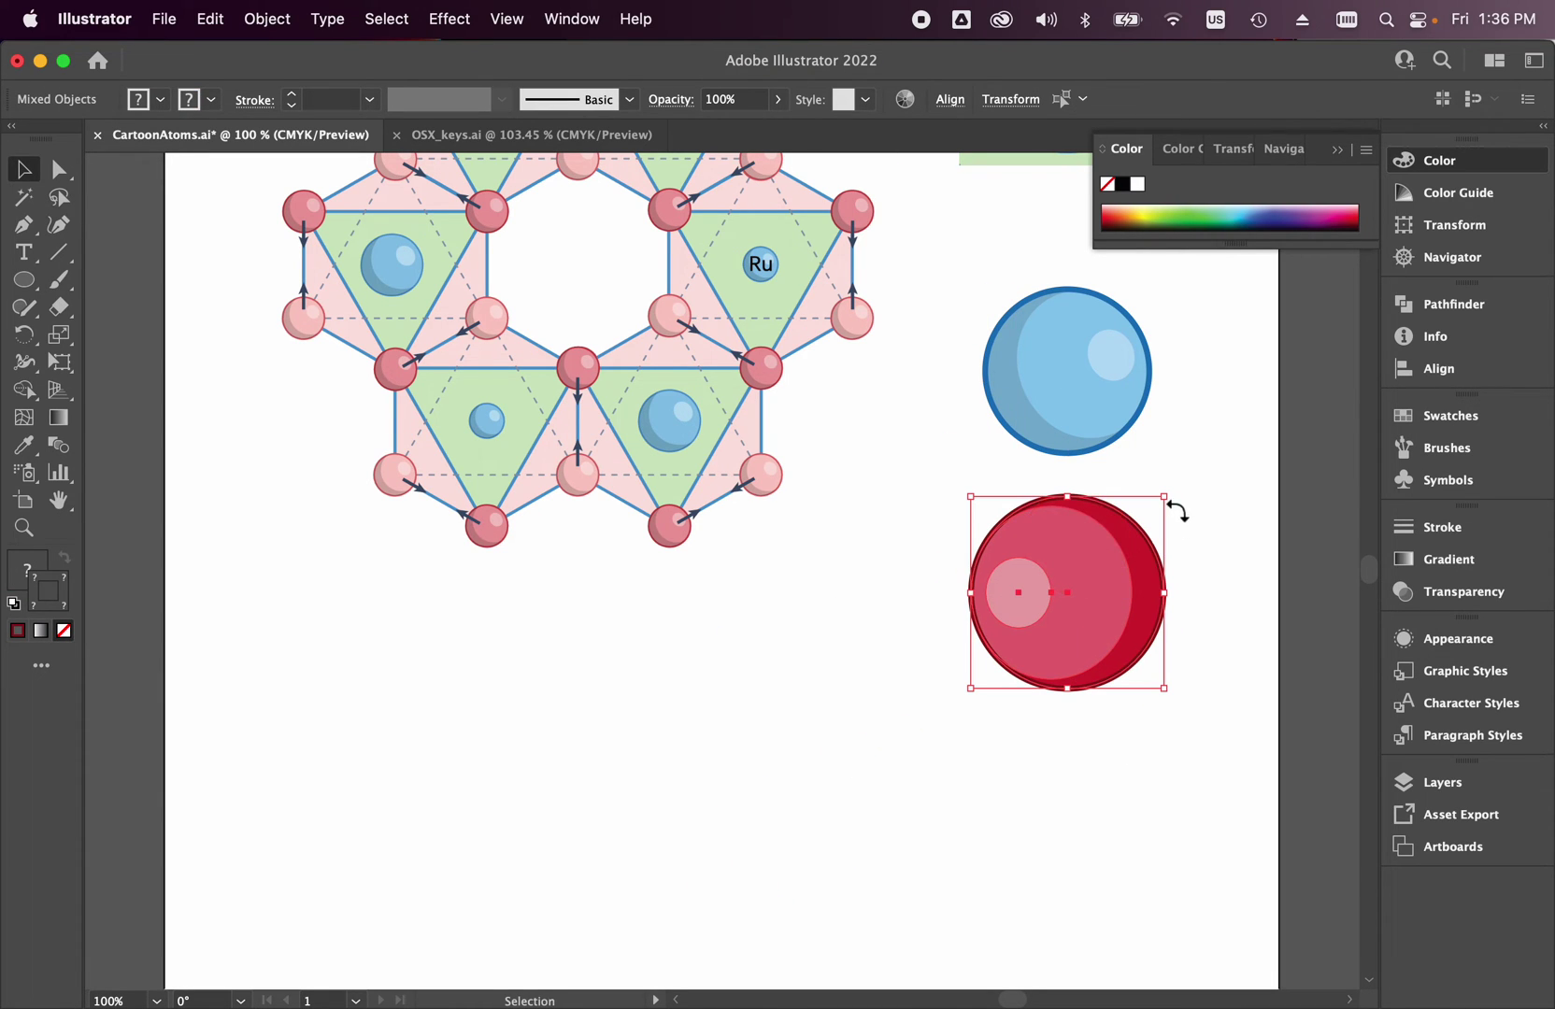
left_click_drag(1177, 511, 1217, 551)
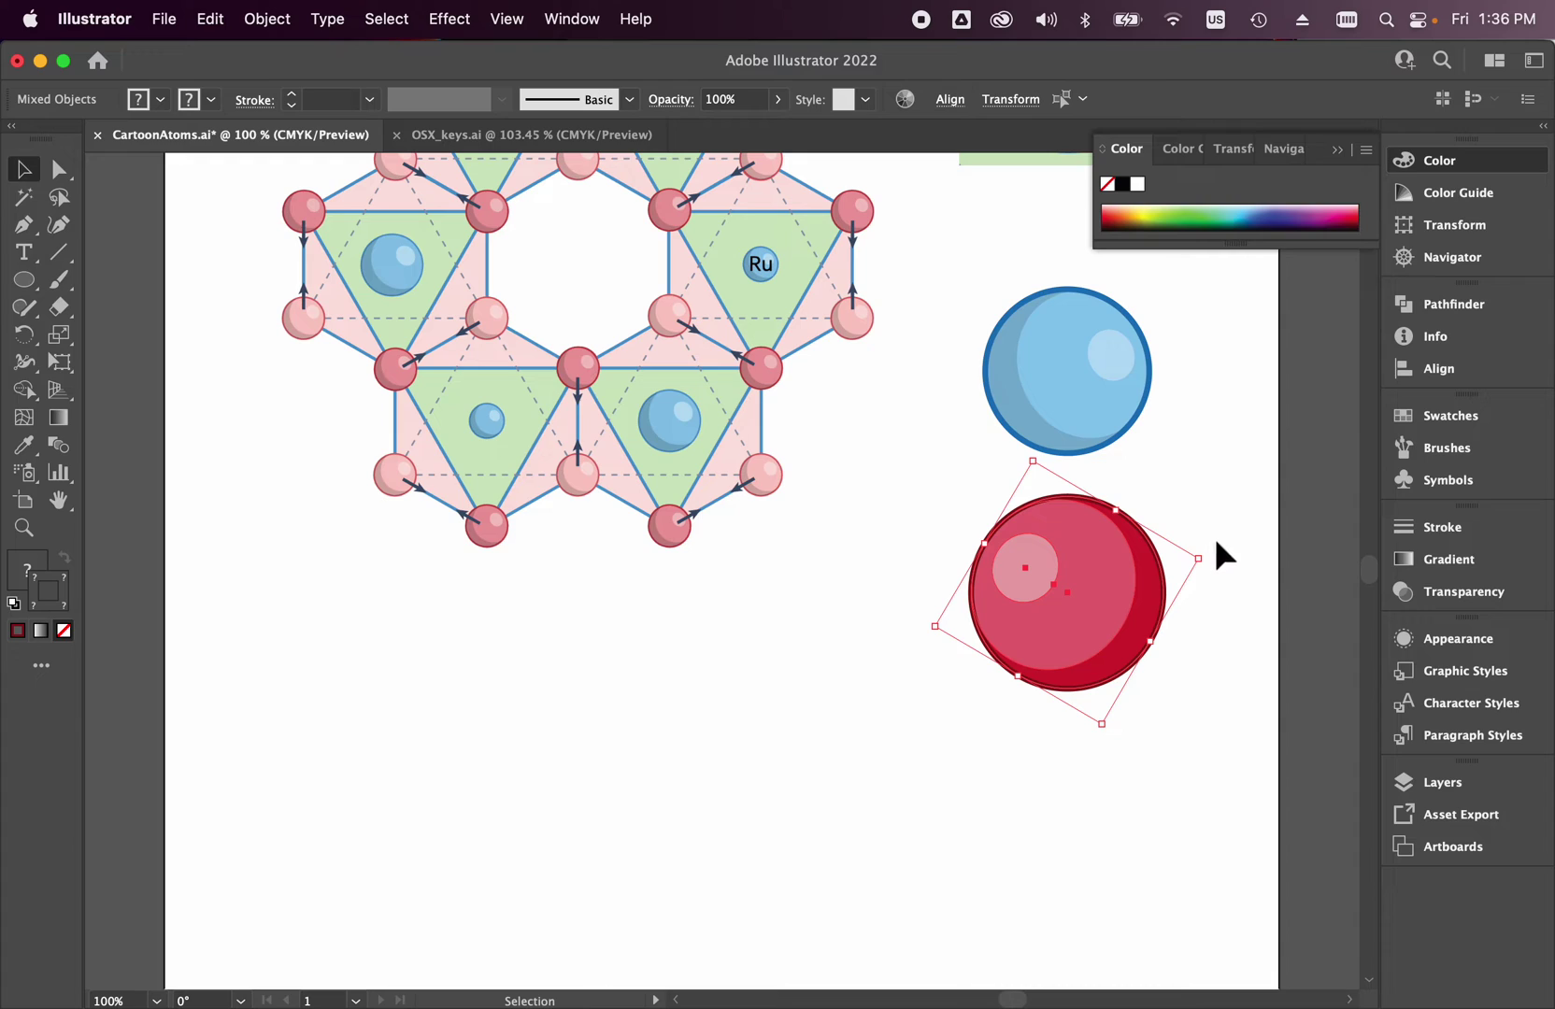
left_click(1214, 493)
key("Escape")
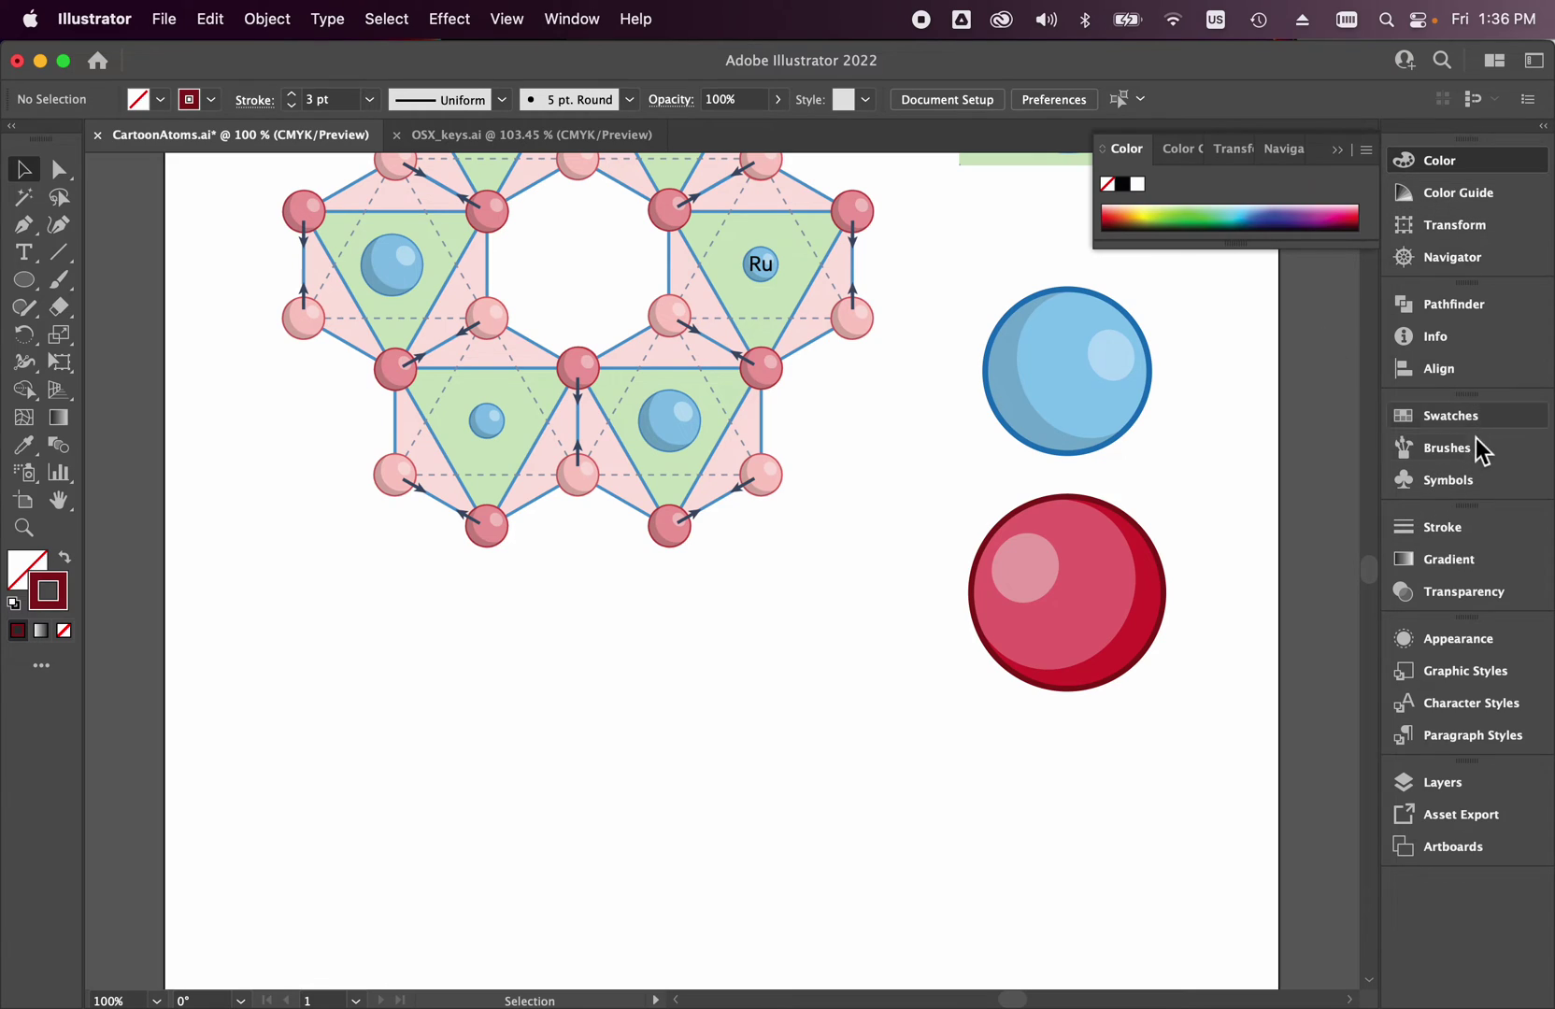
Add the selected red sphere to the Symbols panel as a dynamic symbol.
left_click(1458, 481)
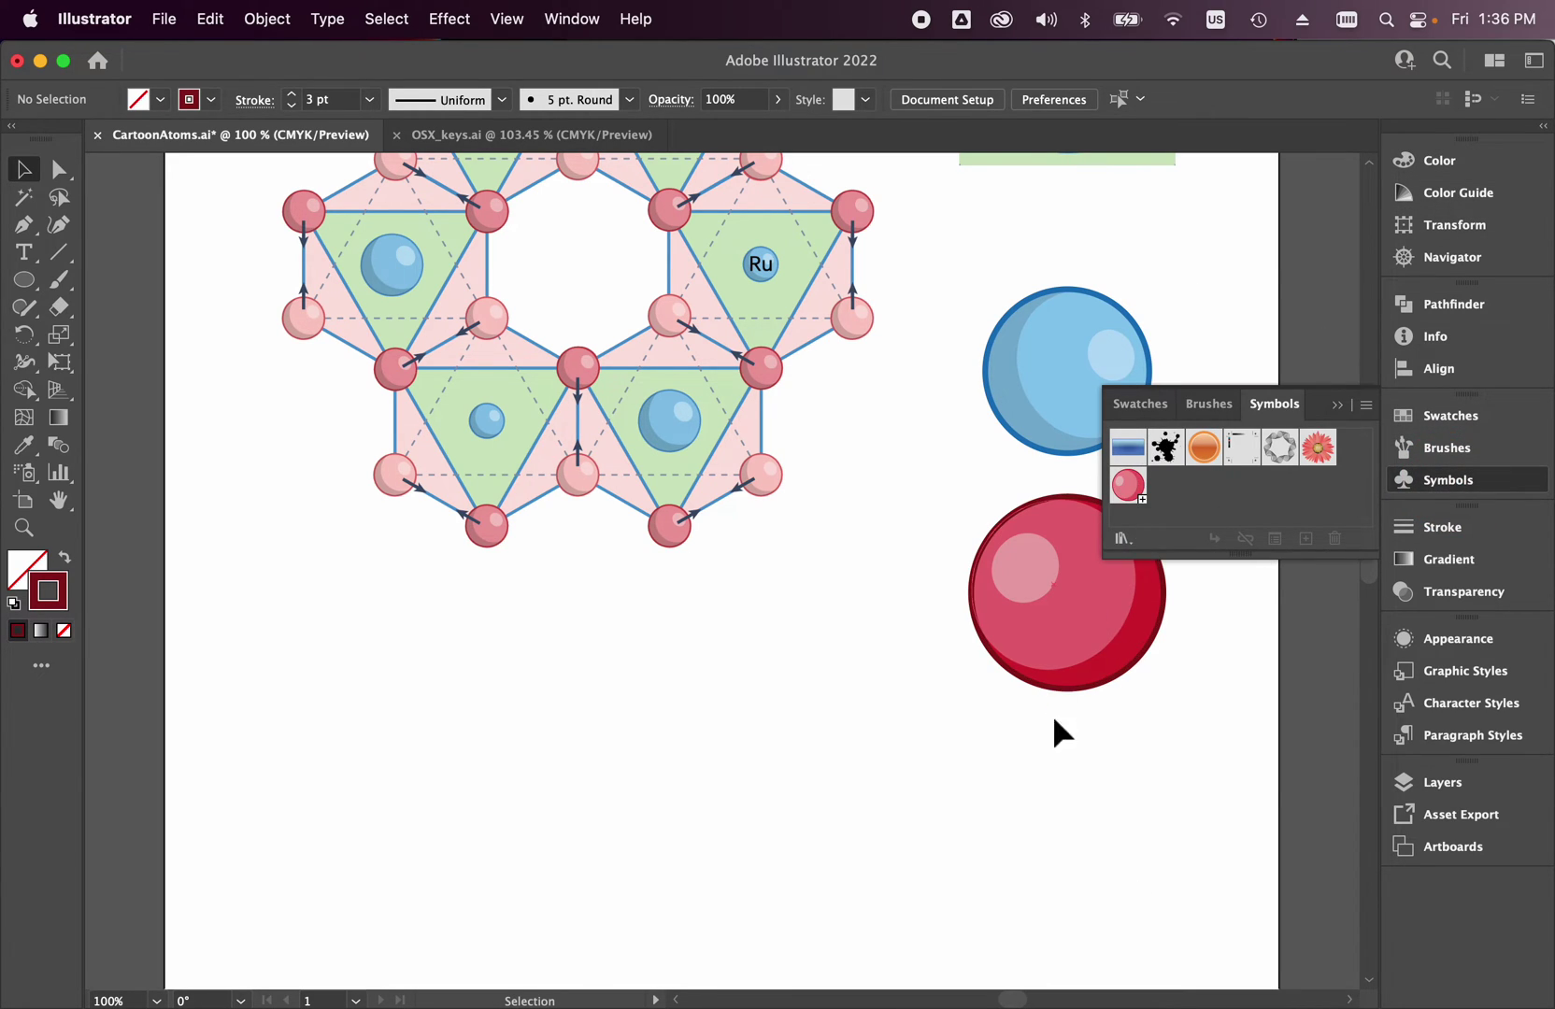
left_click(948, 715)
left_click_drag(935, 546, 1101, 748)
left_click_drag(1056, 587, 1171, 508)
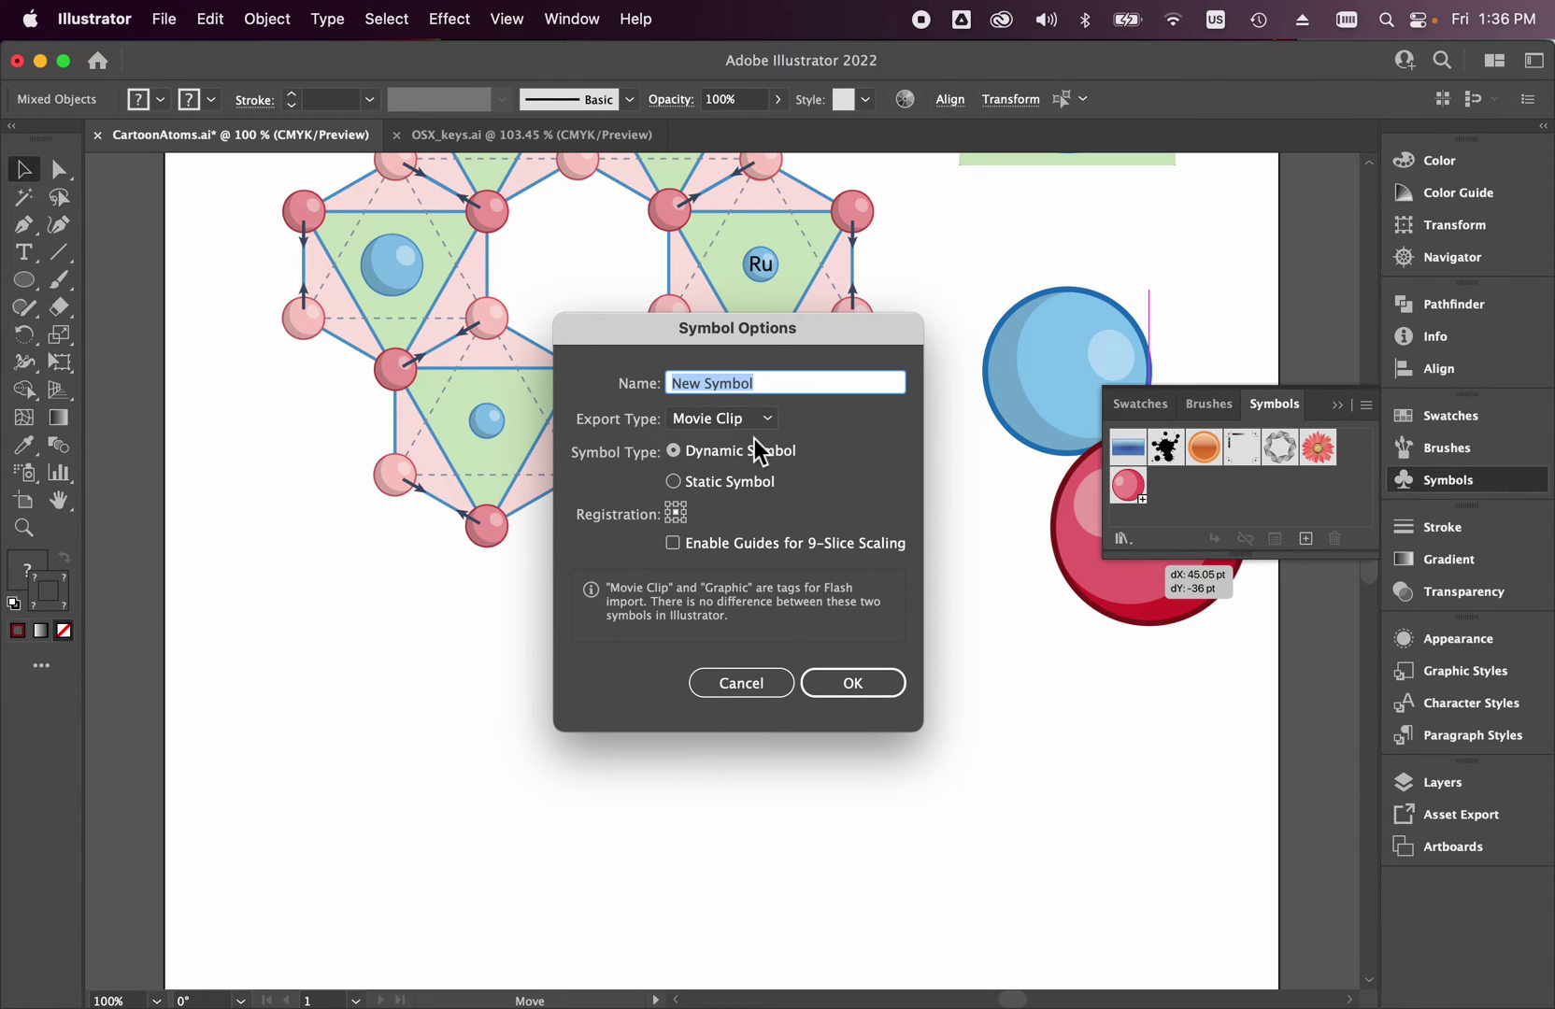
left_click(860, 687)
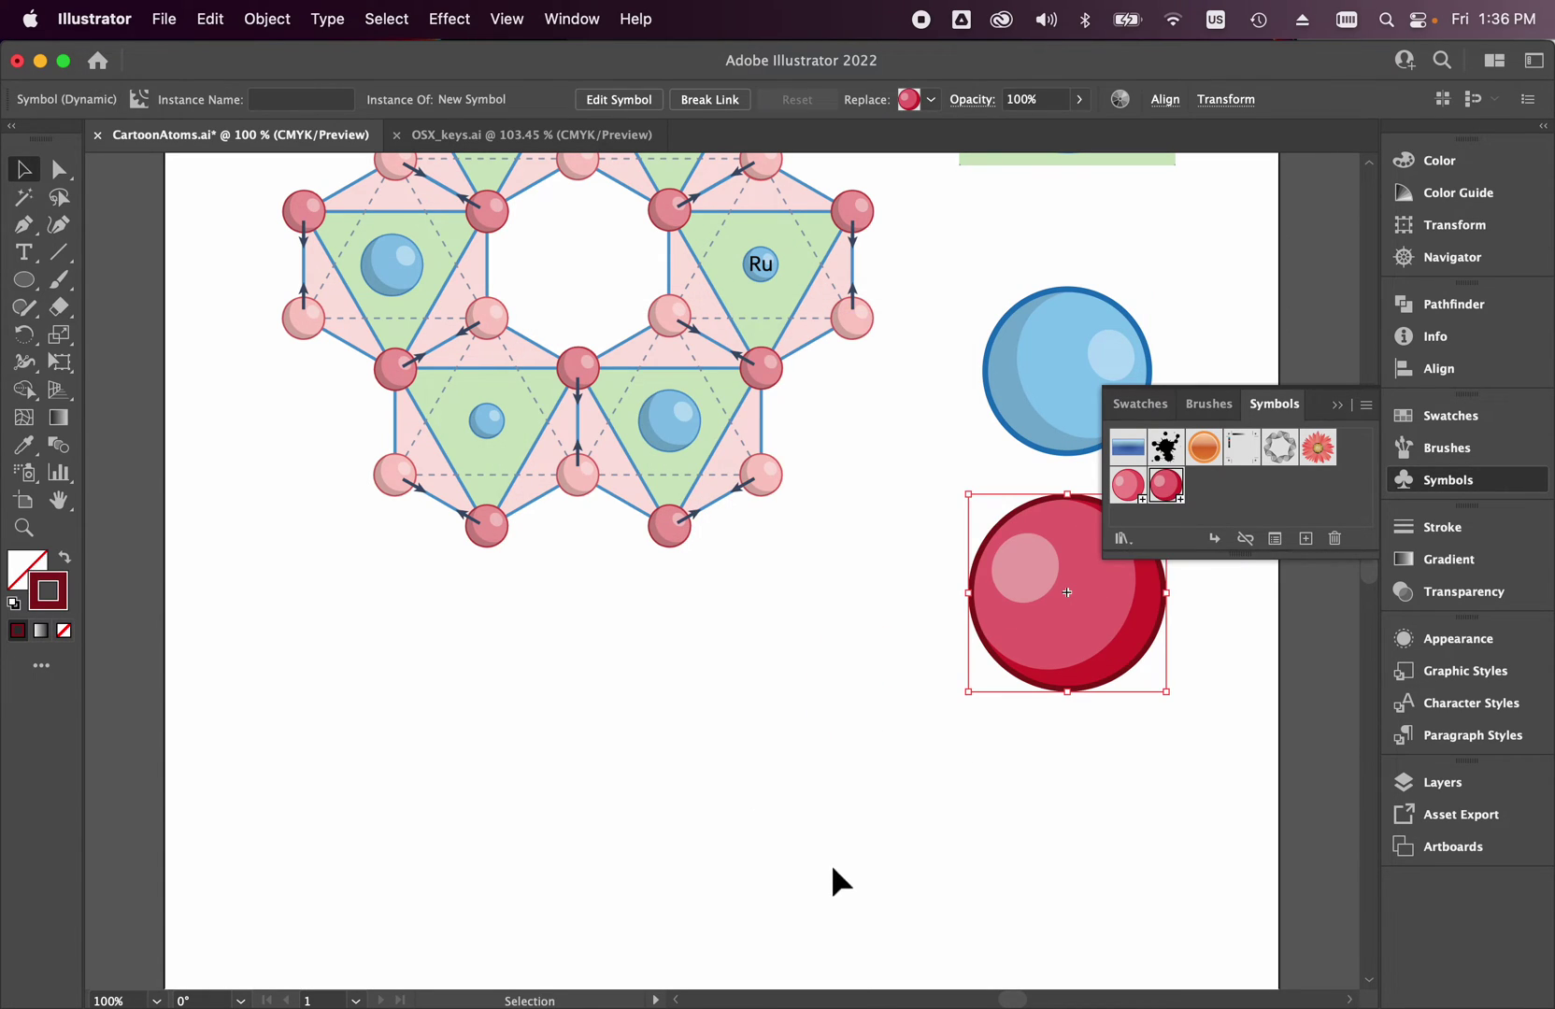
Drag a second red sphere symbol instance onto the artboard below the original.
left_click(802, 896)
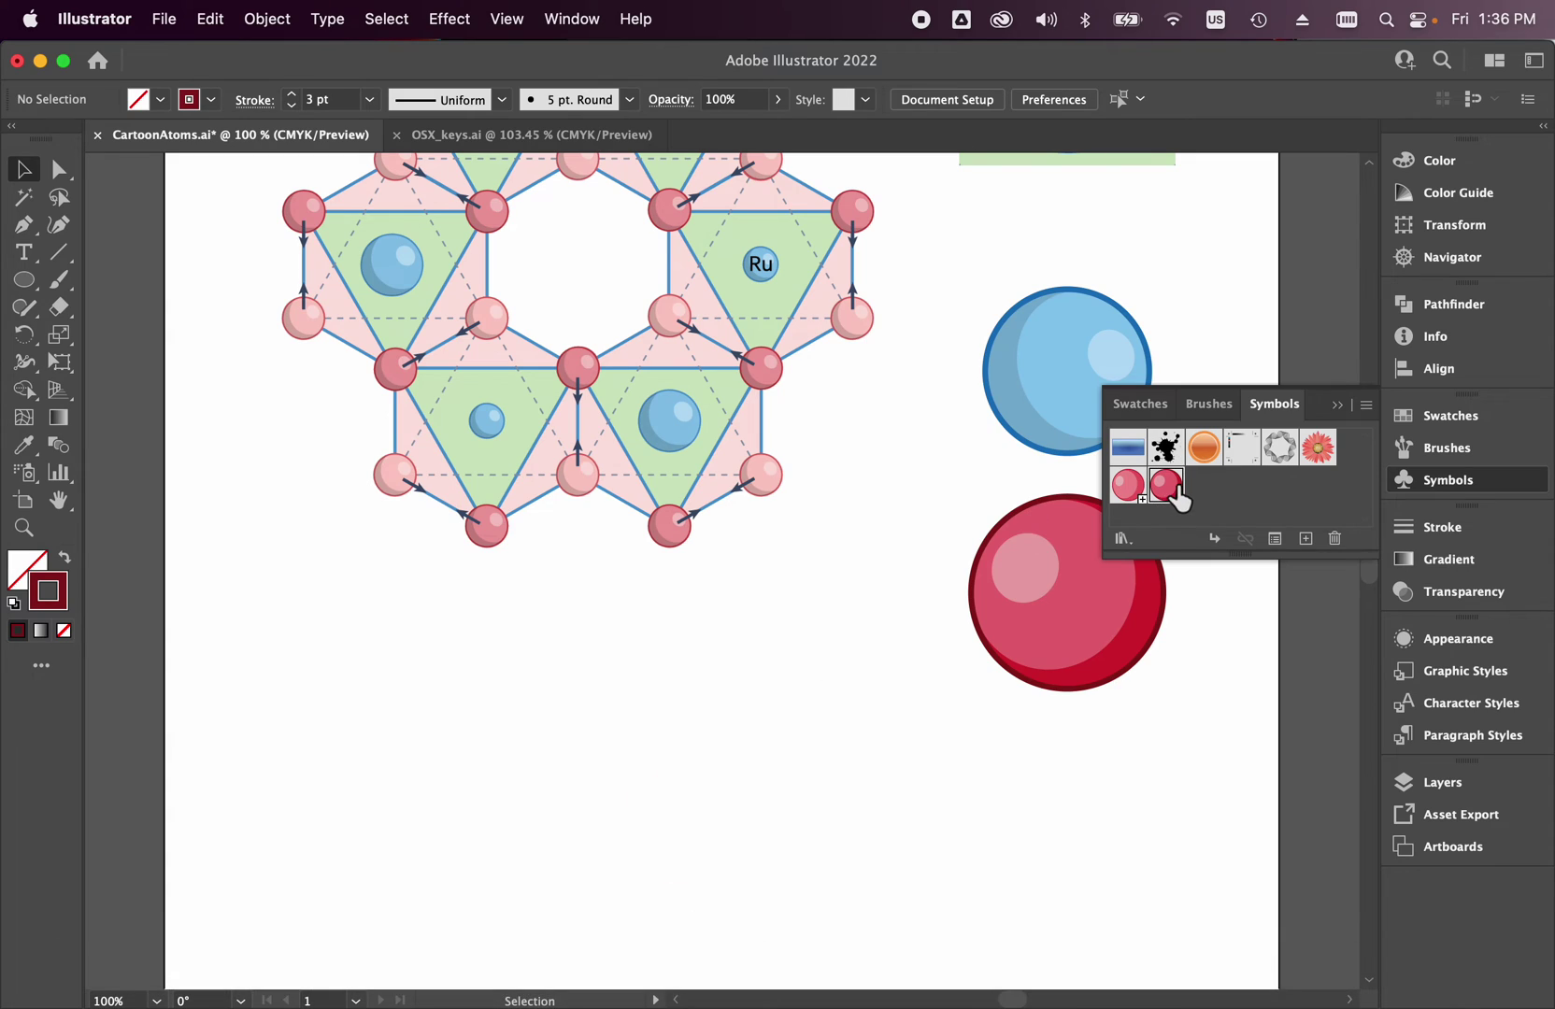
left_click_drag(1175, 494, 727, 760)
left_click(963, 742)
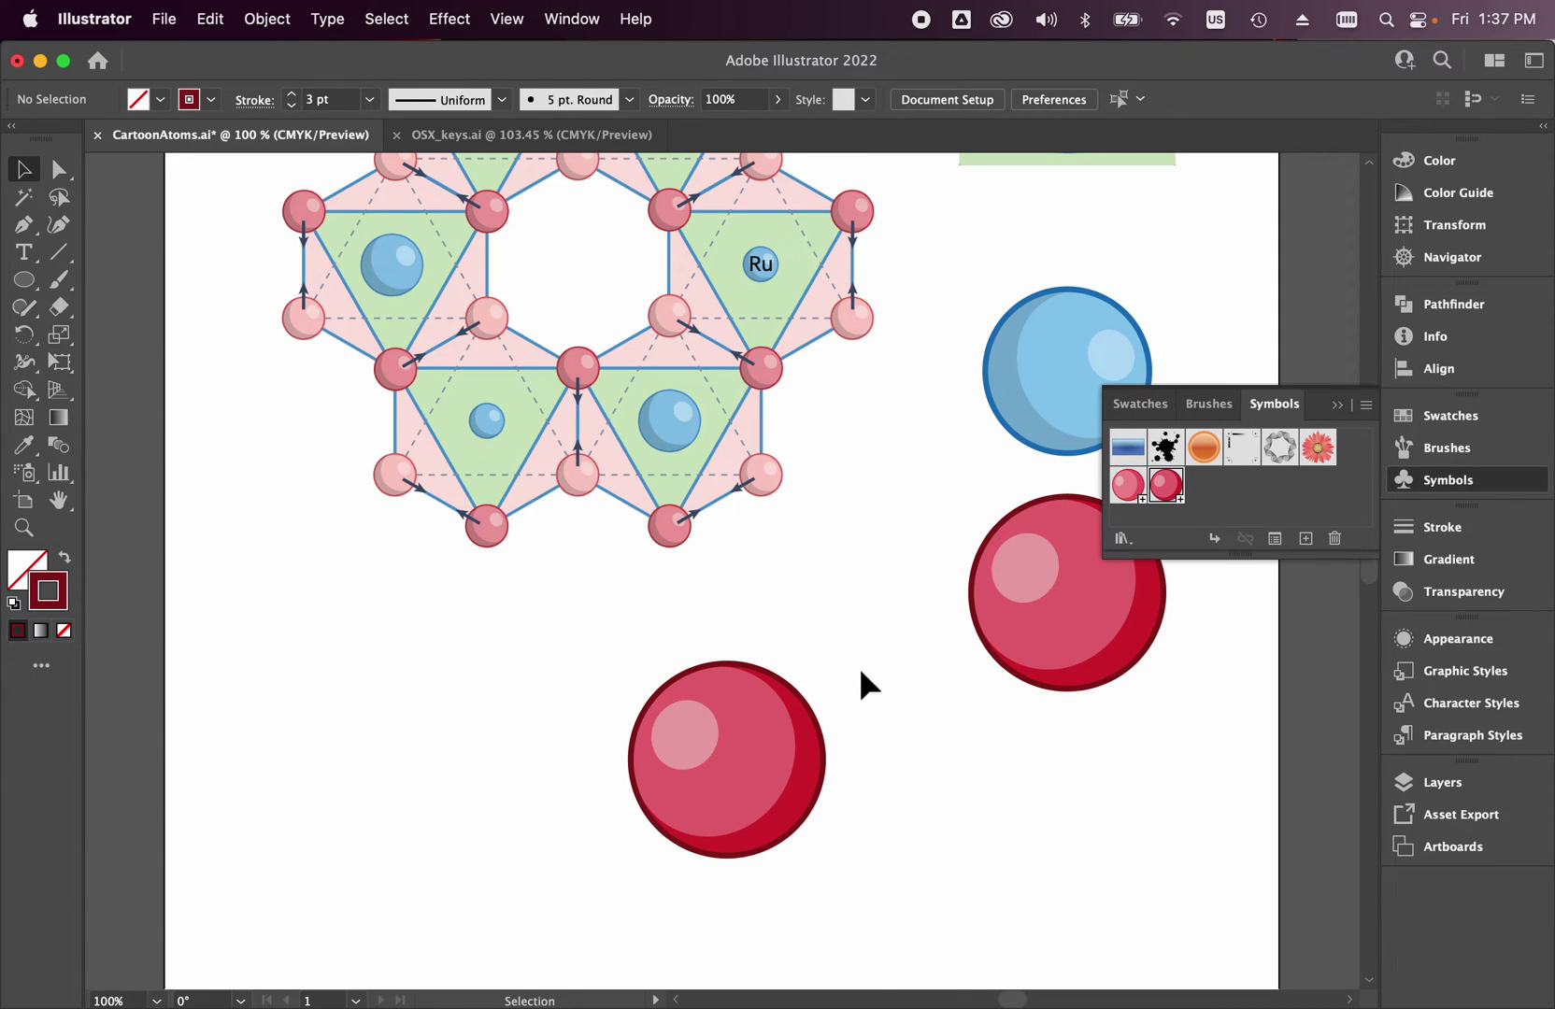
Fill the copied sphere's highlight with pale green C0F2C0 at a 120° hue.
key("a")
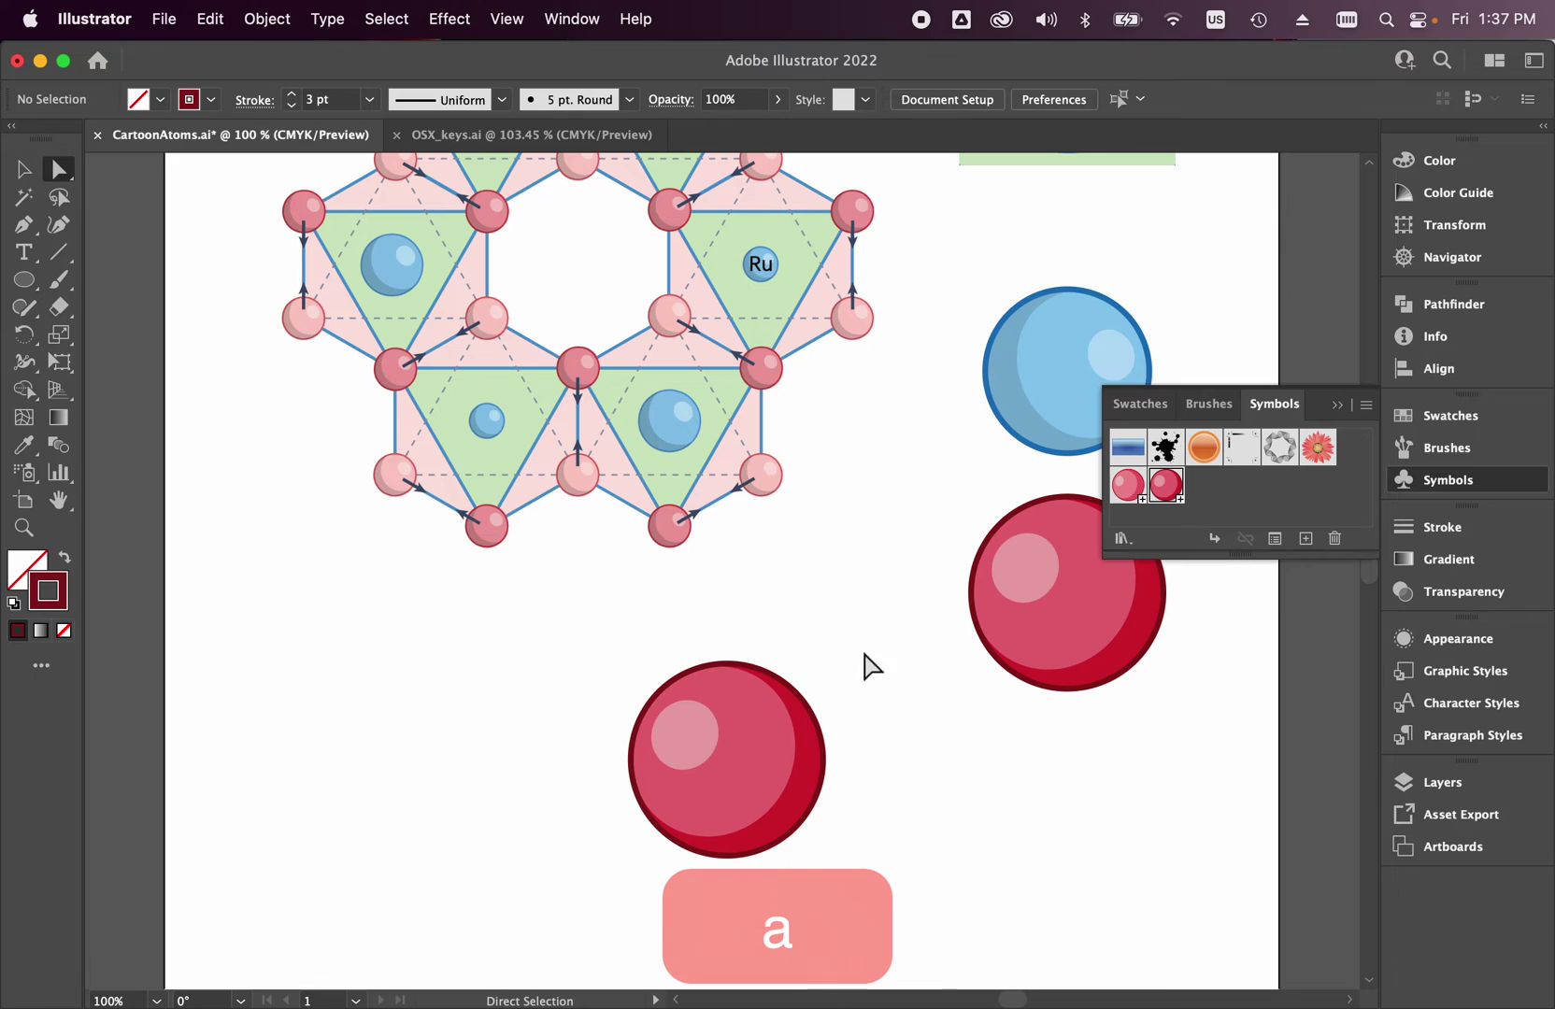
left_click(700, 730)
left_click(31, 584)
double_click(32, 585)
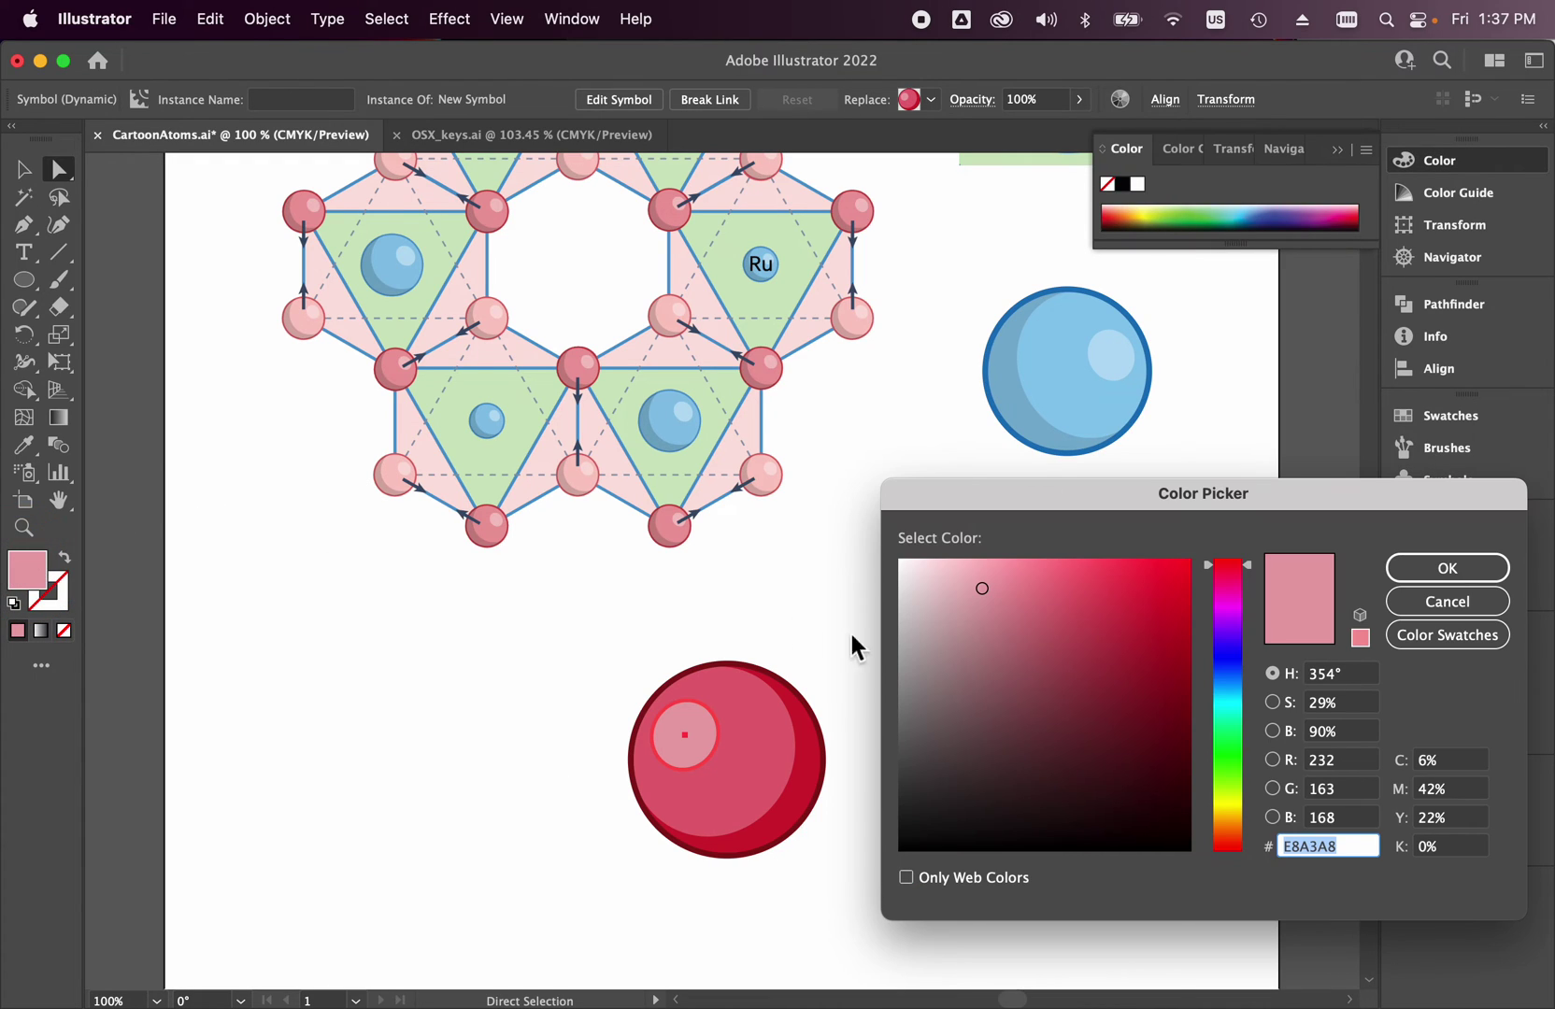
left_click(1223, 746)
left_click(1220, 766)
left_click(1218, 755)
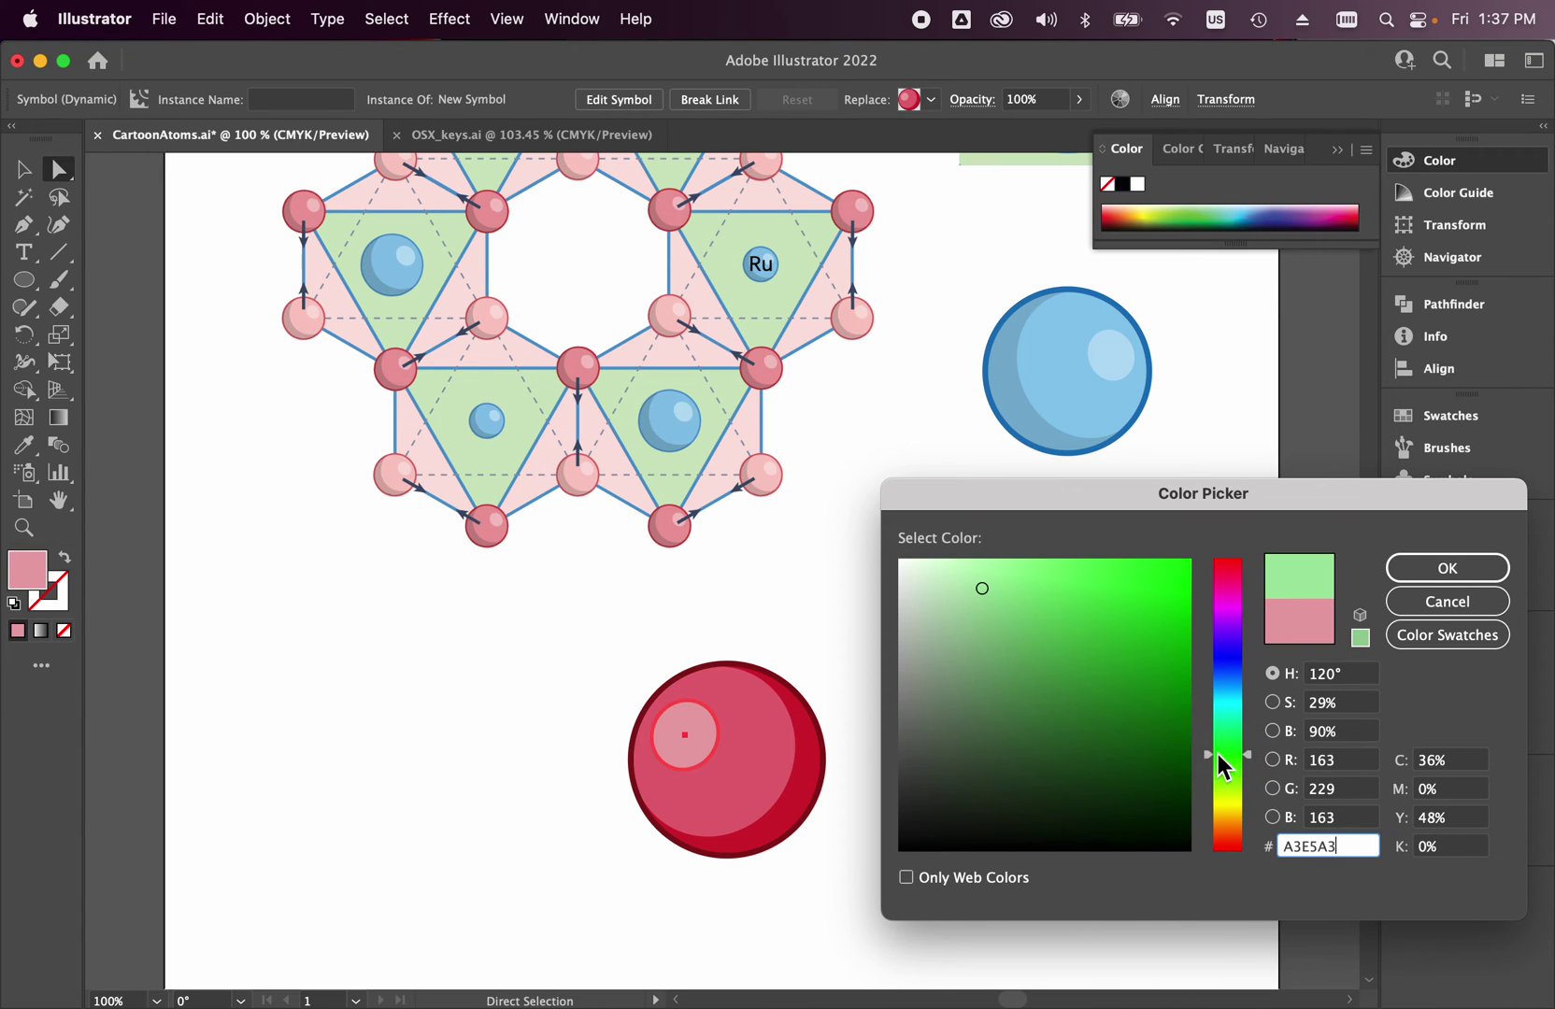
left_click(958, 572)
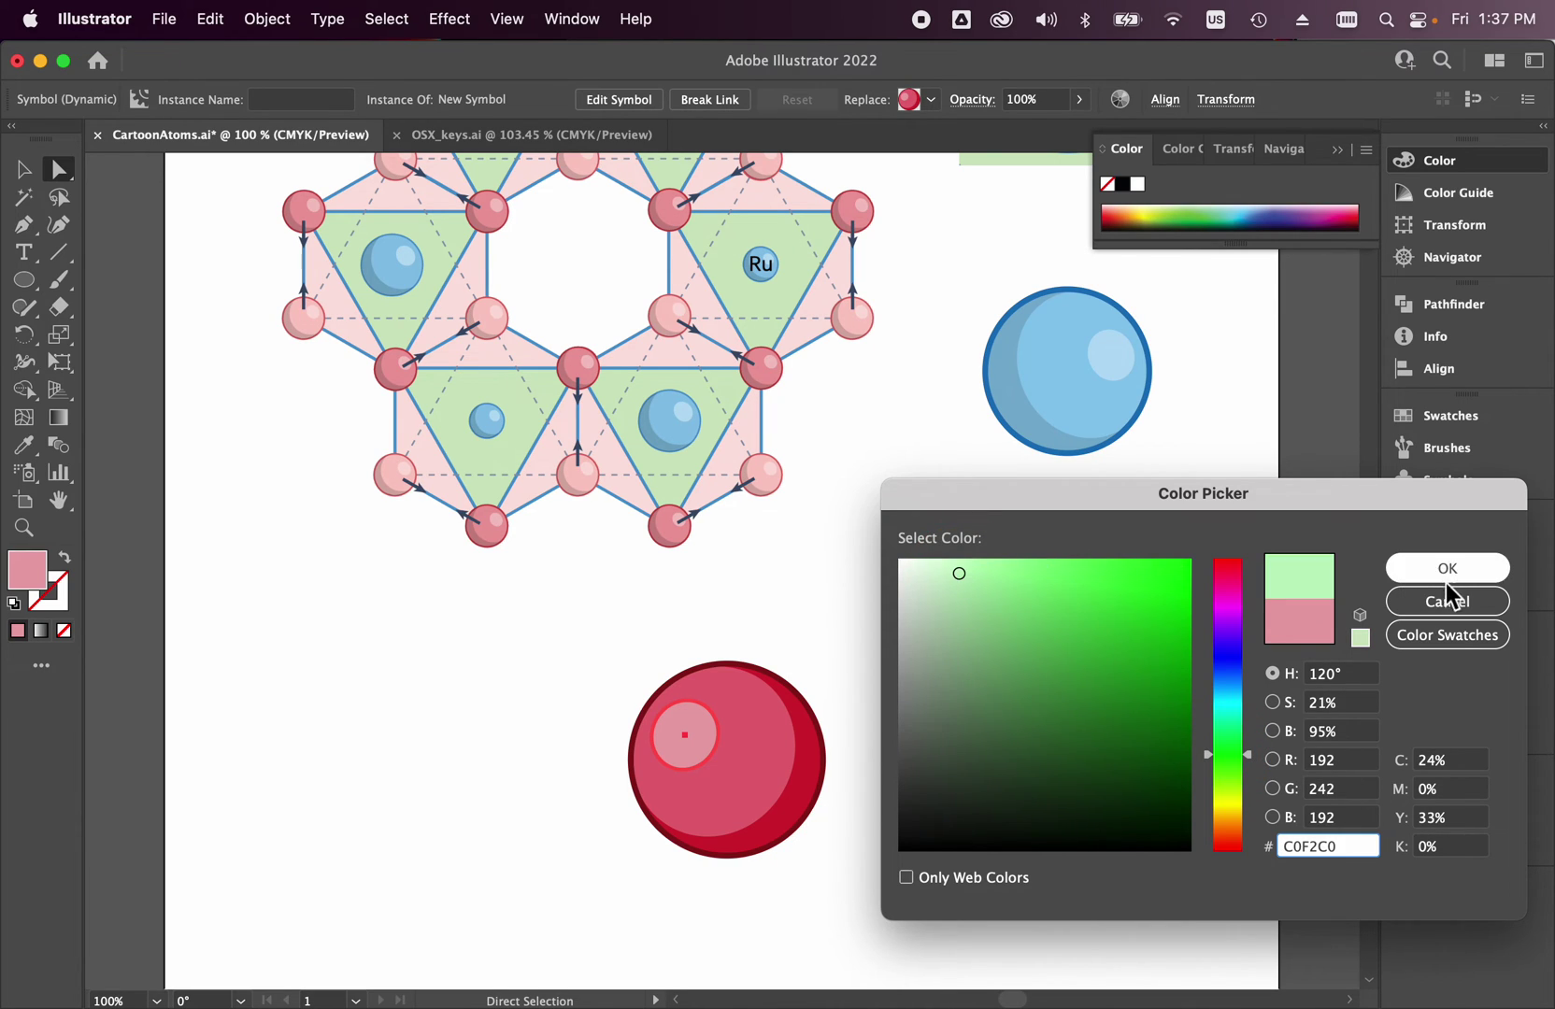
left_click(1481, 572)
Select the copy's red body and view its fill colour without changing it.
left_click(762, 737)
double_click(28, 570)
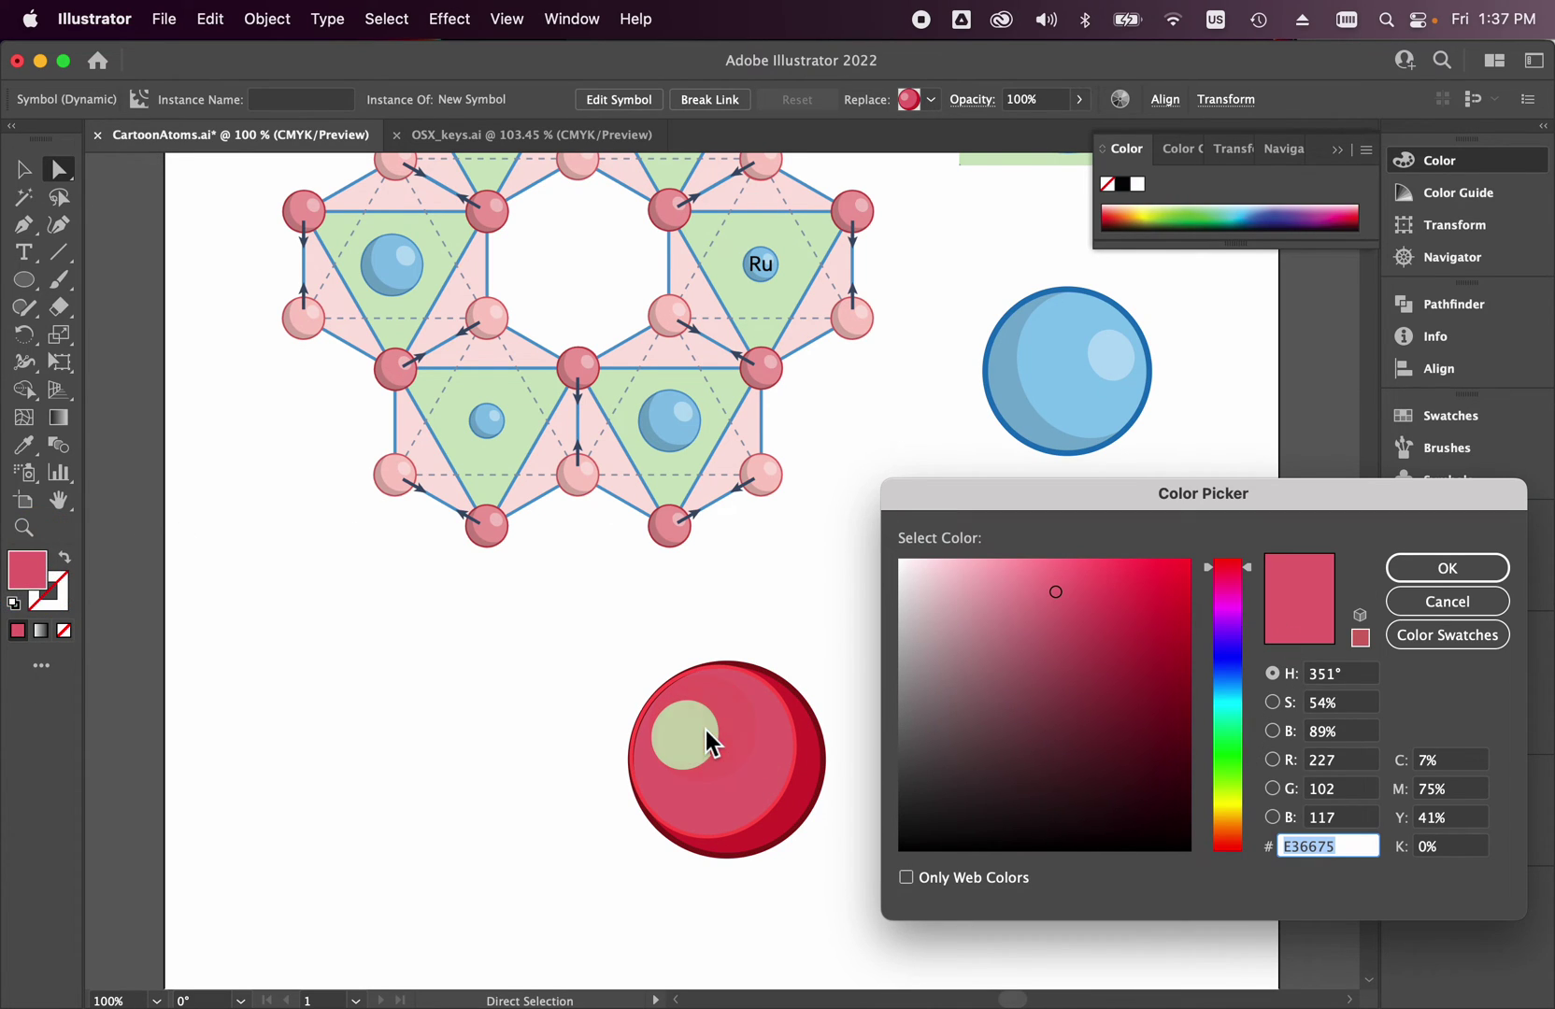
left_click(1455, 603)
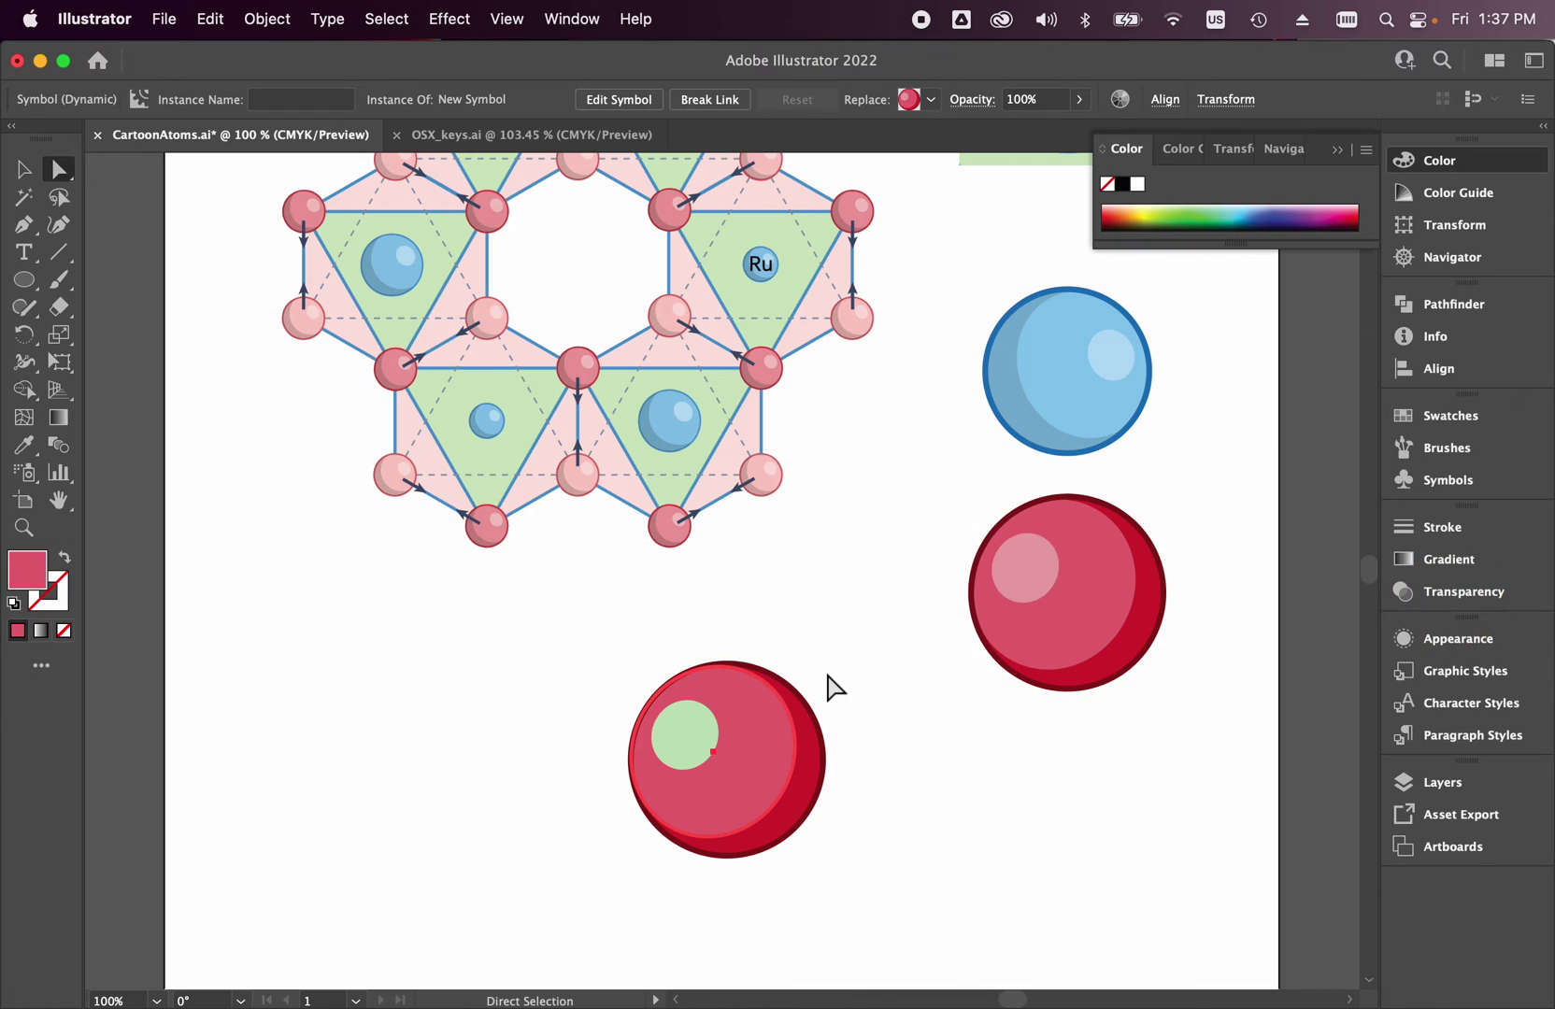
key("i")
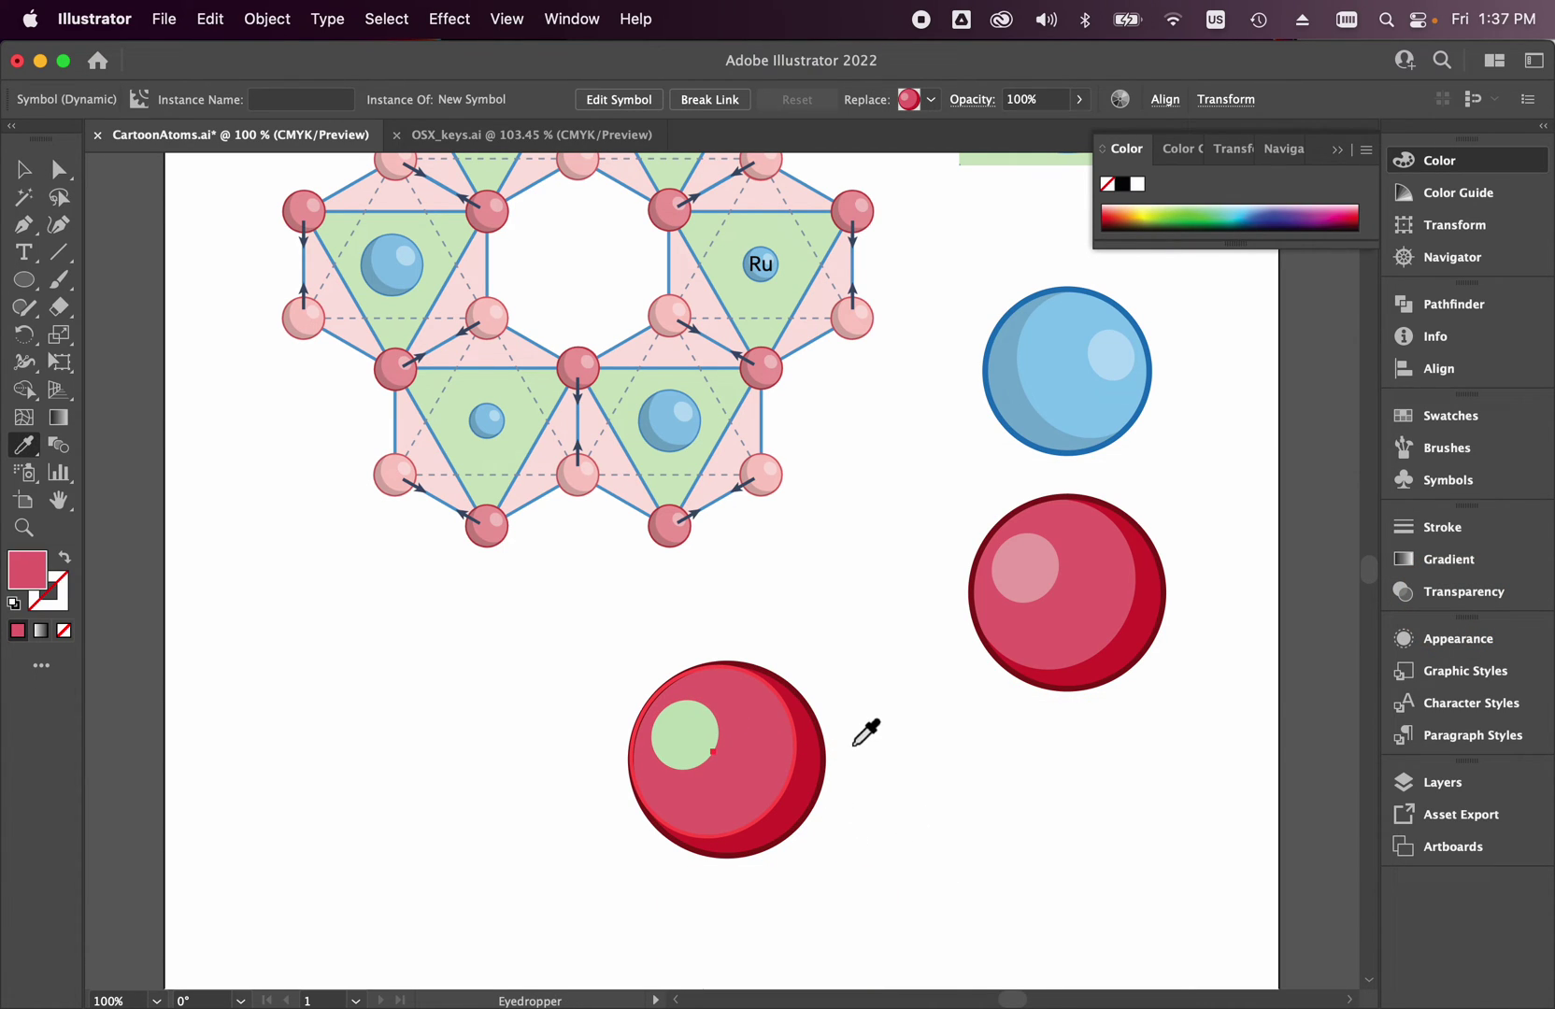
Use the Eyedropper to give the body and shadow crescent the highlight's pale green.
left_click(744, 753)
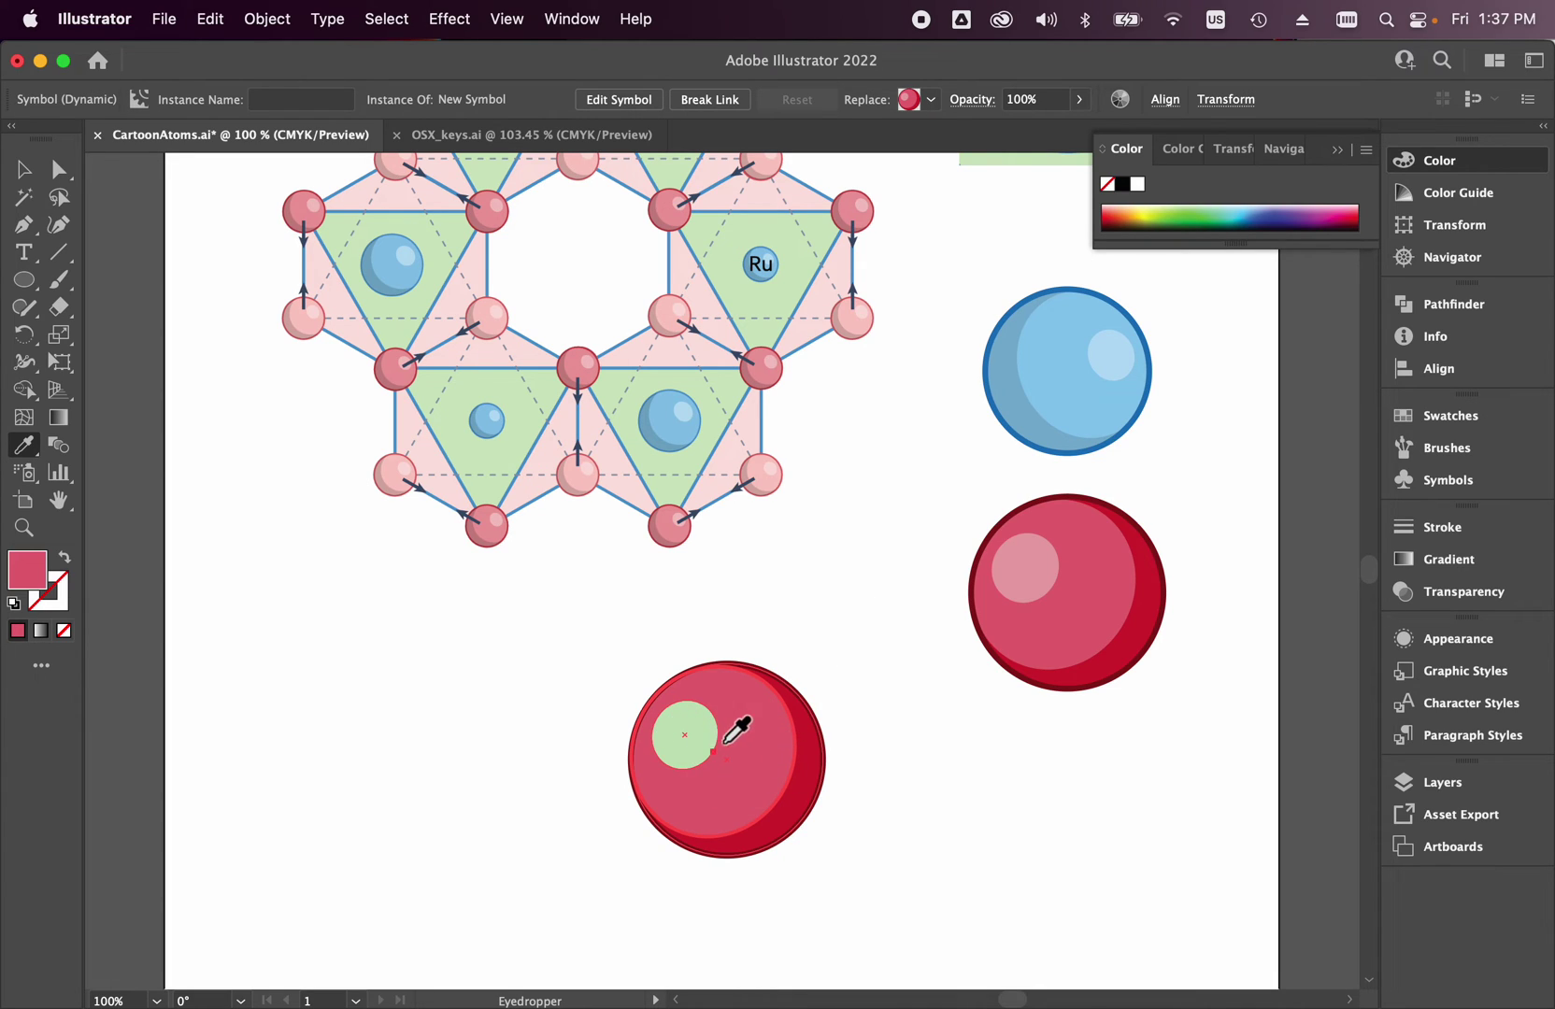
left_click(696, 734)
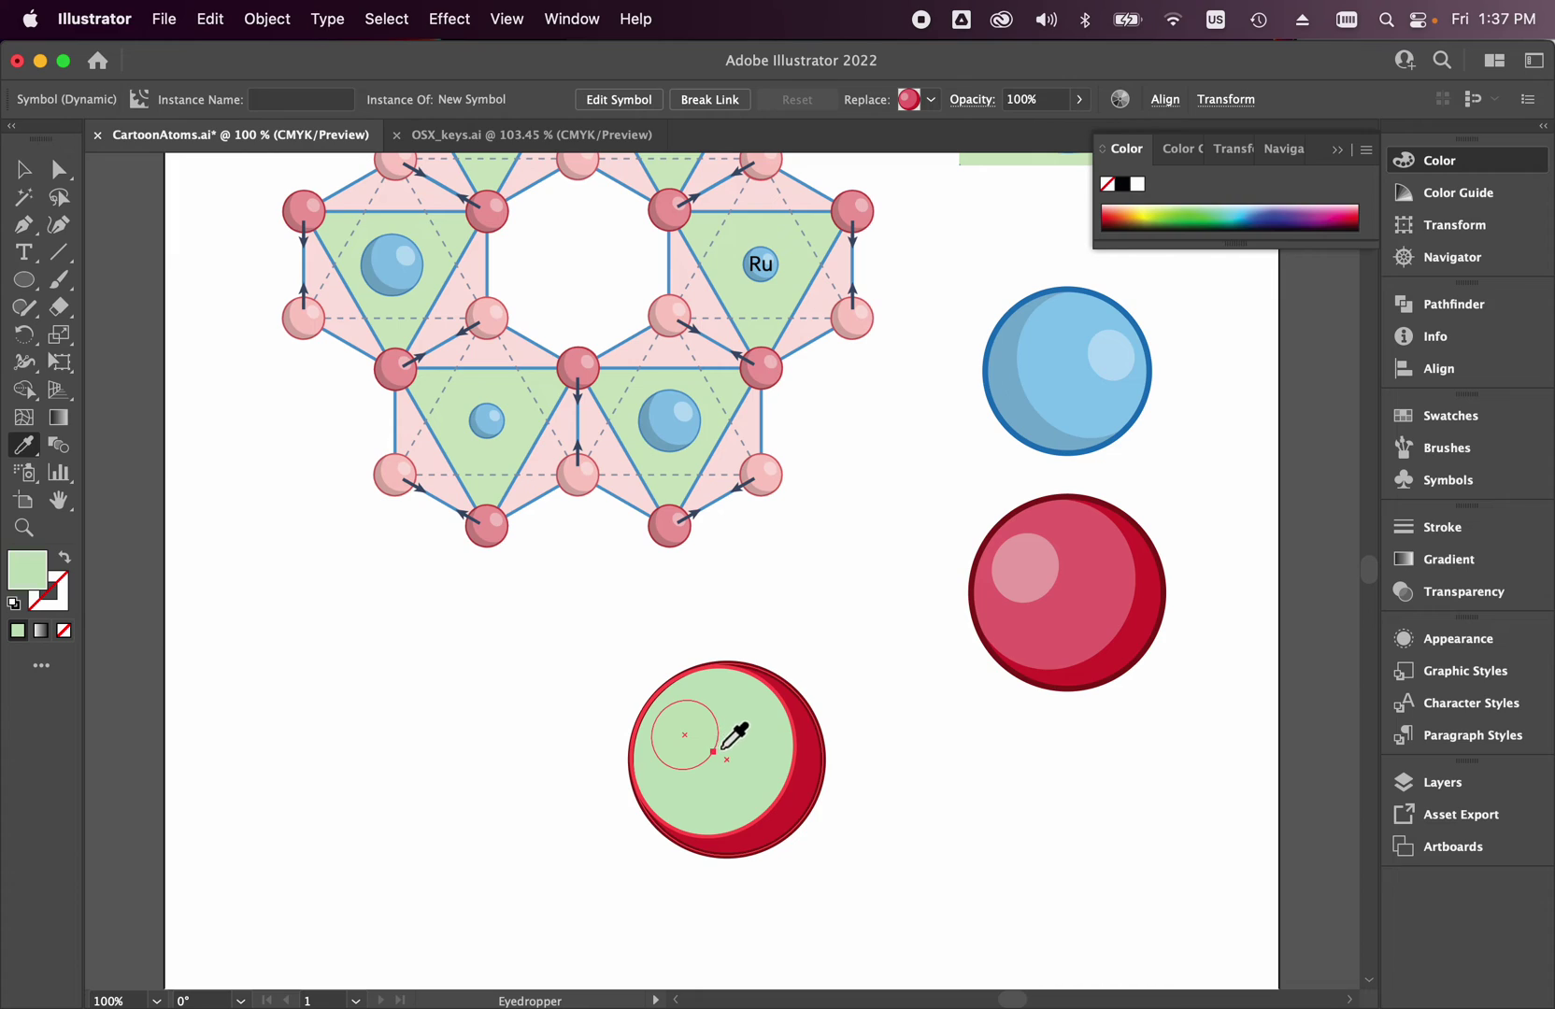
key("a")
left_click(806, 779)
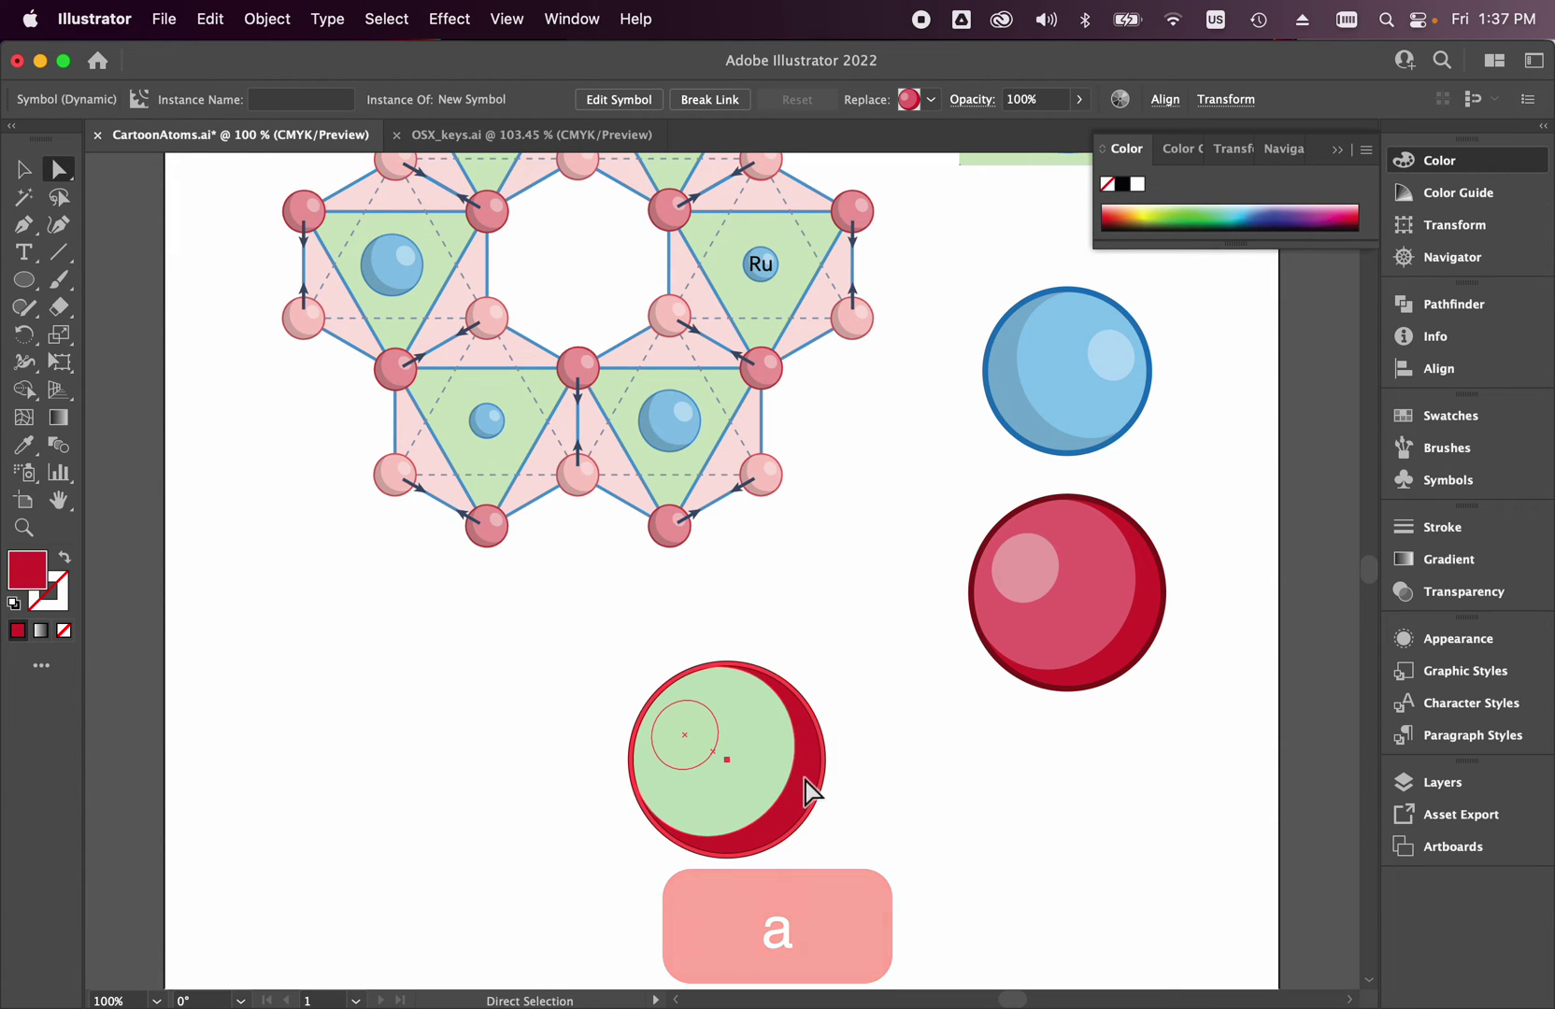
key("i")
left_click(764, 749)
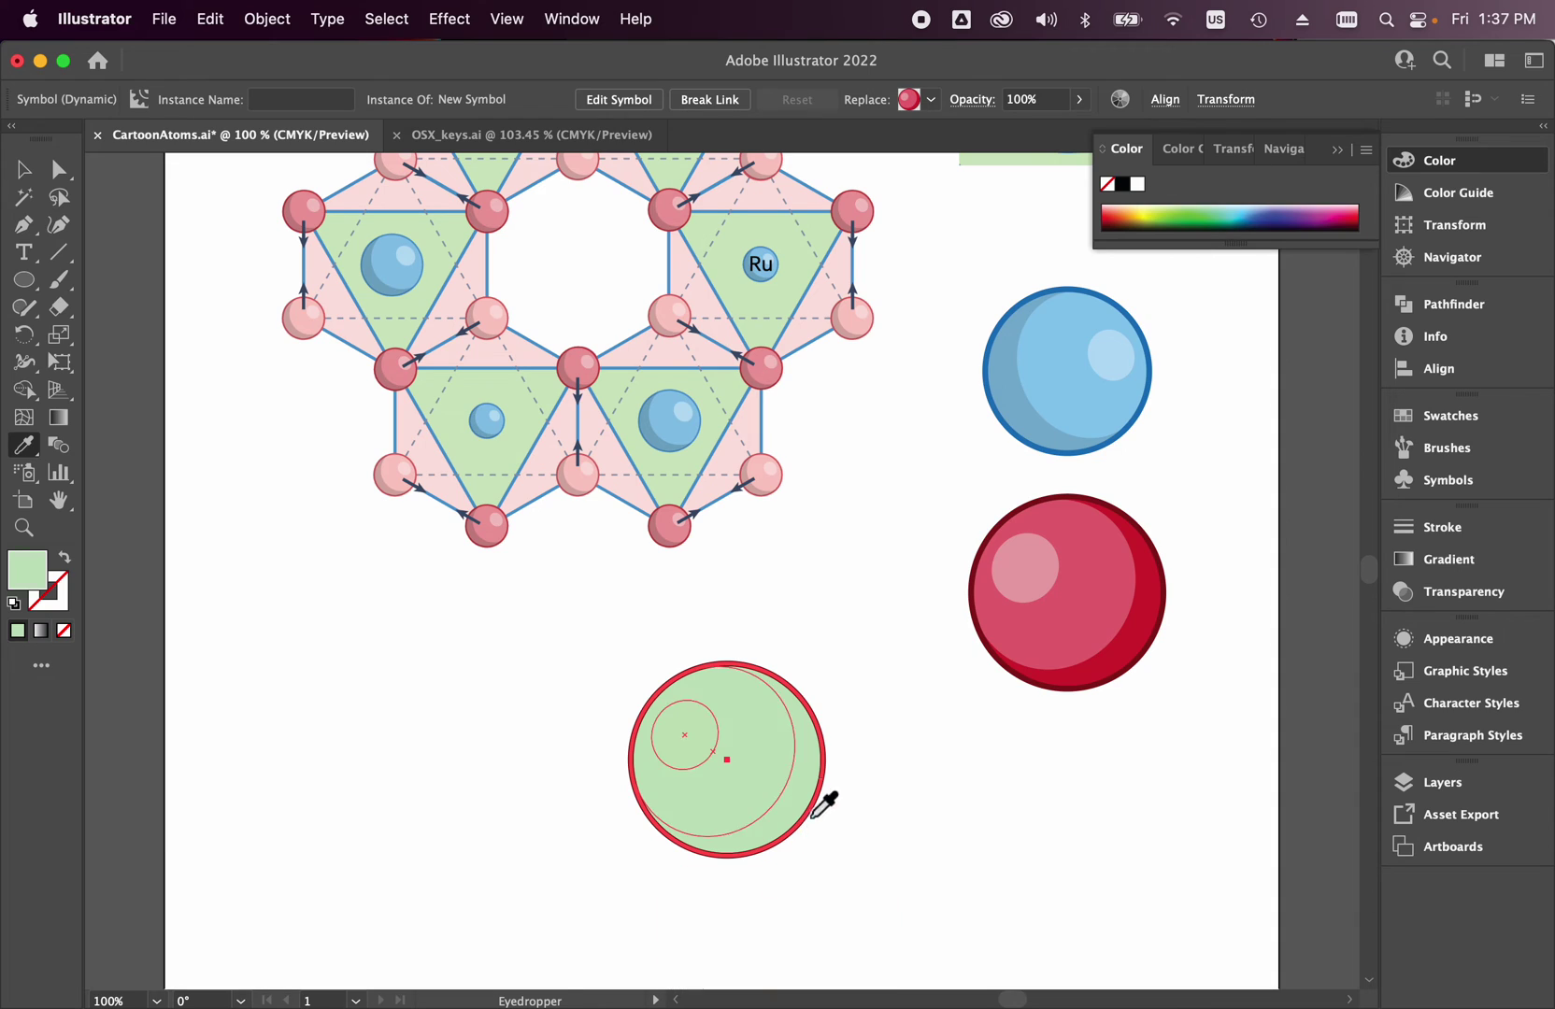
key("v")
left_click(843, 675)
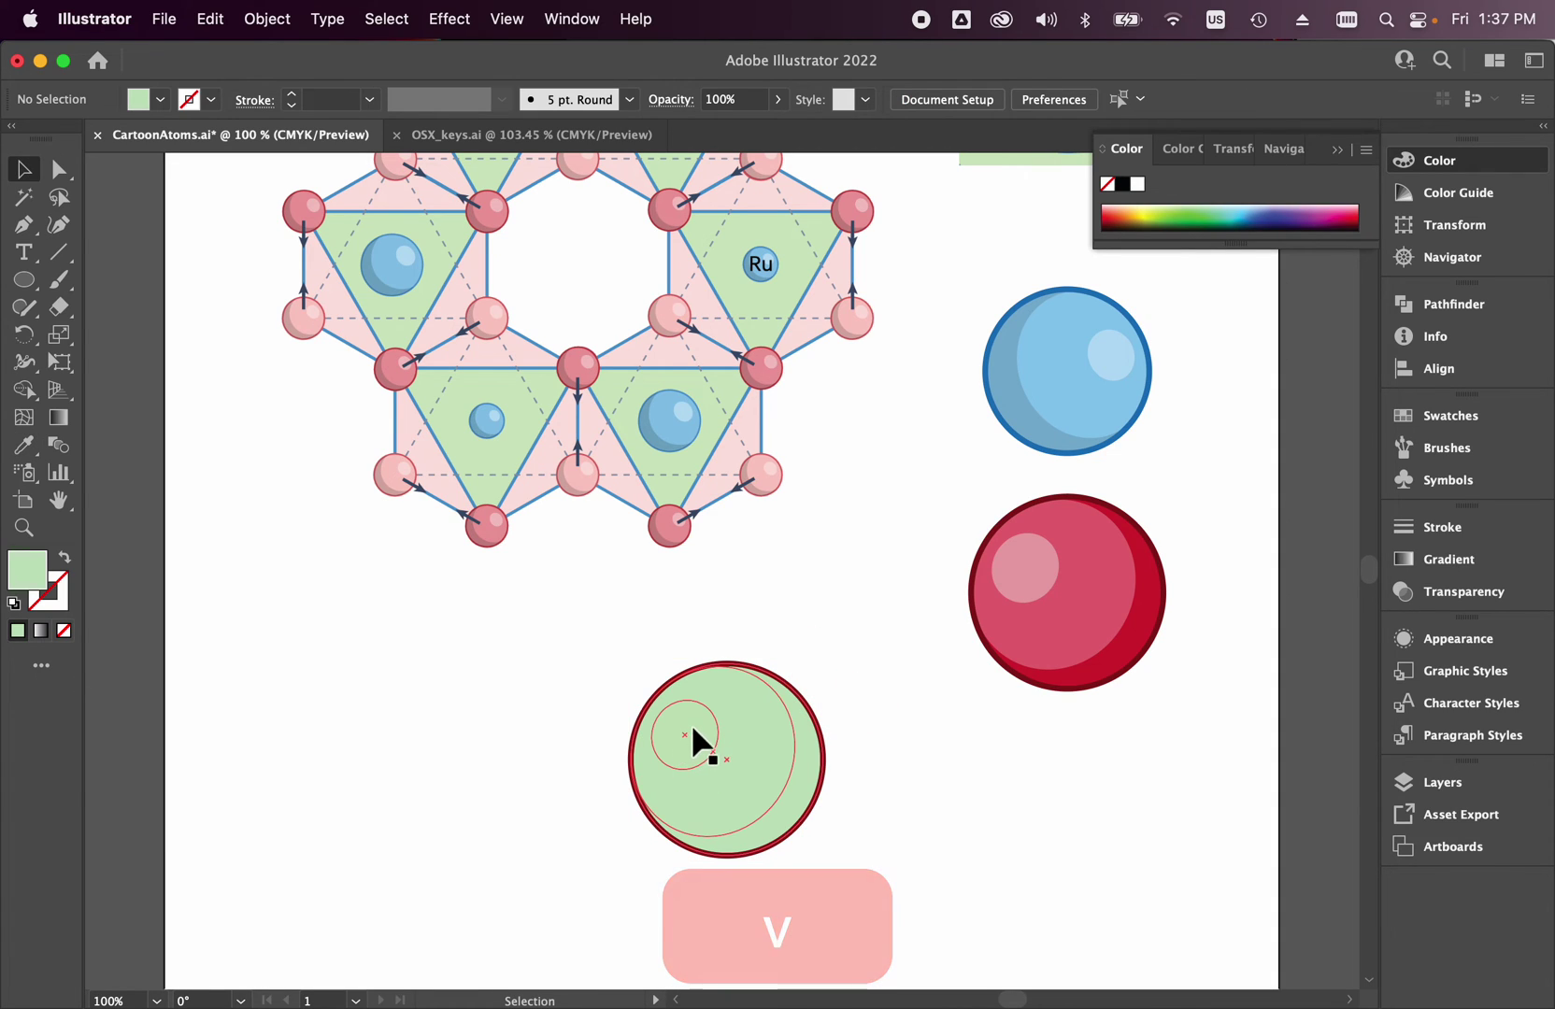
Recolour the body a brighter green and the outer shadow circle a darker green.
key("a")
left_click(766, 734)
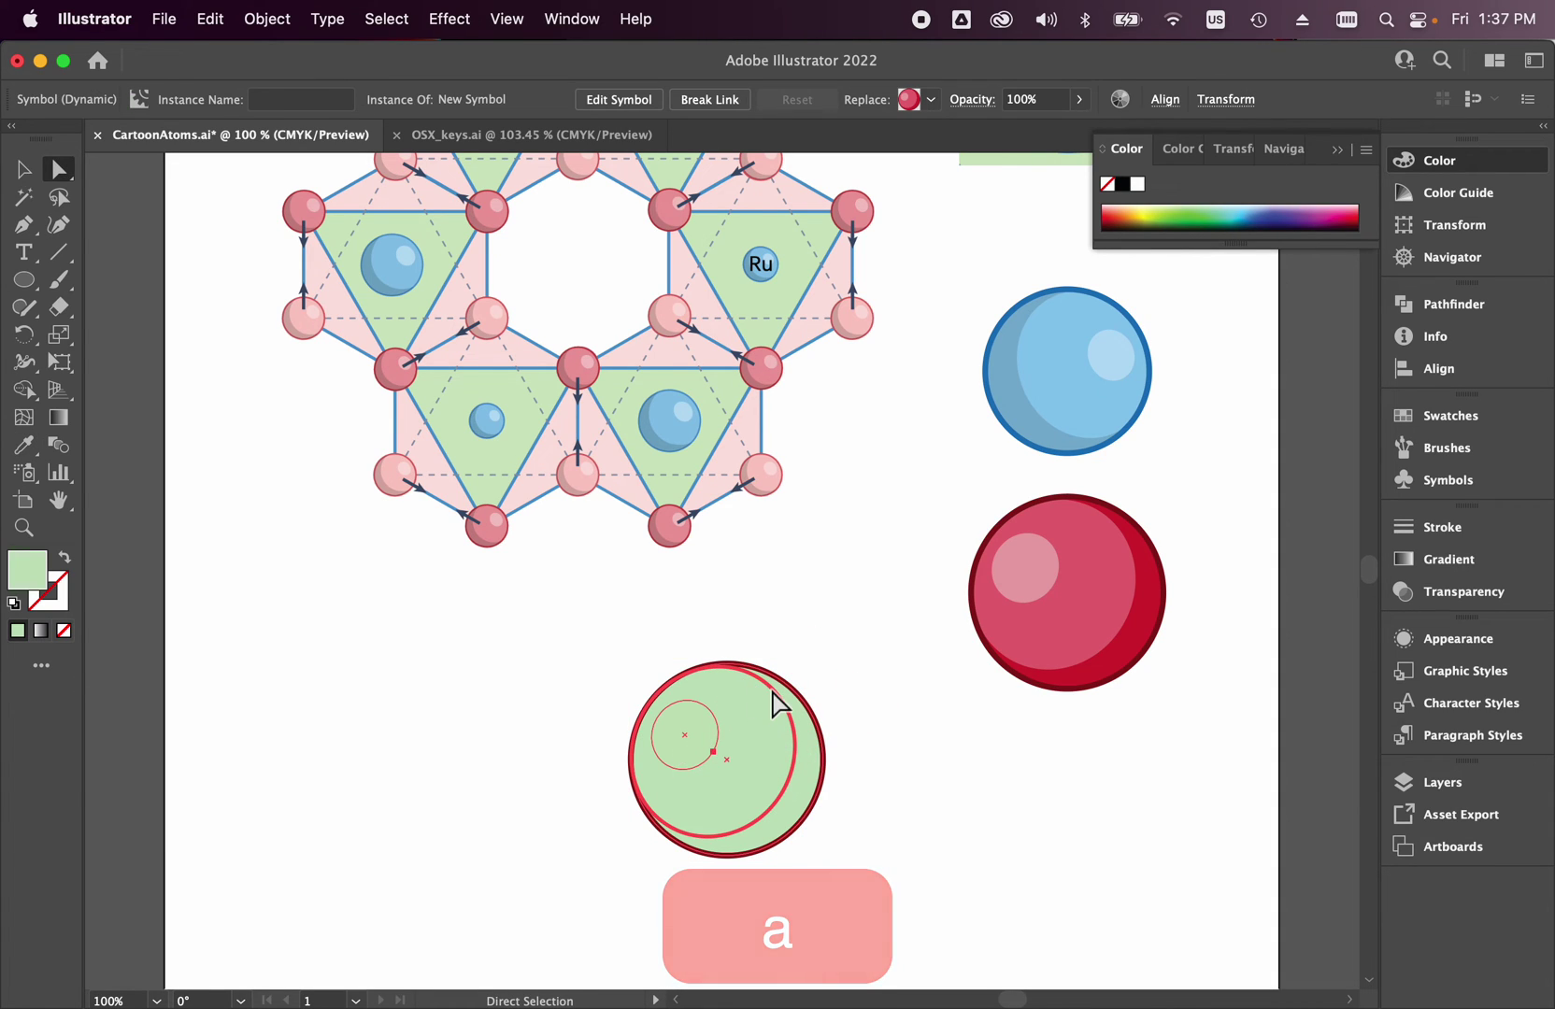
double_click(26, 570)
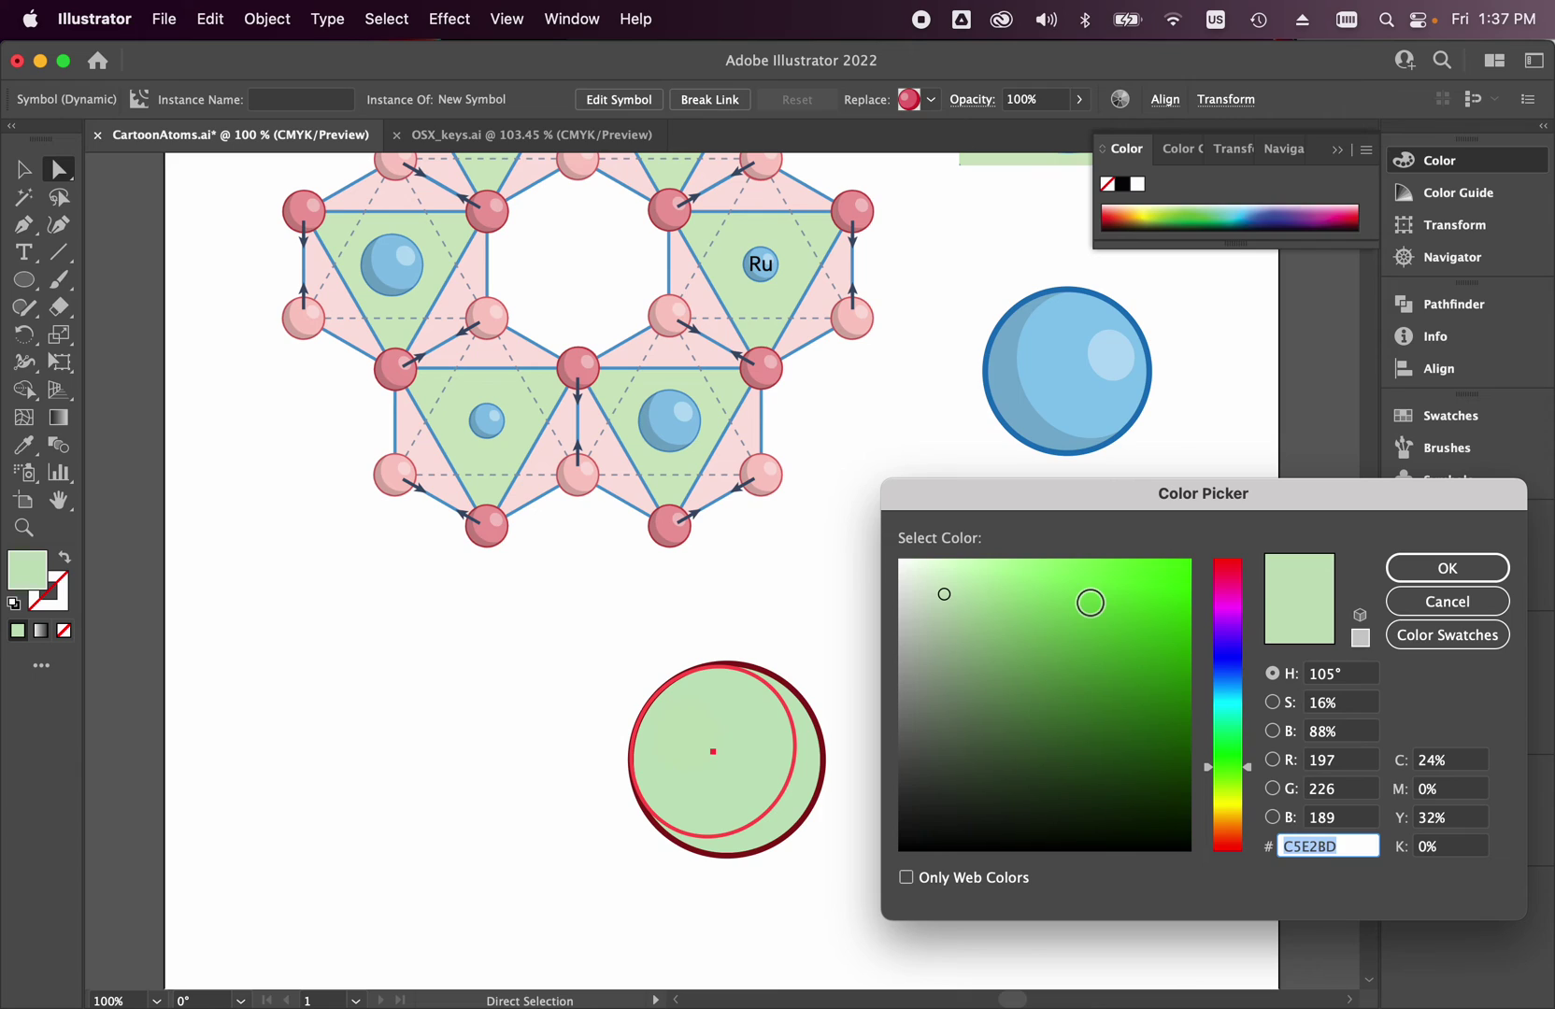
left_click(1090, 603)
left_click(1447, 568)
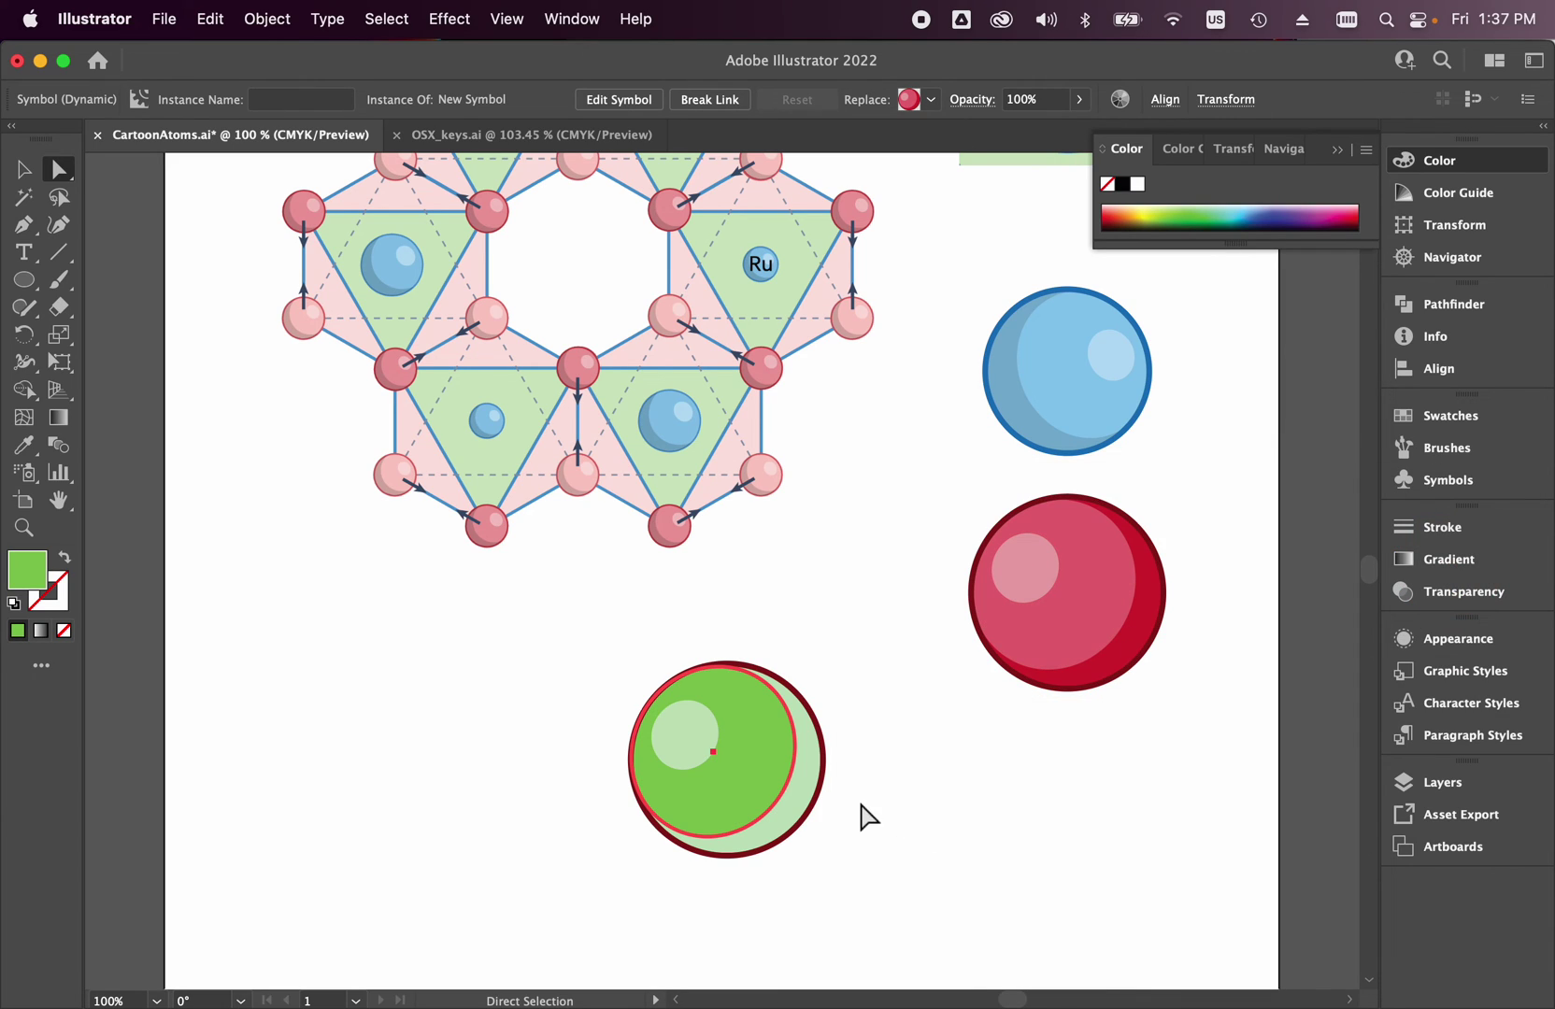
left_click(794, 787)
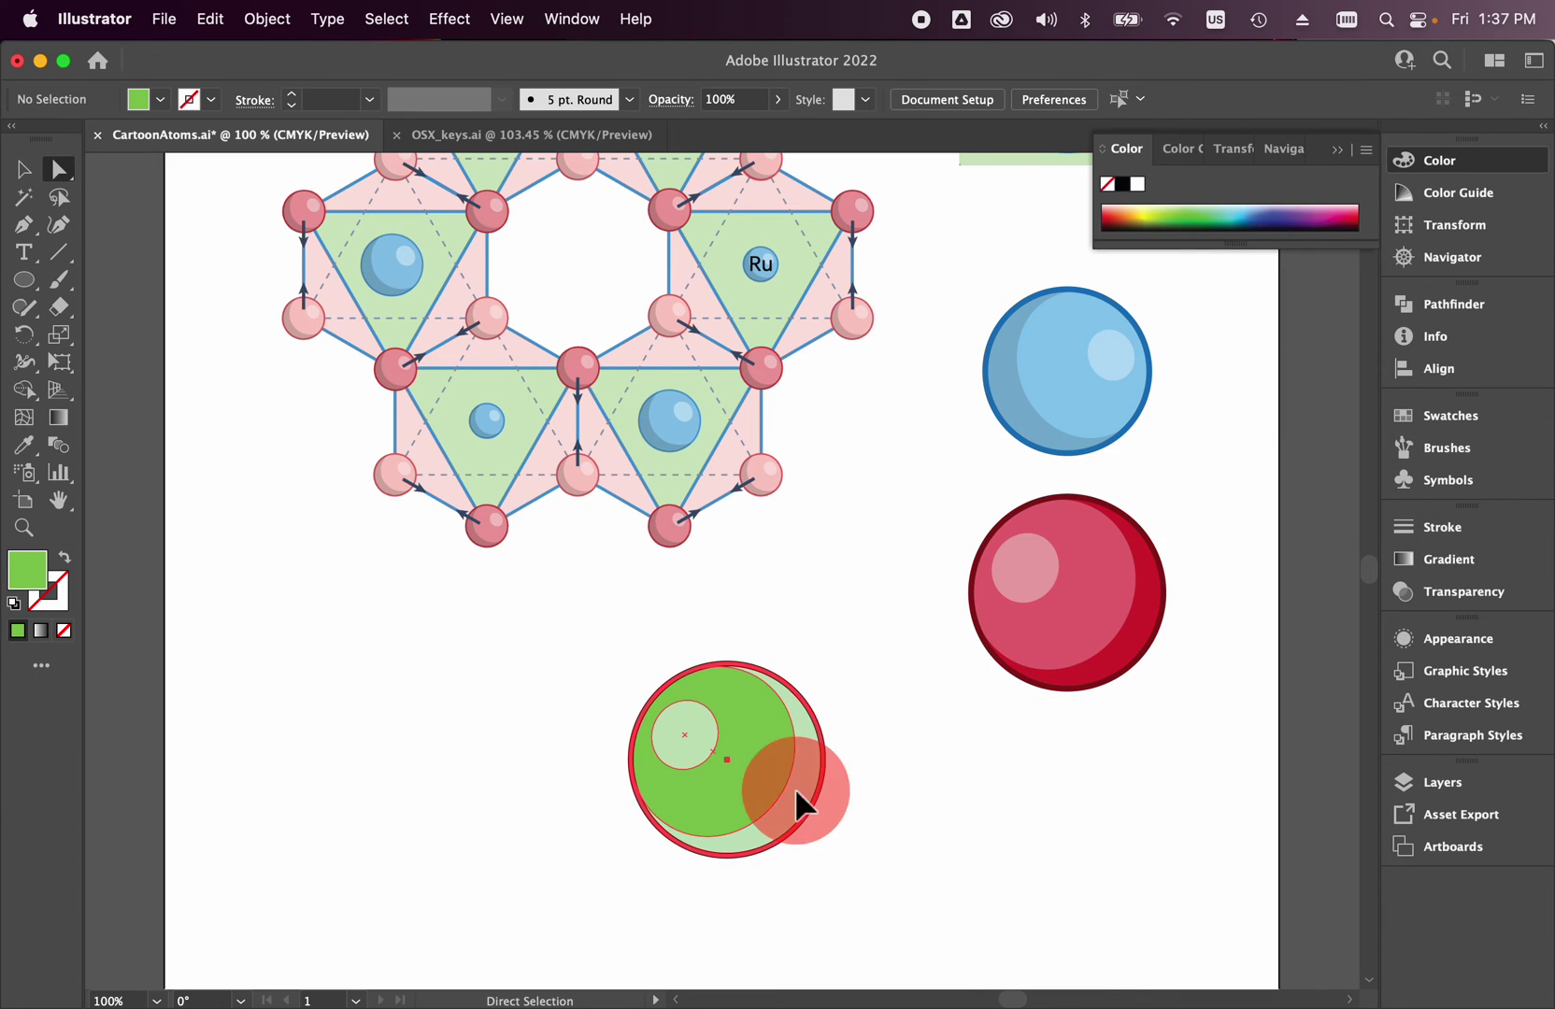
double_click(28, 589)
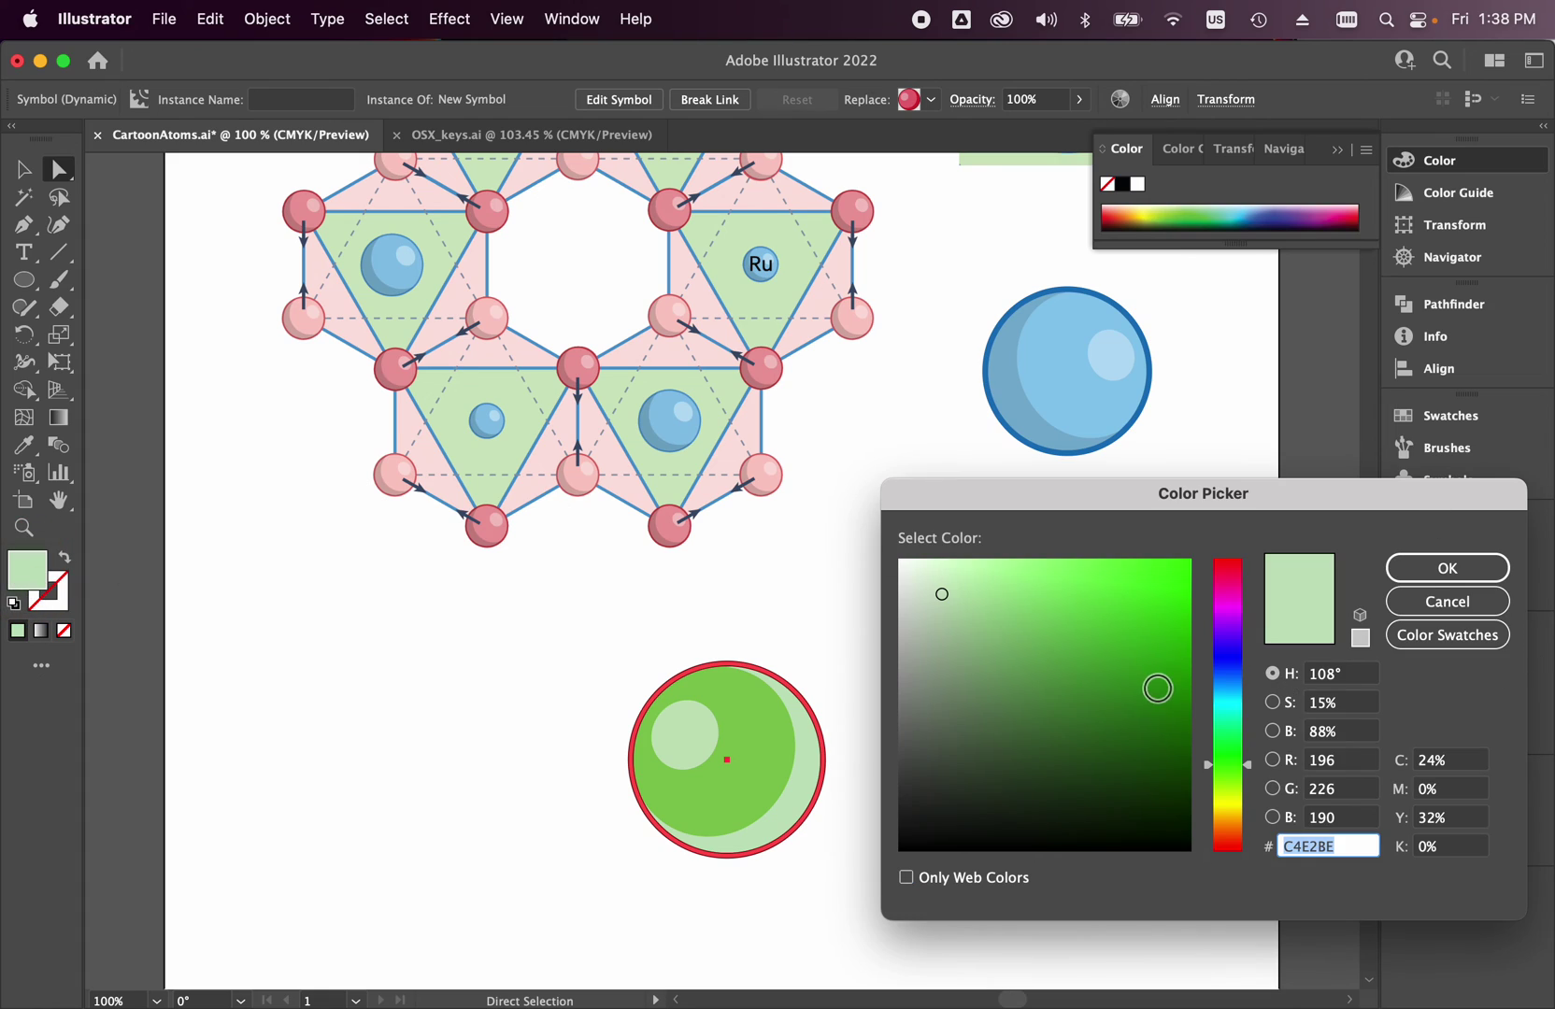
left_click(1136, 688)
left_click(1465, 571)
left_click(910, 797)
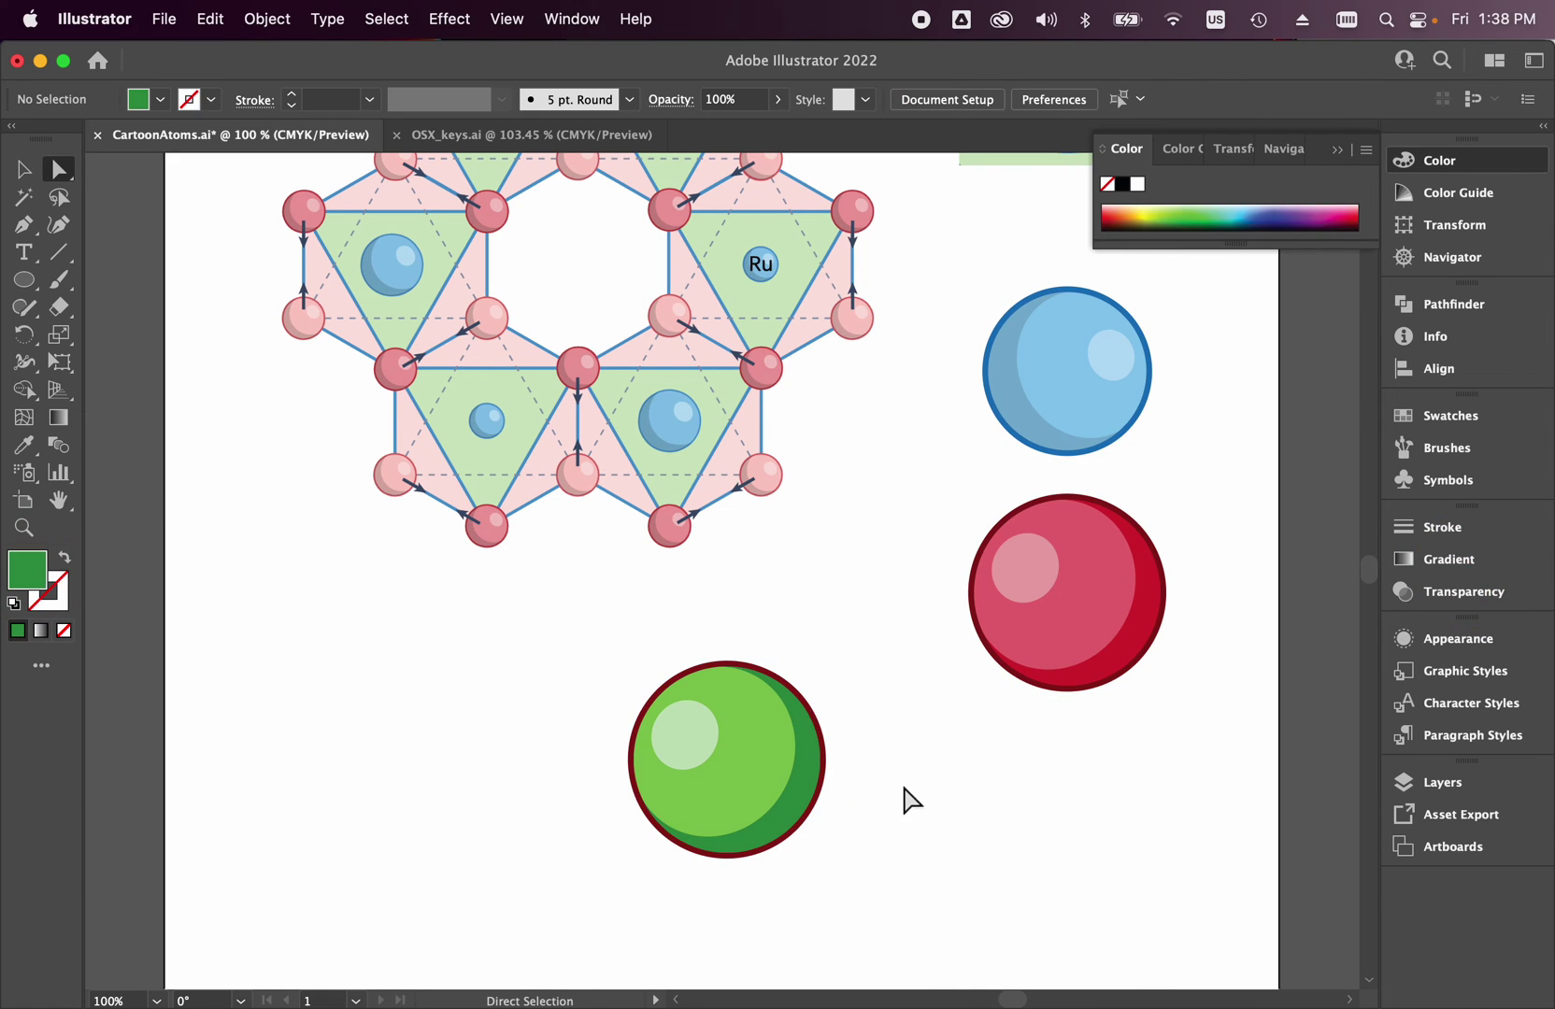
Change the sphere's outline stroke from red to dark green 013D11.
key("v")
left_click(823, 775)
left_click(885, 824)
key("a")
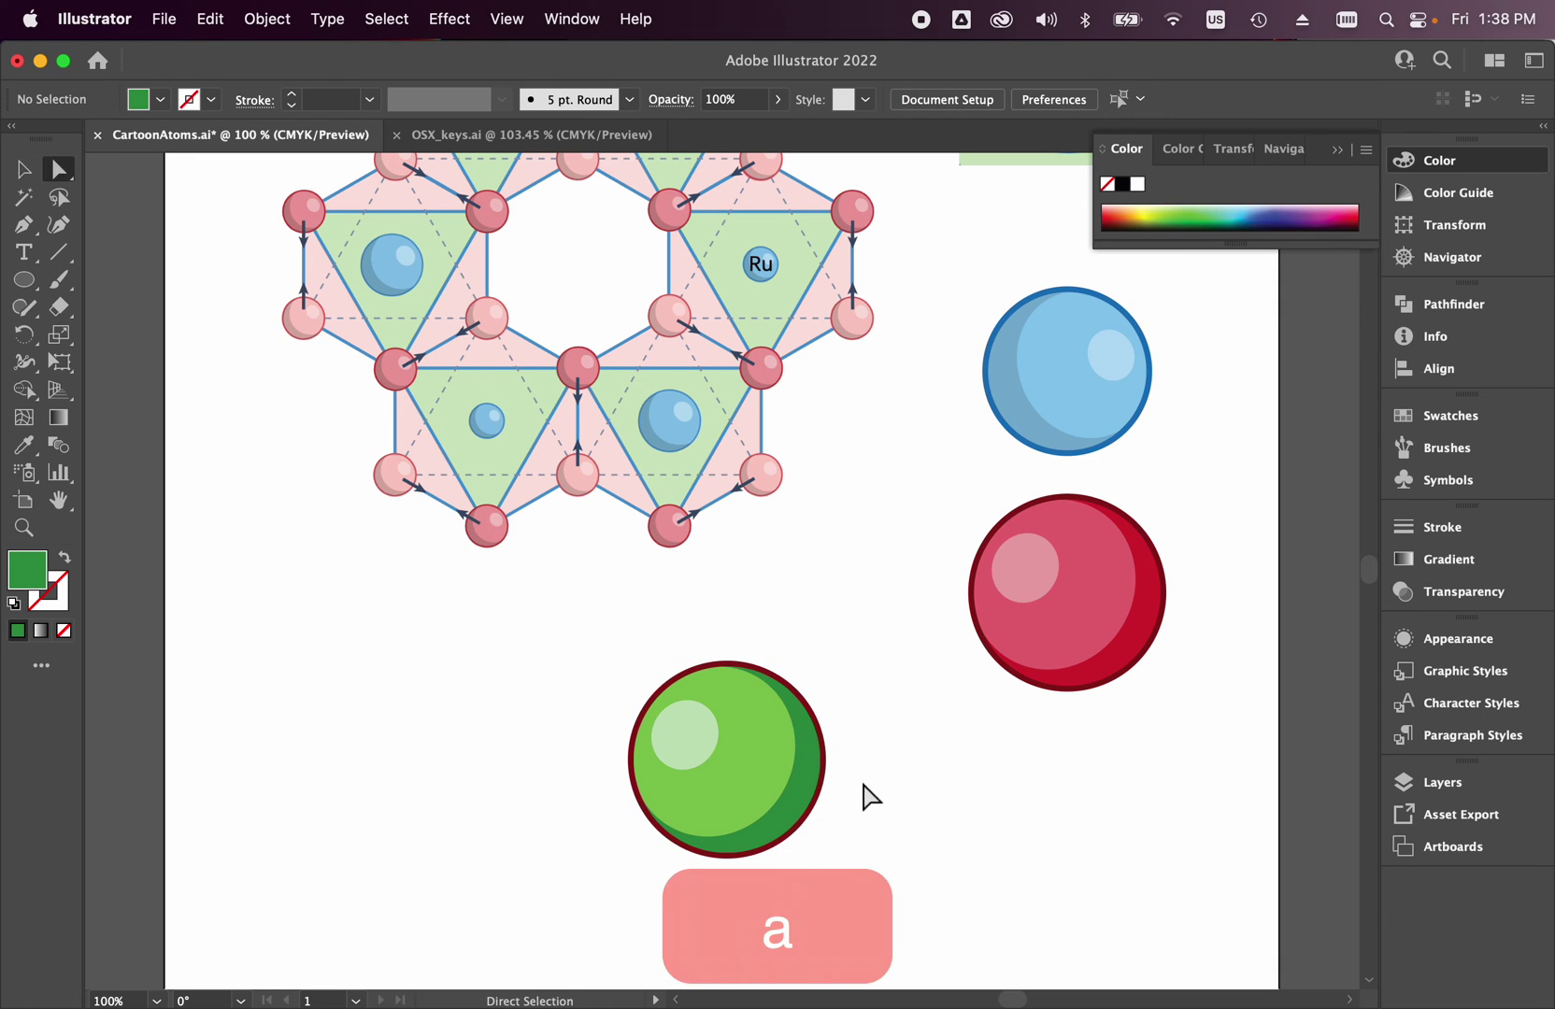
left_click(829, 778)
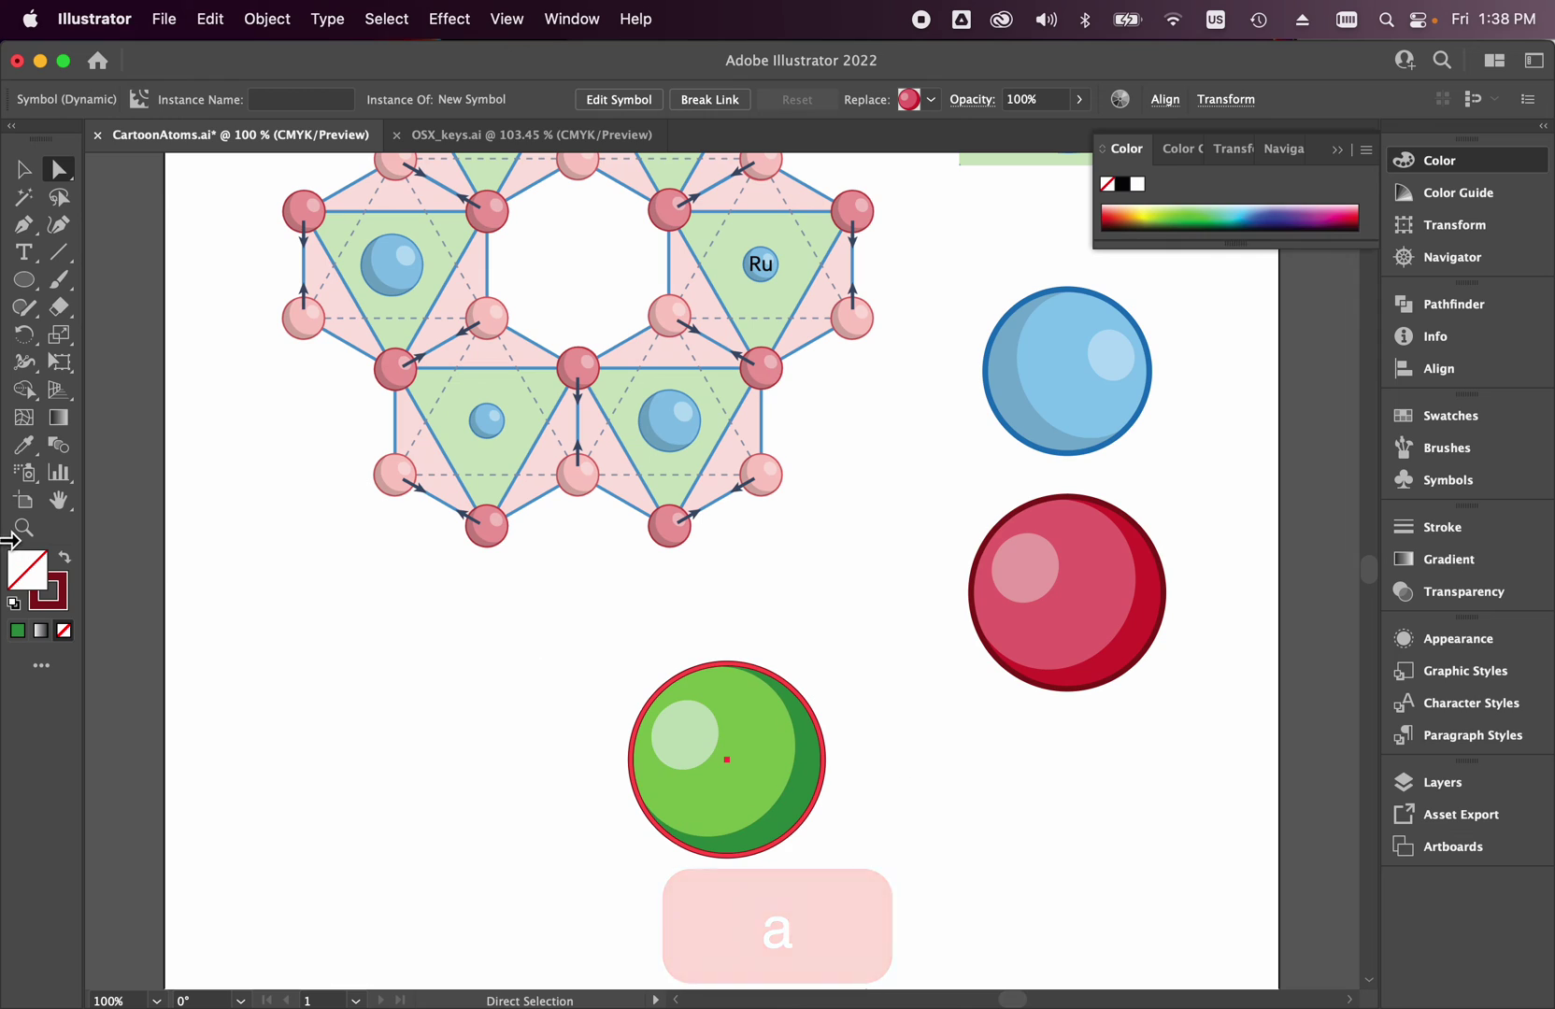
double_click(65, 602)
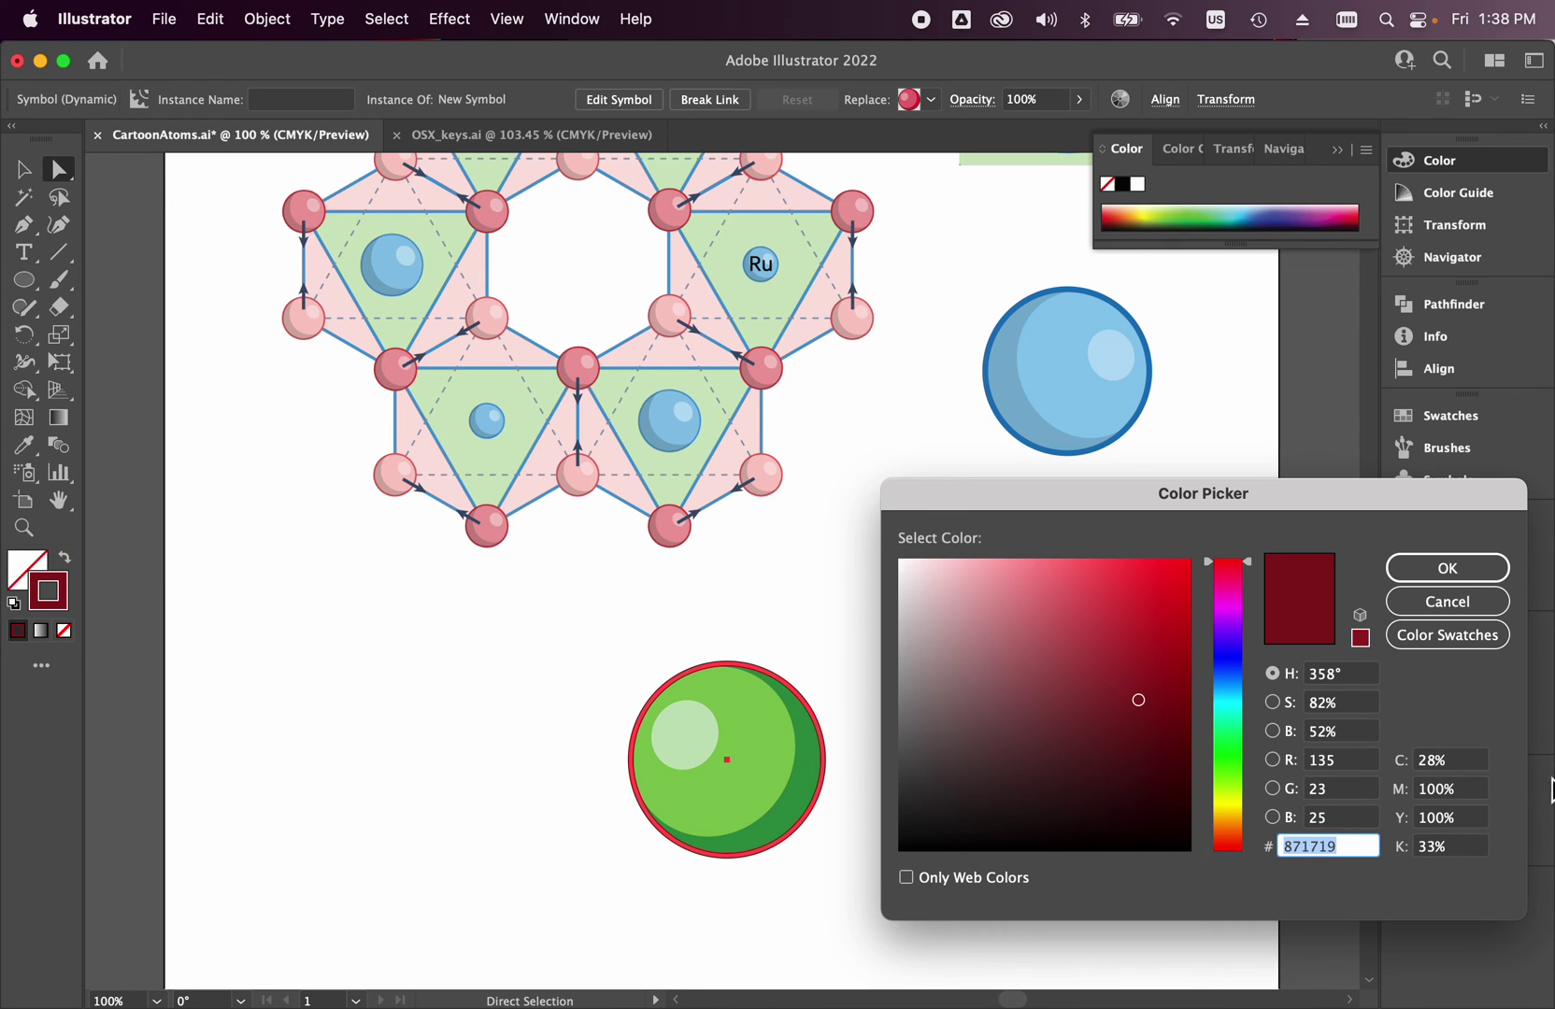
left_click(1245, 741)
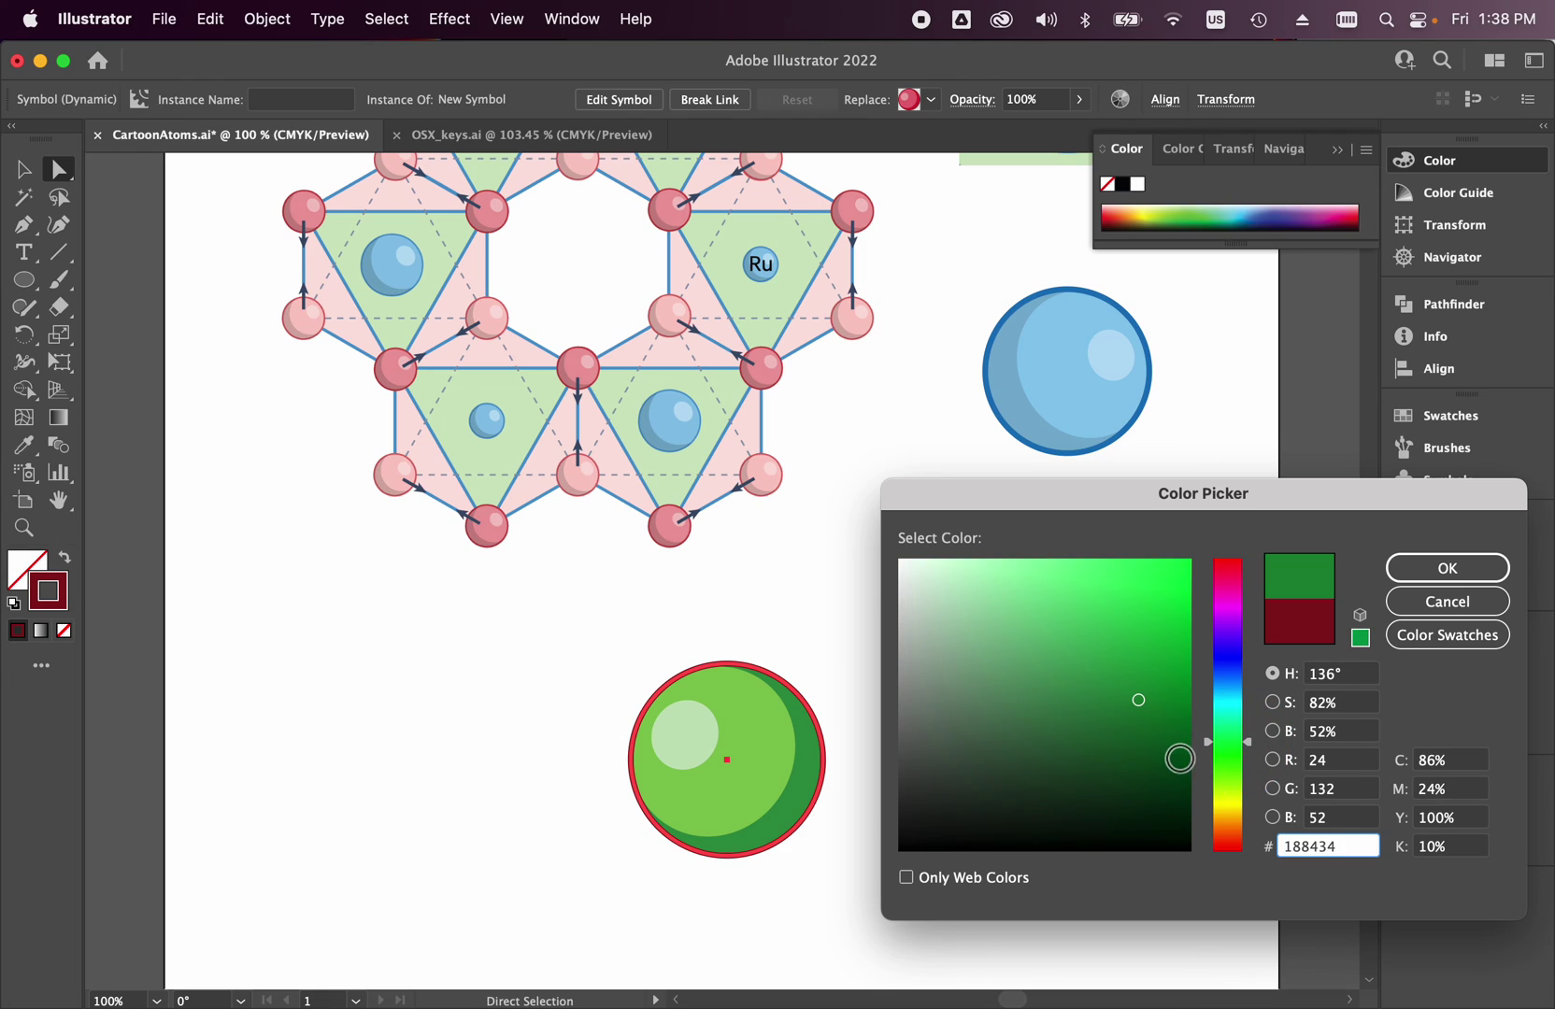
left_click_drag(1184, 764, 1186, 781)
left_click(1432, 572)
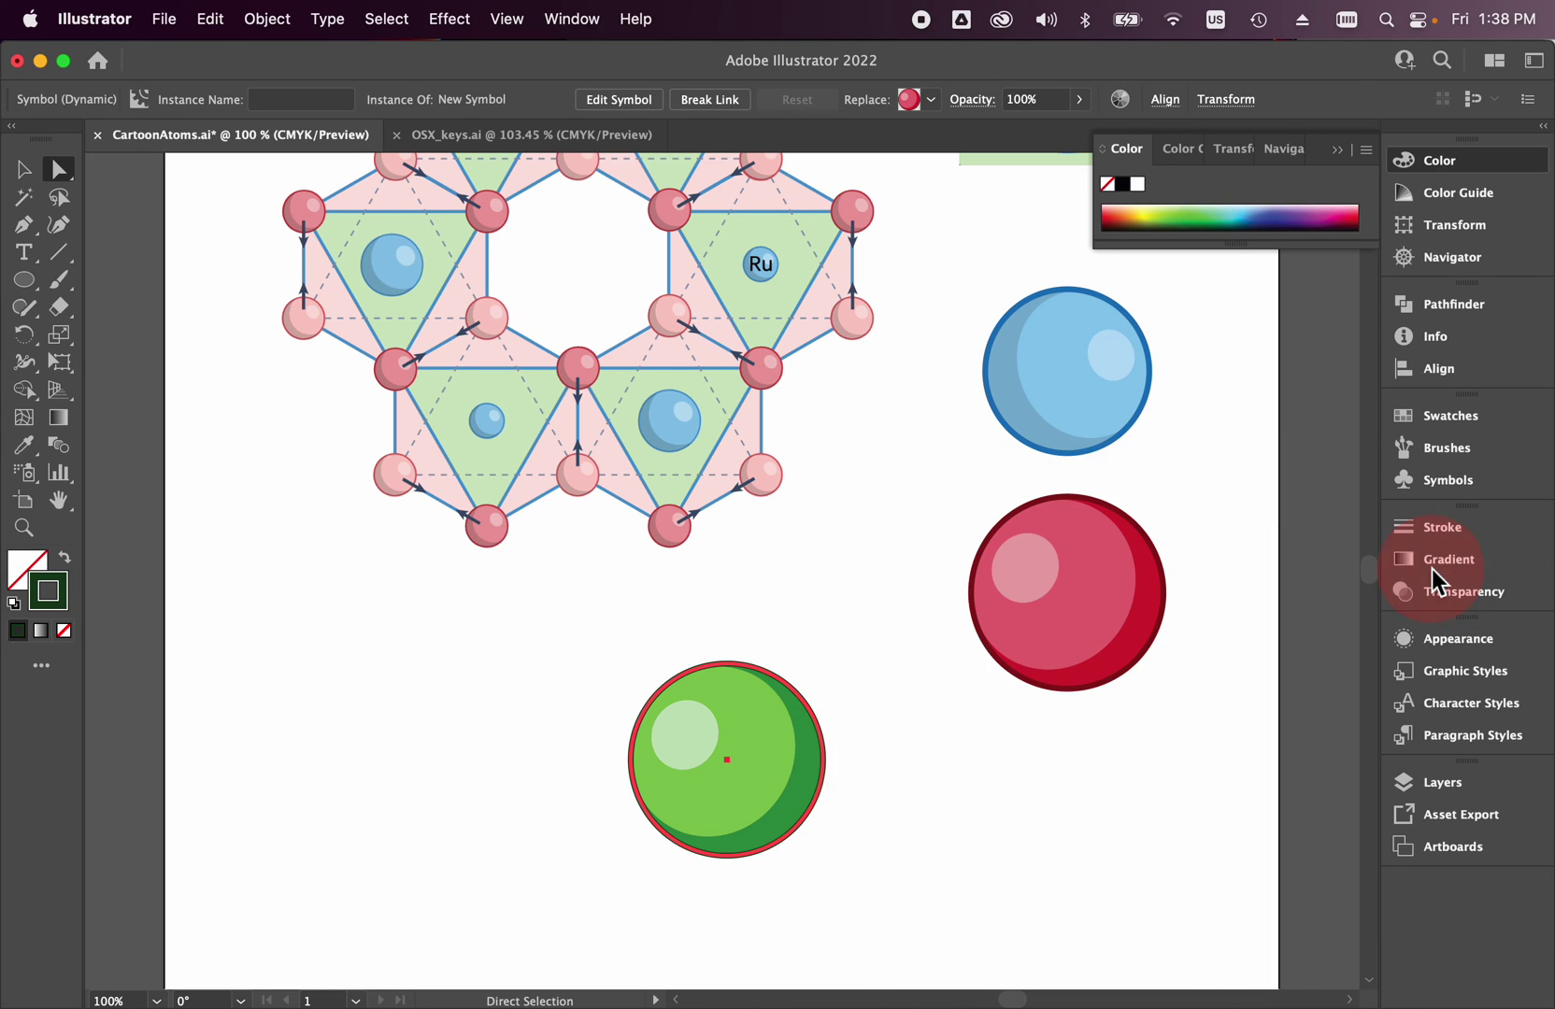
key("v")
left_click(938, 786)
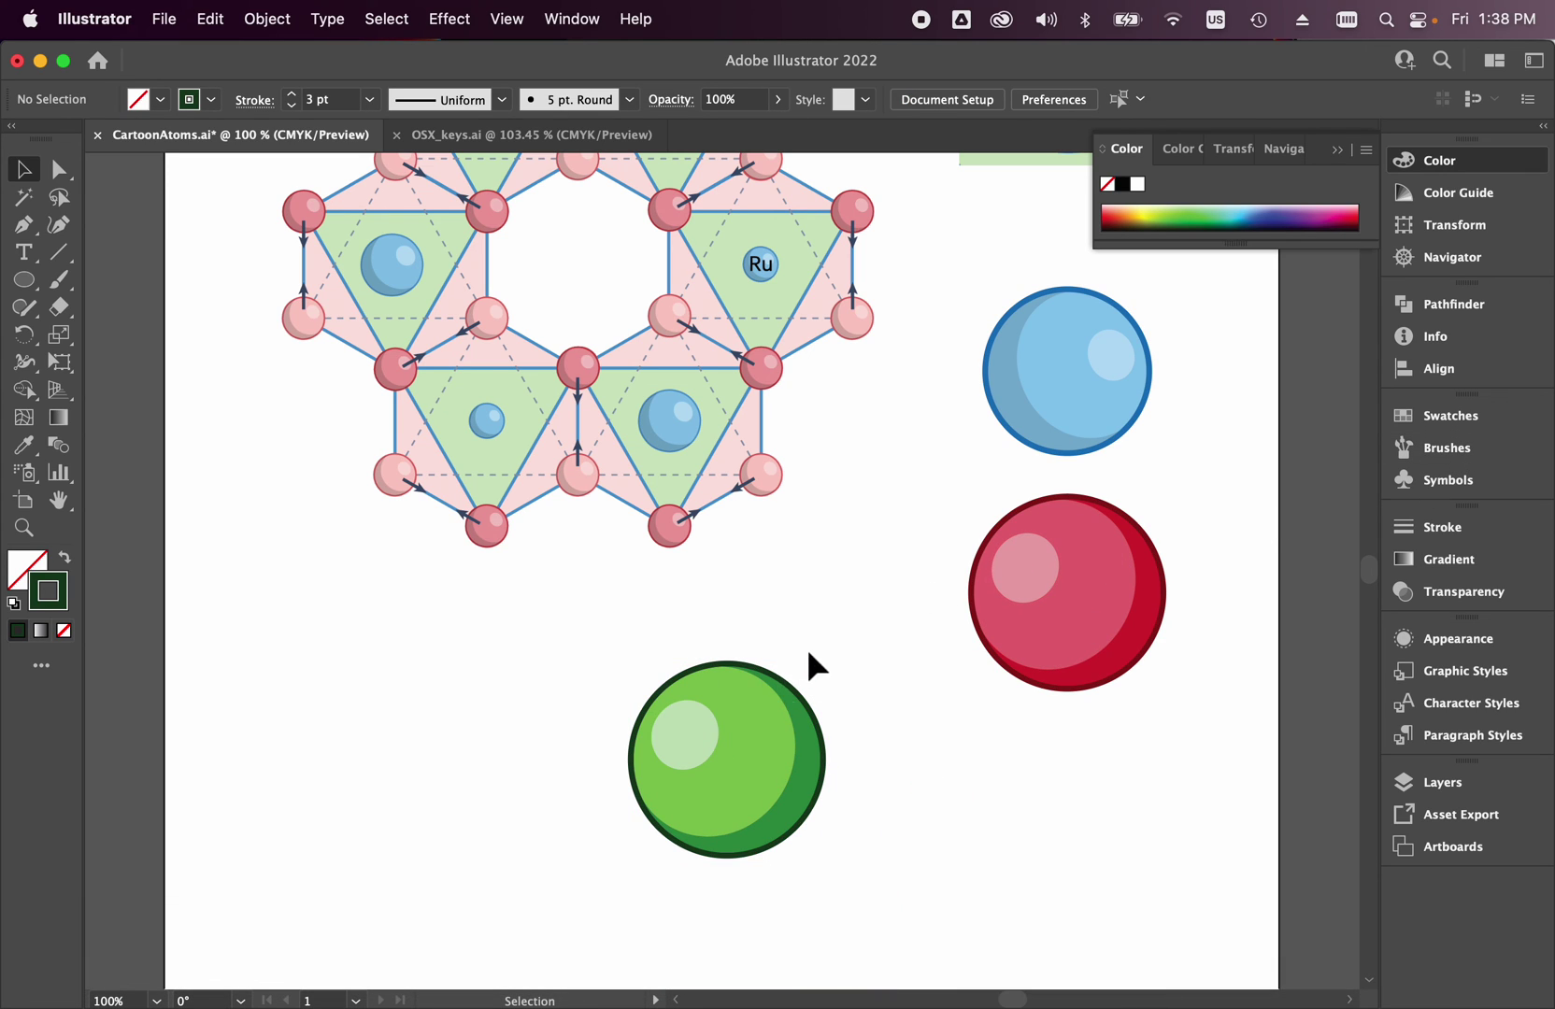
Drag the green sphere into the Symbols panel as dynamic symbol 'New Symbol 1', then collapse the panel.
left_click_drag(811, 653, 628, 892)
left_click(1430, 480)
left_click_drag(760, 788, 1232, 517)
left_click(823, 692)
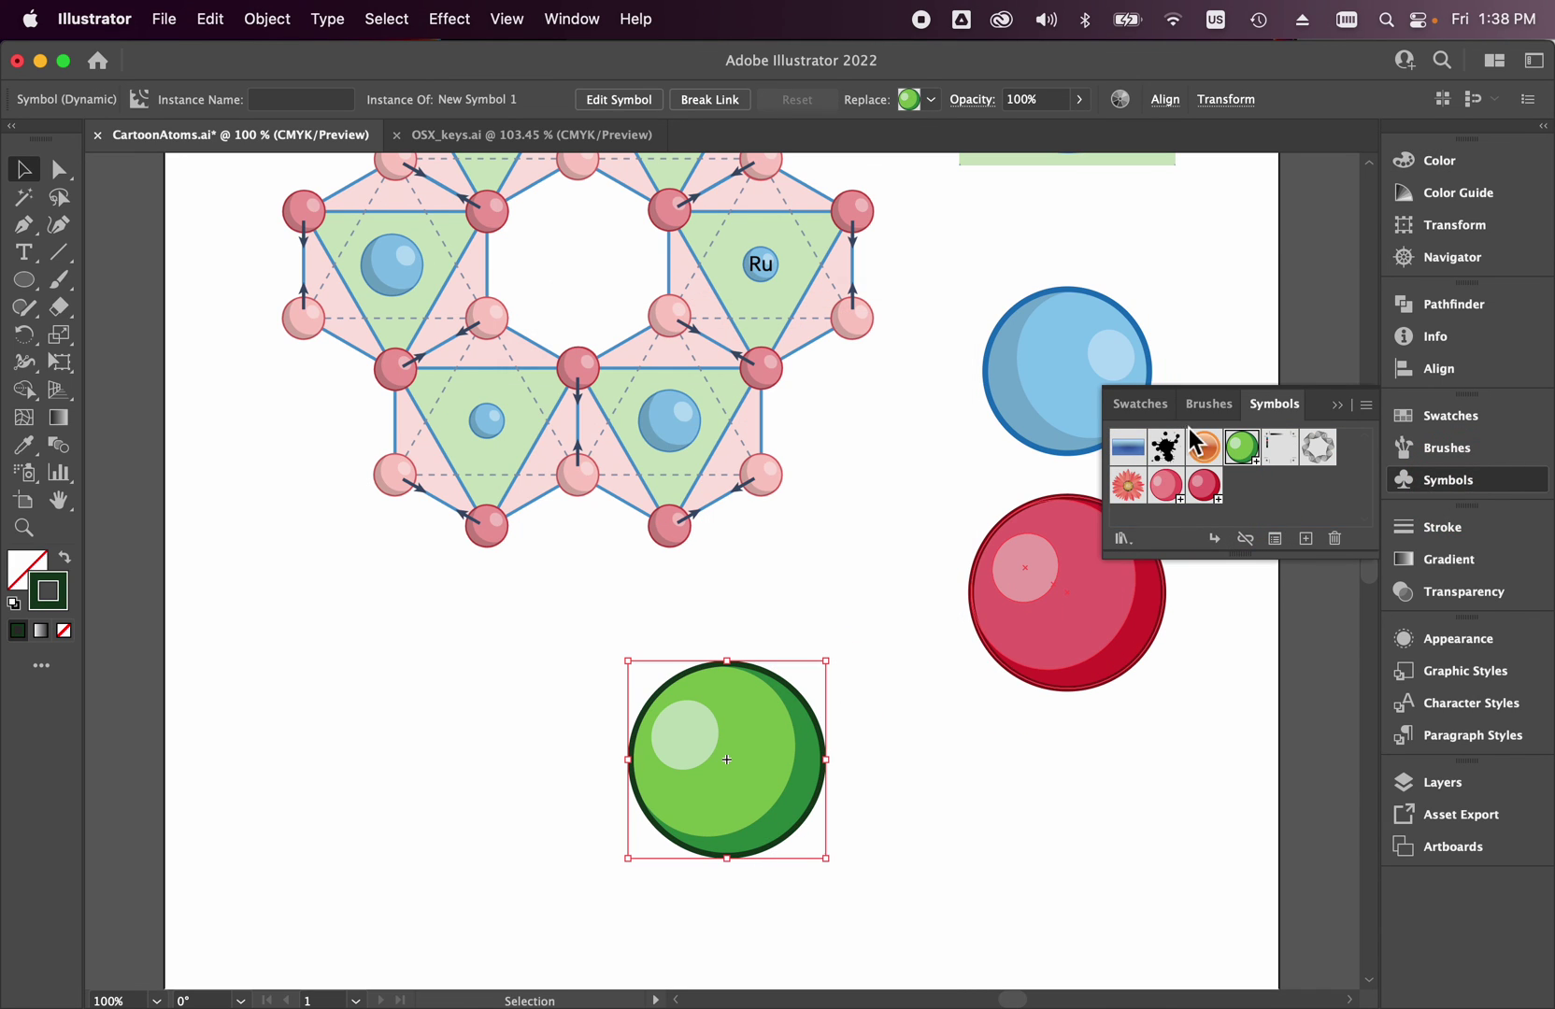
left_click(952, 805)
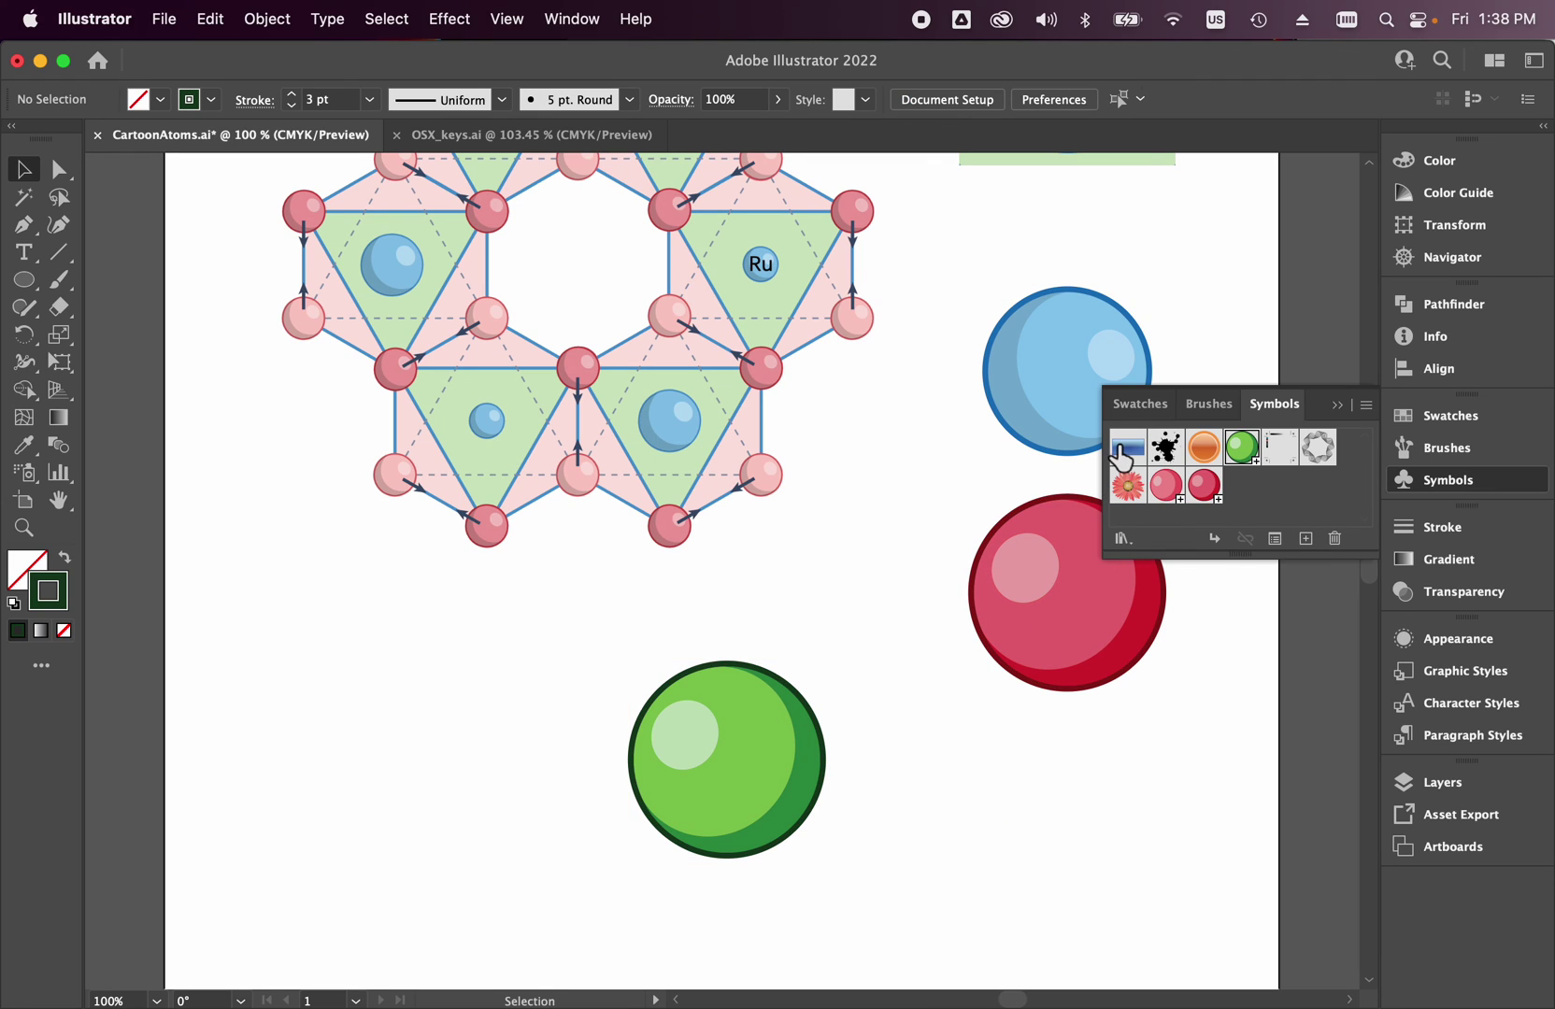
left_click(1337, 404)
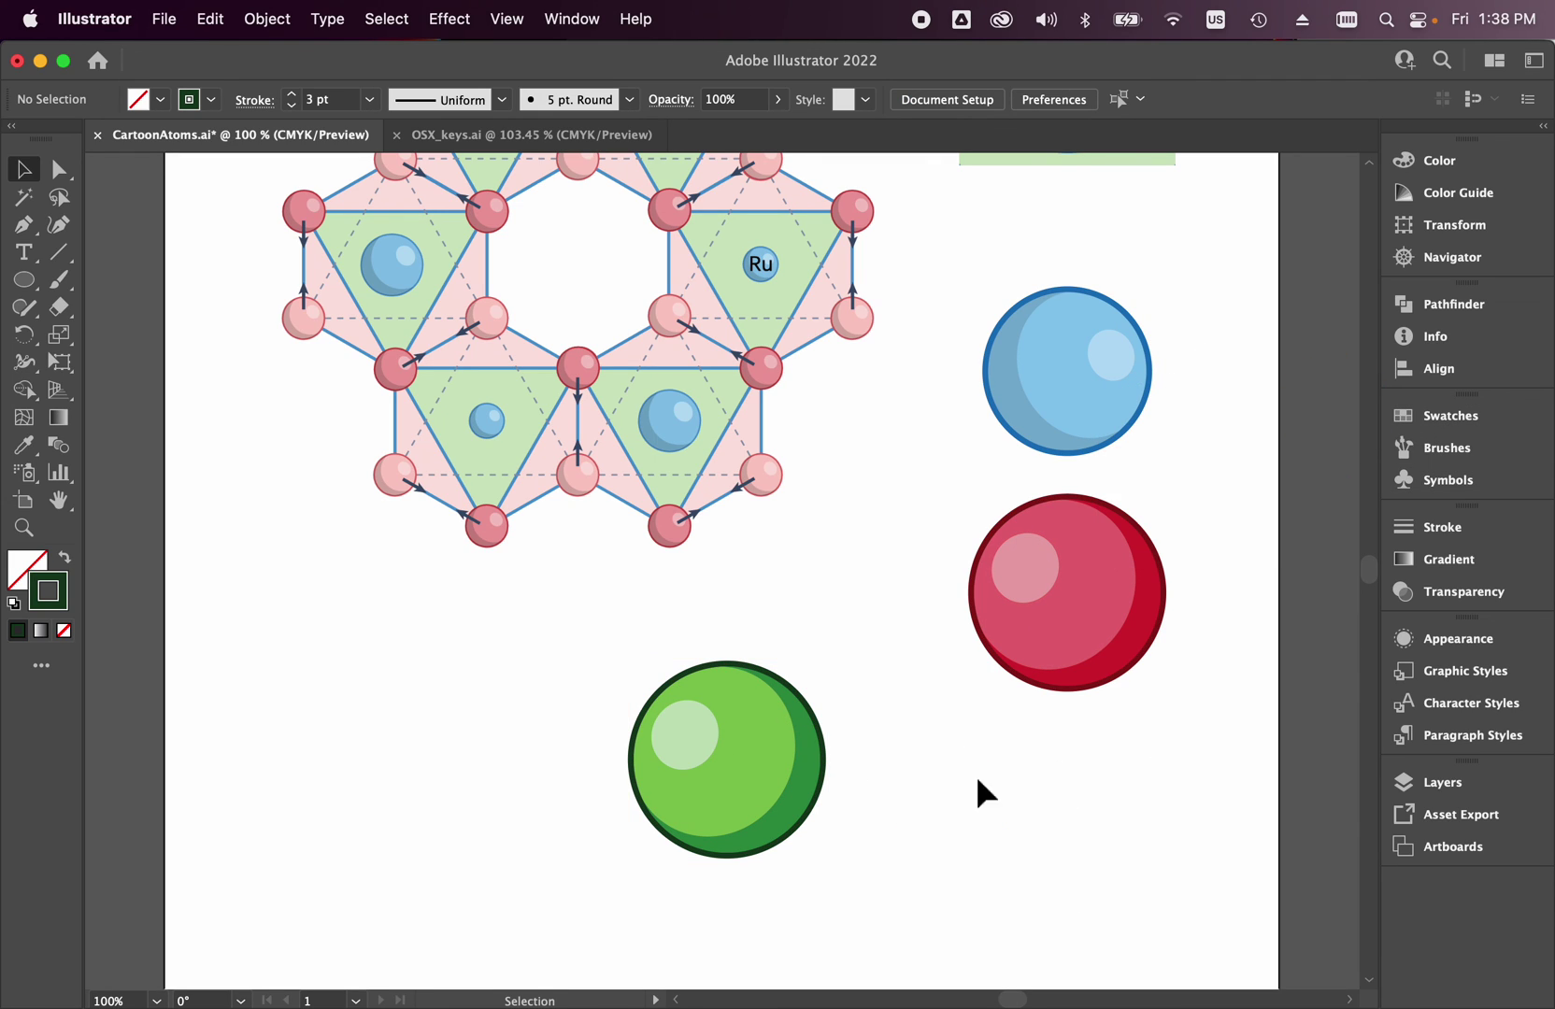